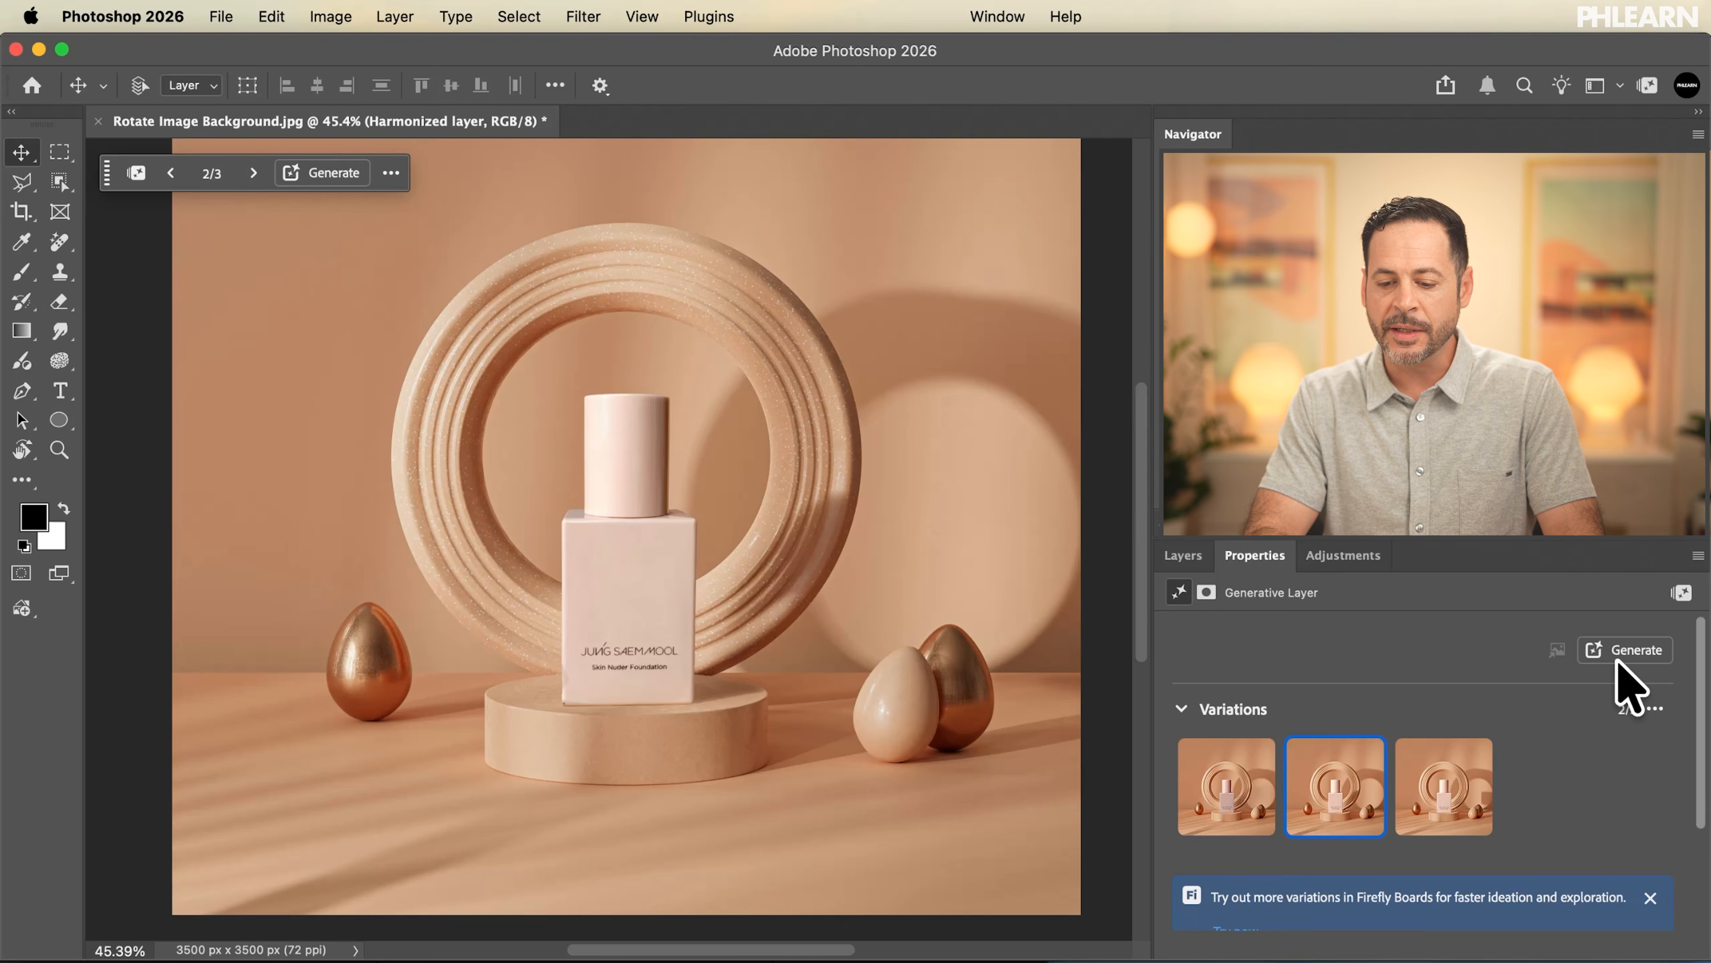
Generate another set of variations for the Harmonized layer, compare them, and keep the first one
click(1621, 653)
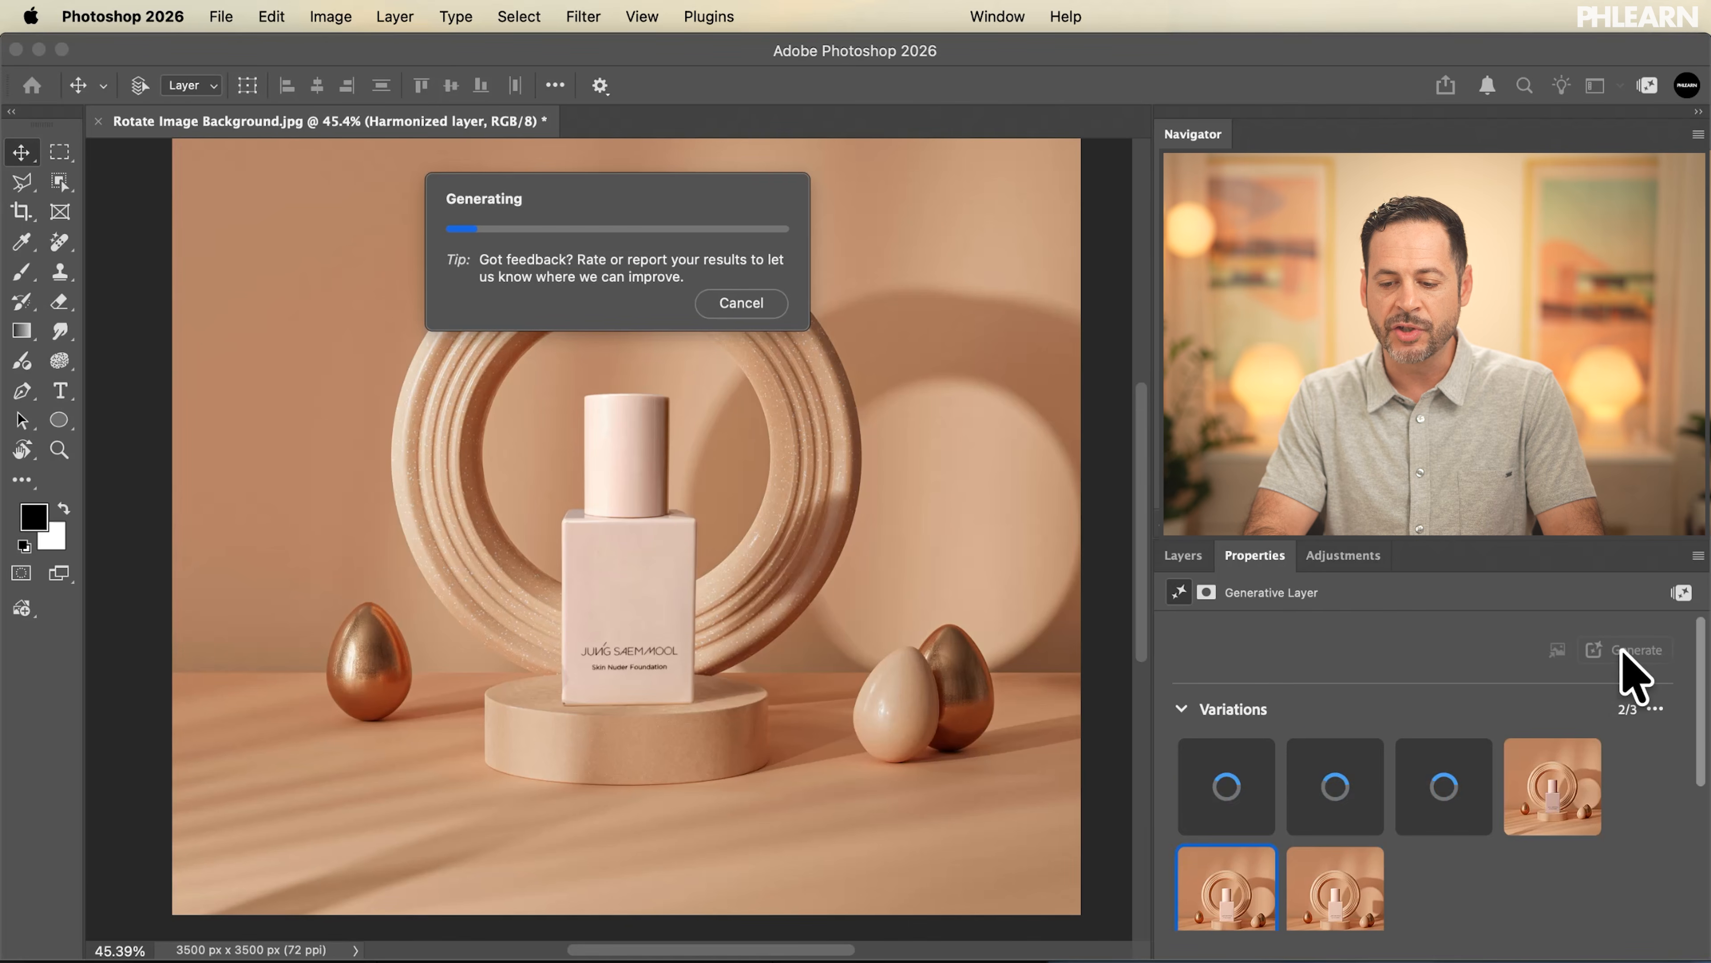
scroll(1427, 884, down, 1)
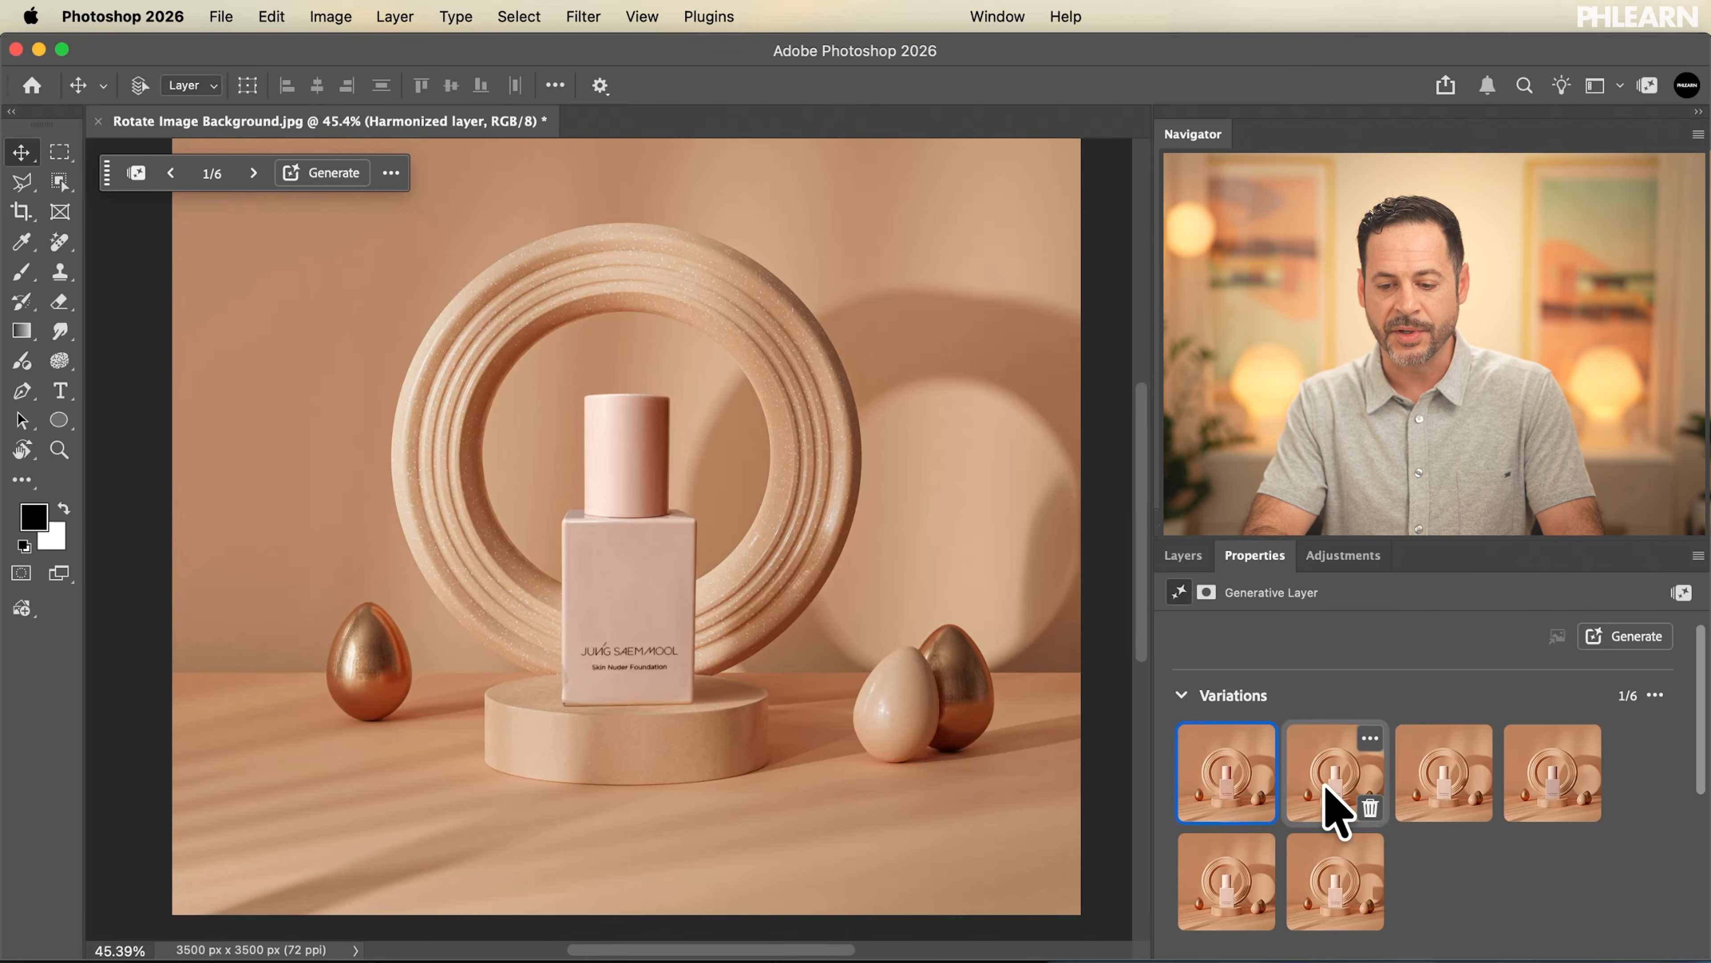
click(1321, 770)
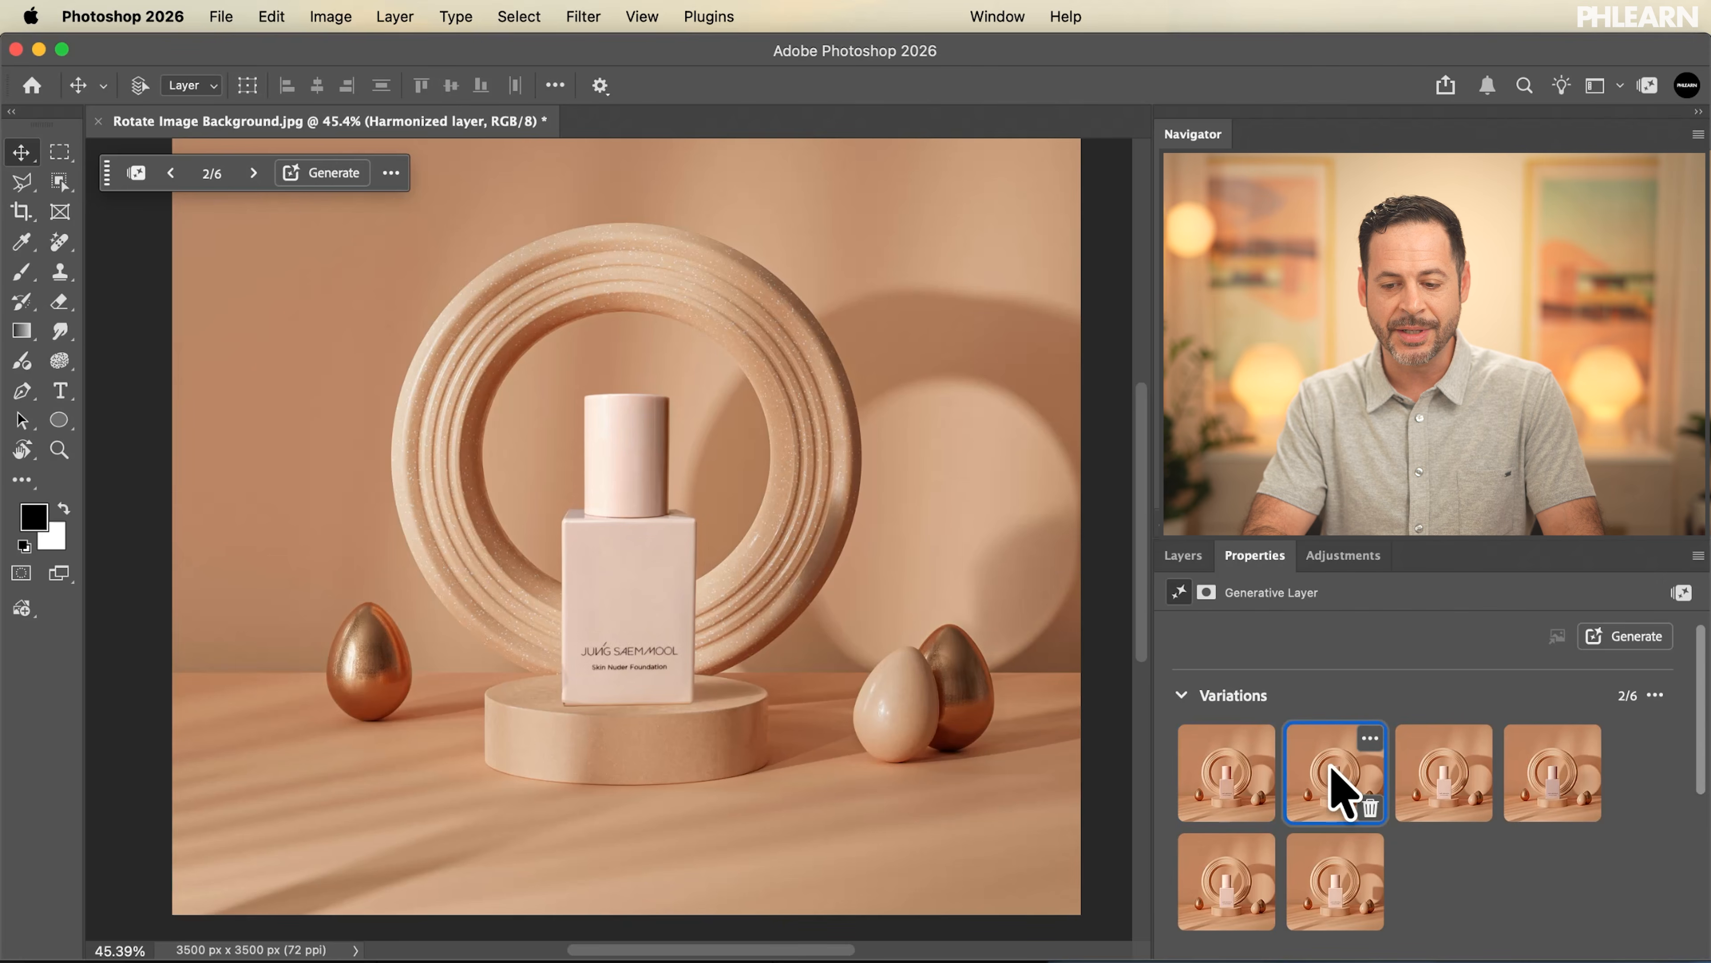
click(1435, 775)
click(1541, 800)
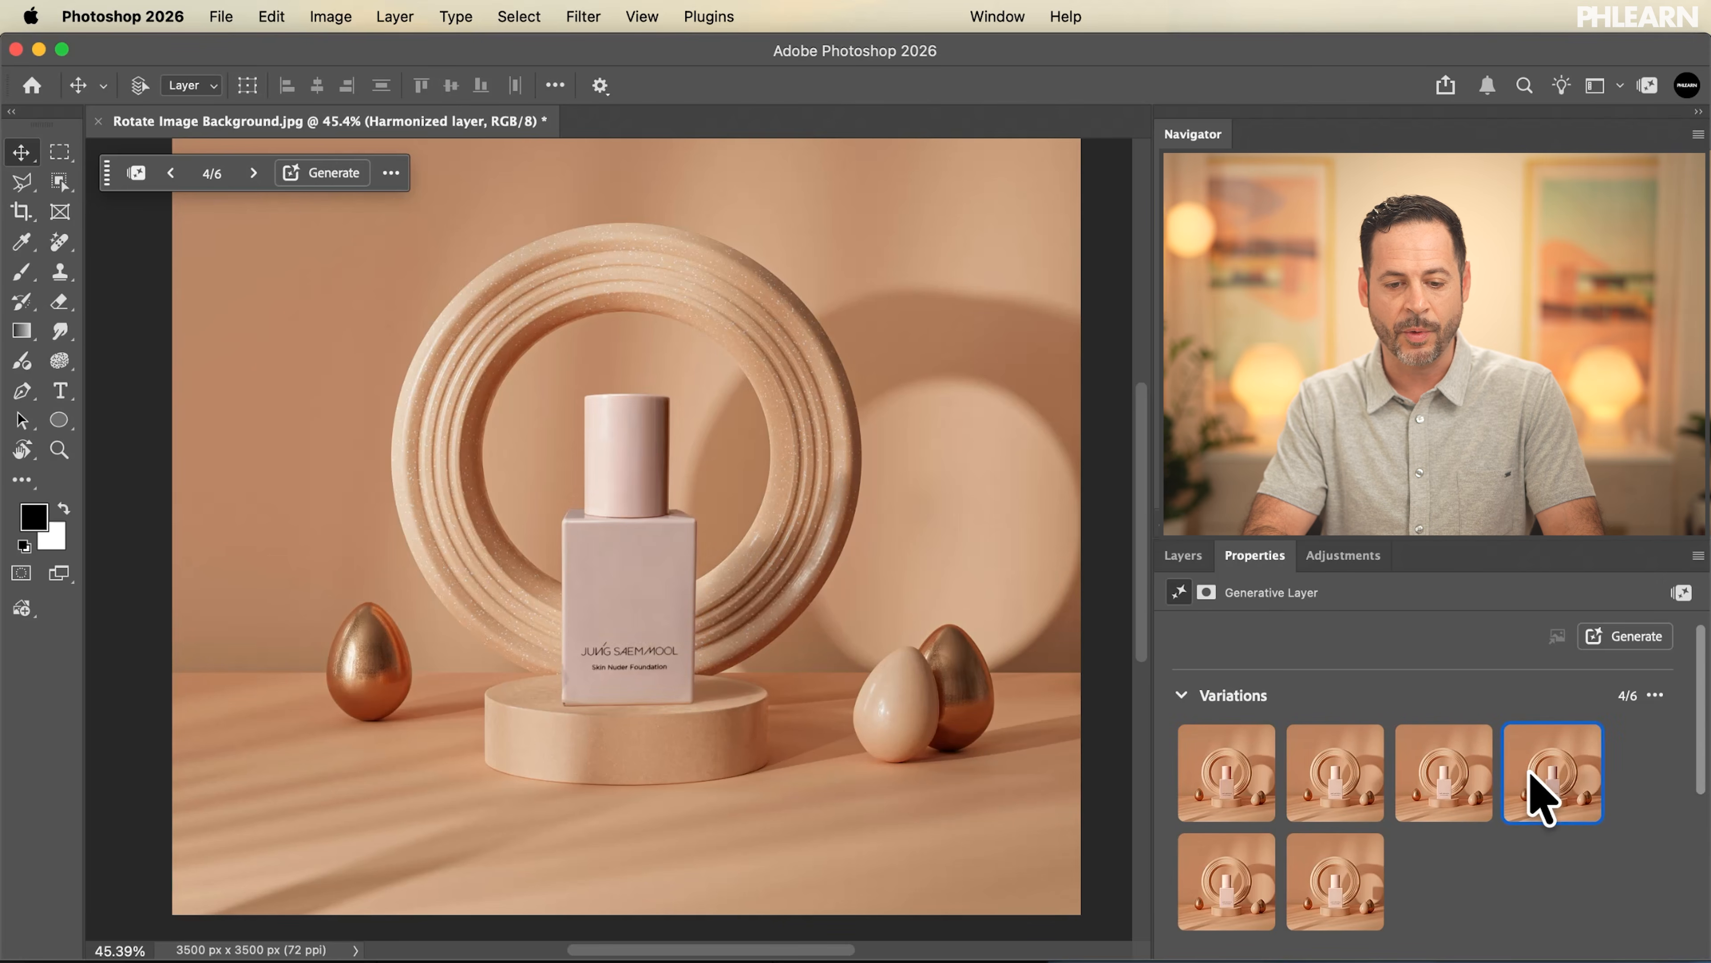
click(1304, 899)
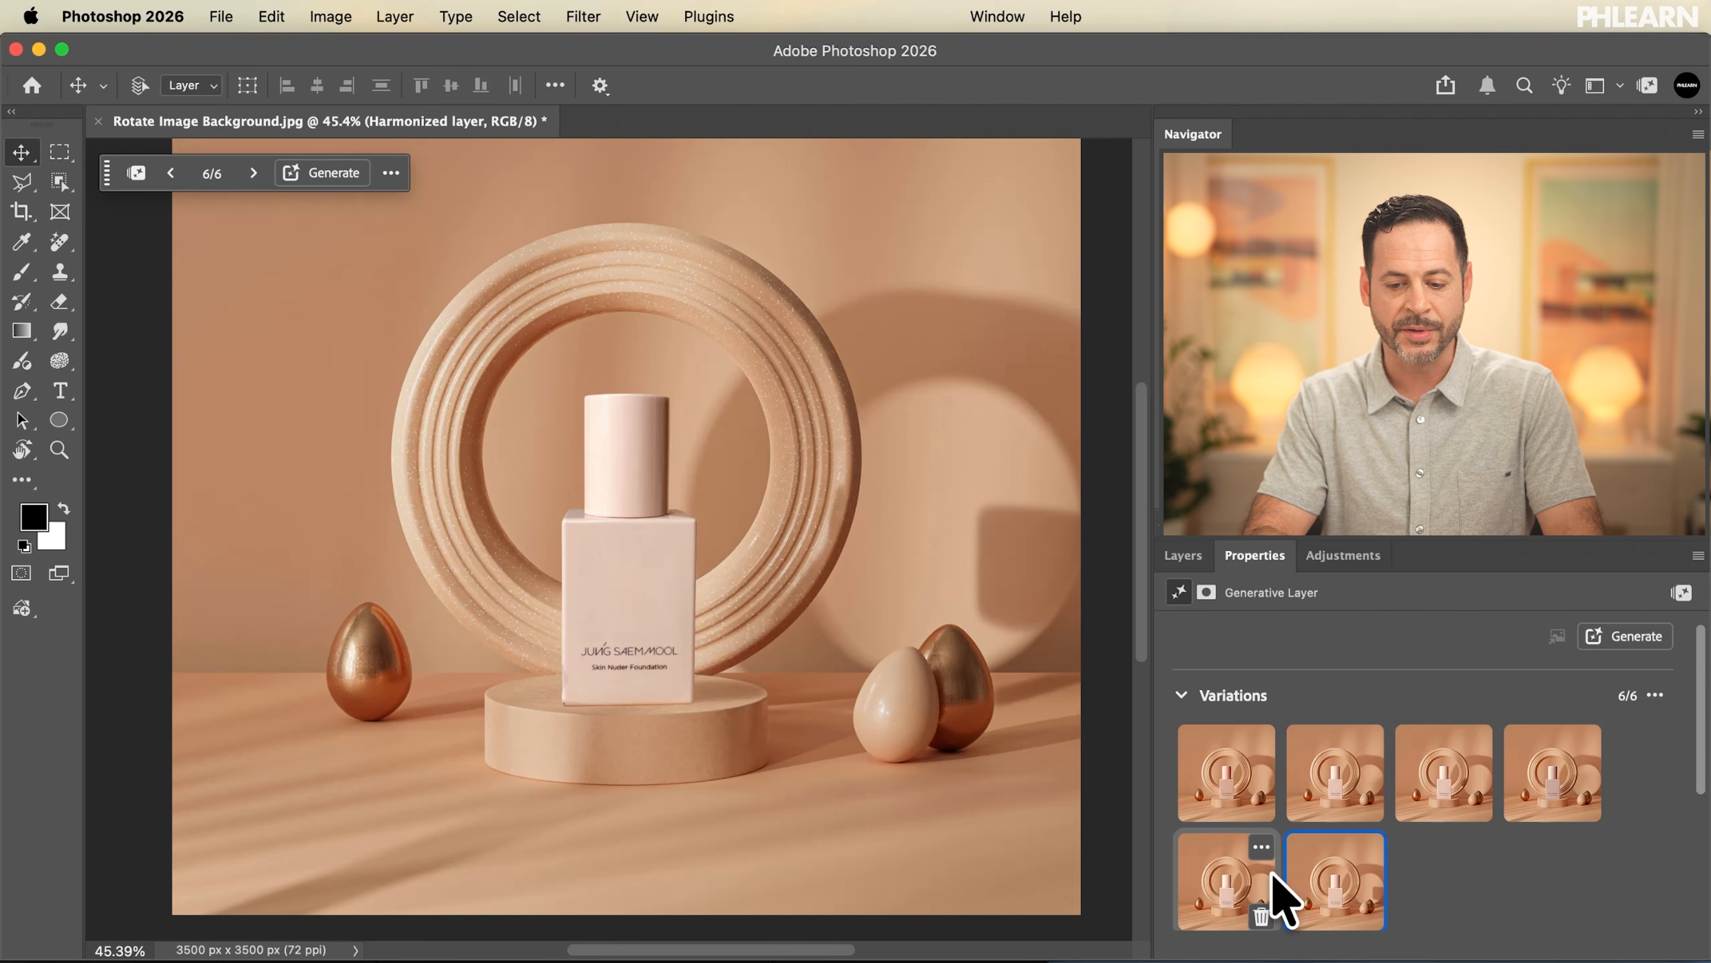
click(1203, 904)
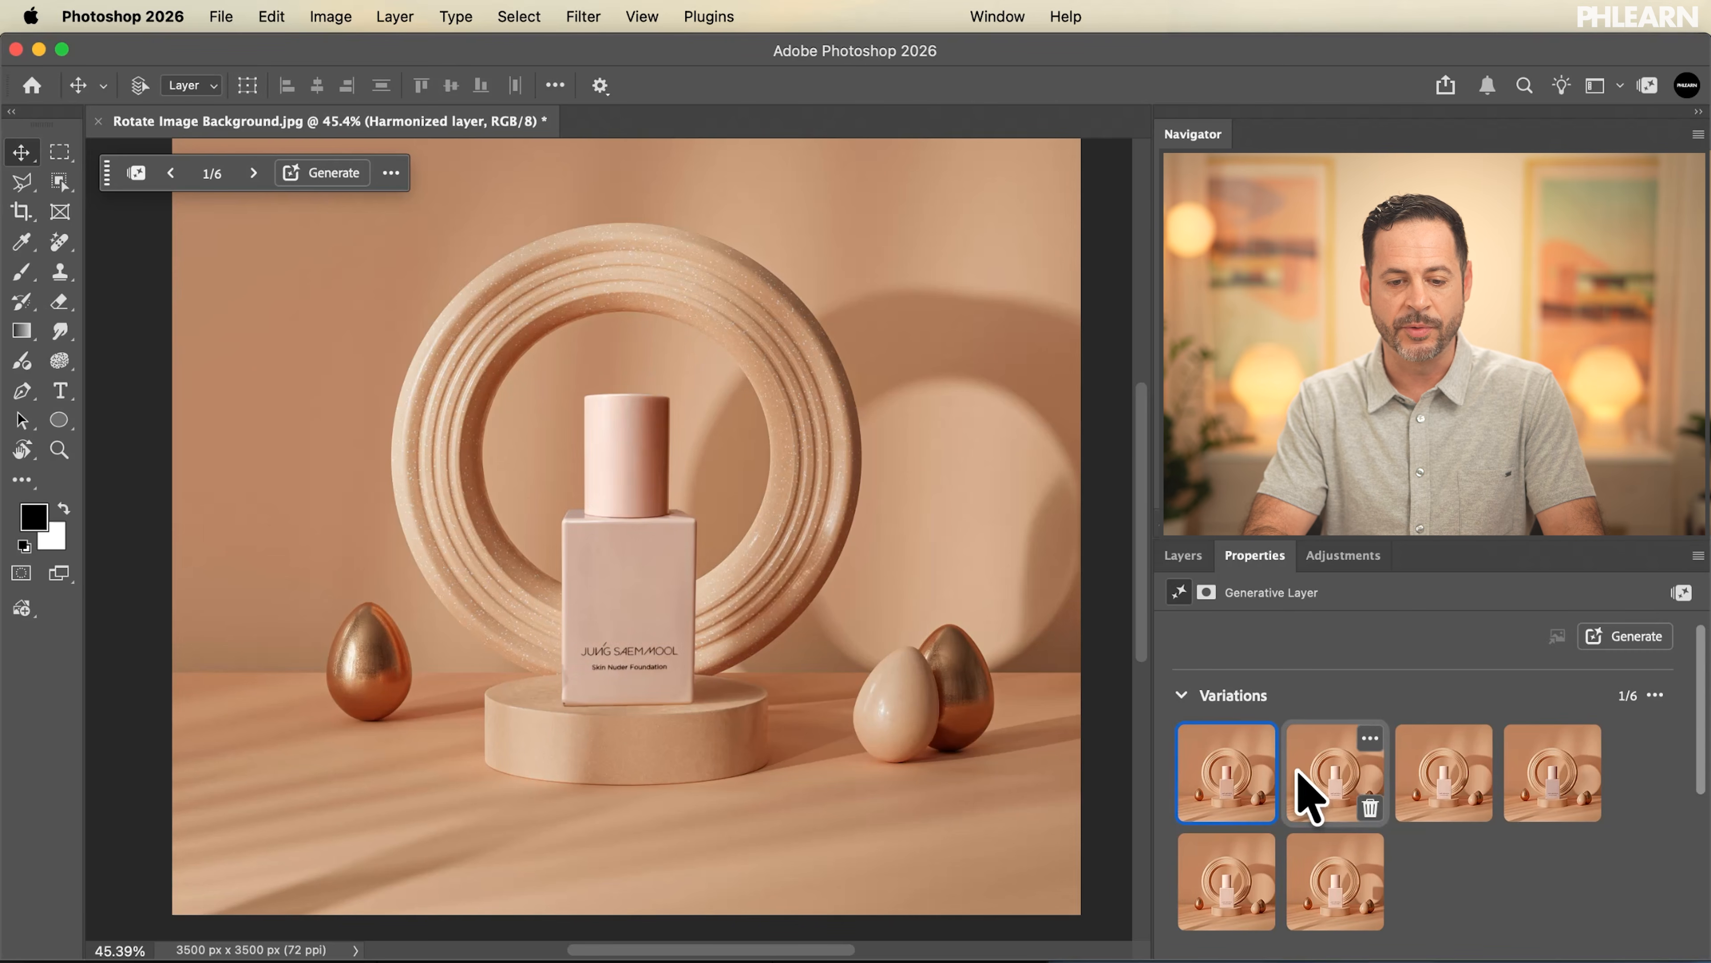
mouse_move(1351, 797)
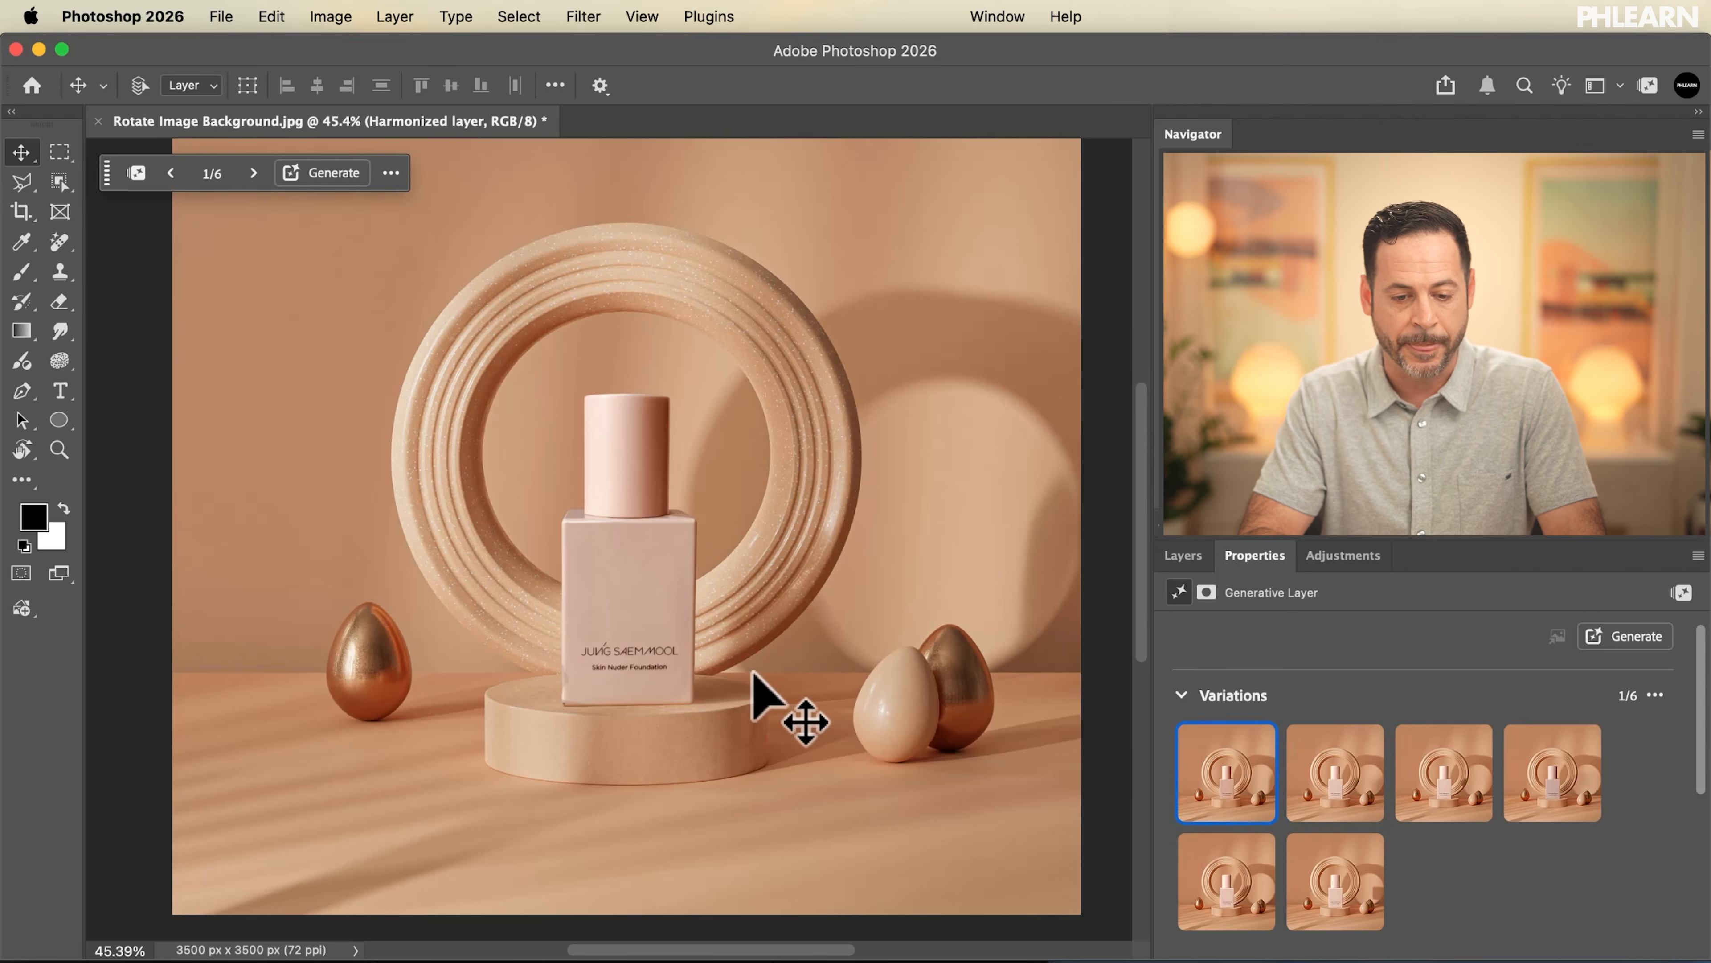
Add a new empty layer above the Harmonized layer
scroll(802, 712, up, 5)
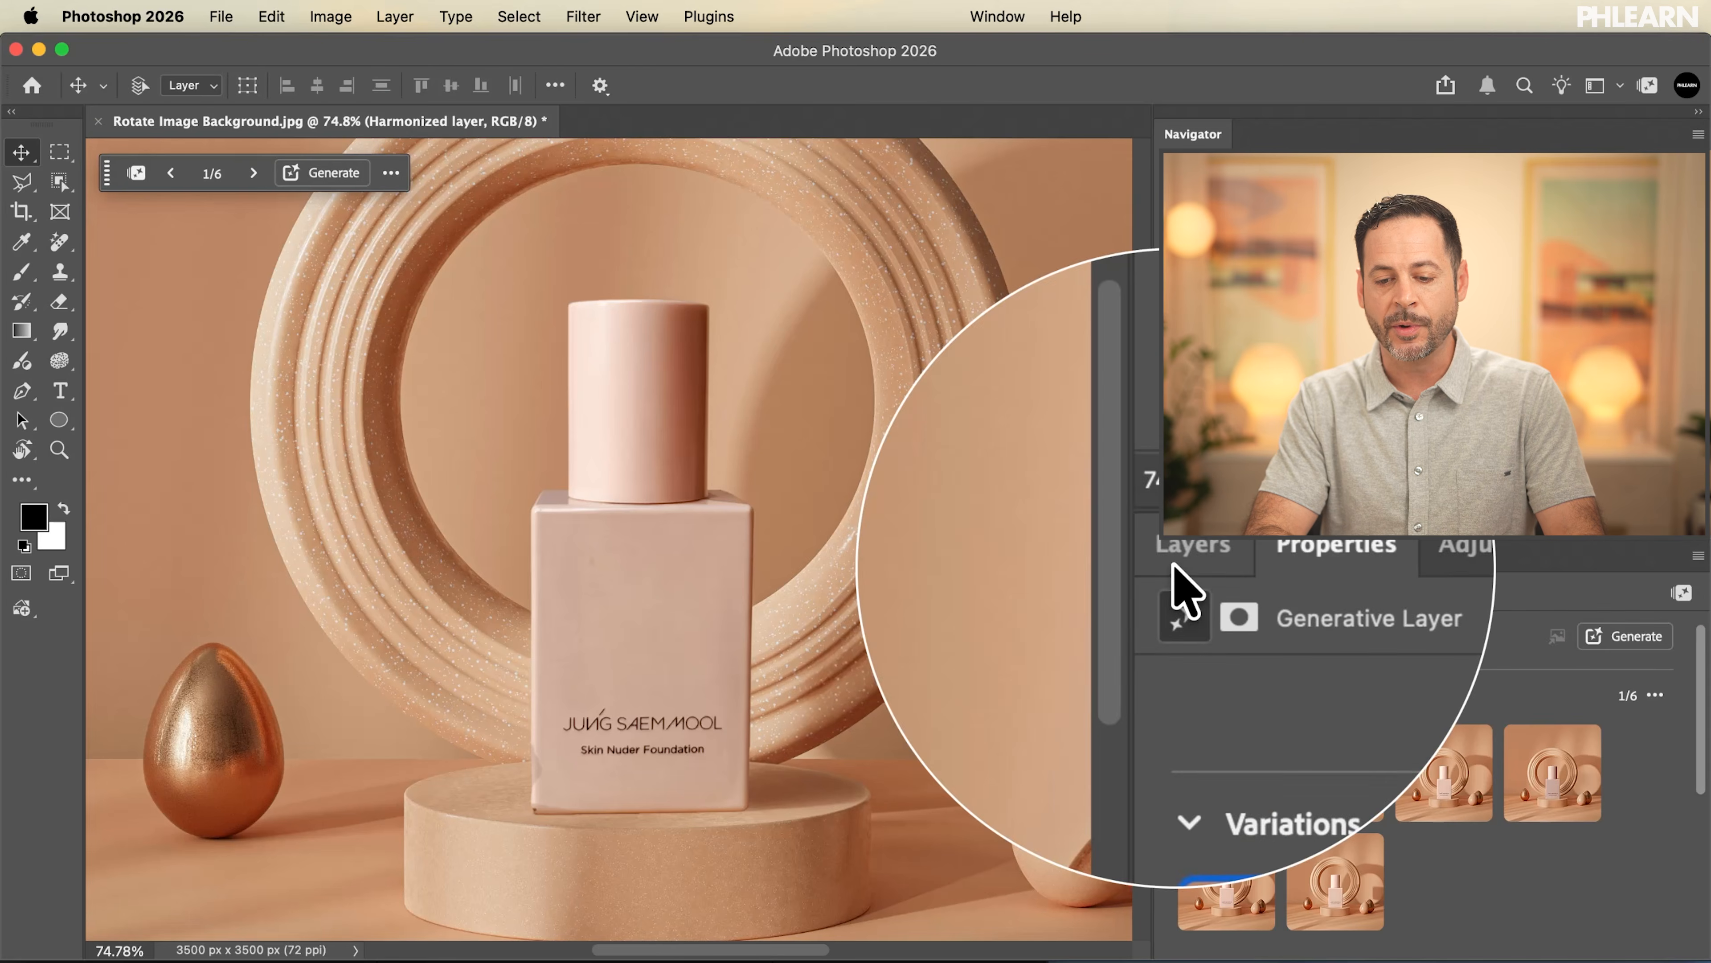
click(1176, 562)
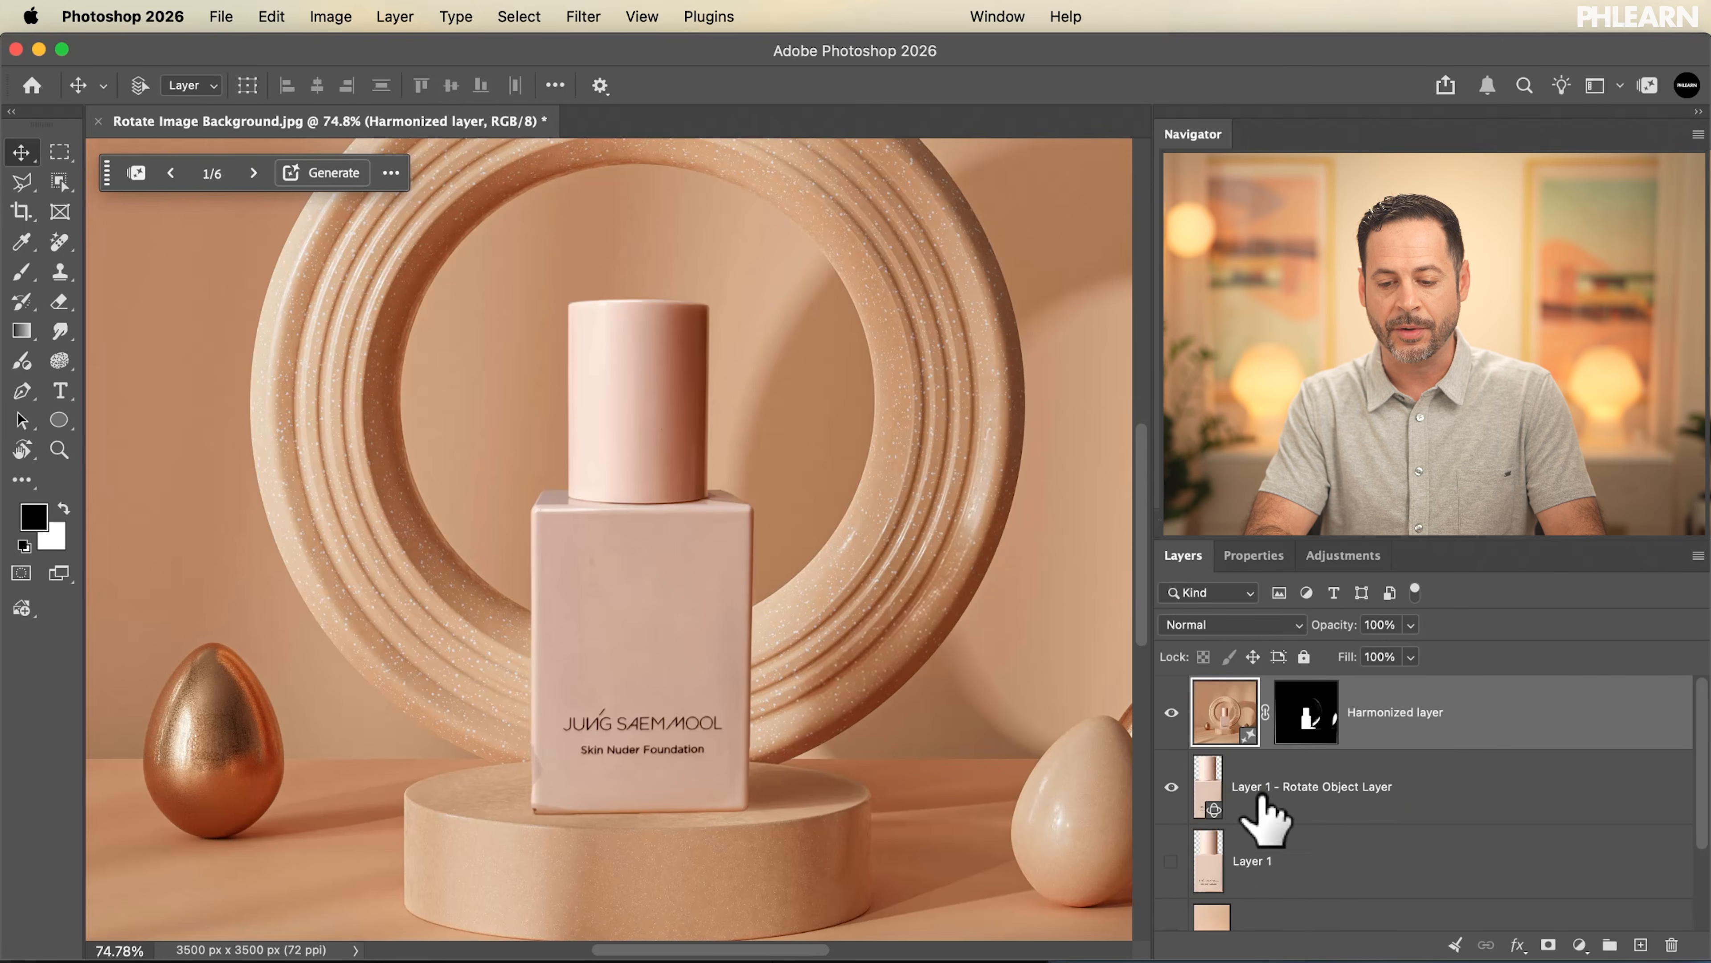
click(1642, 944)
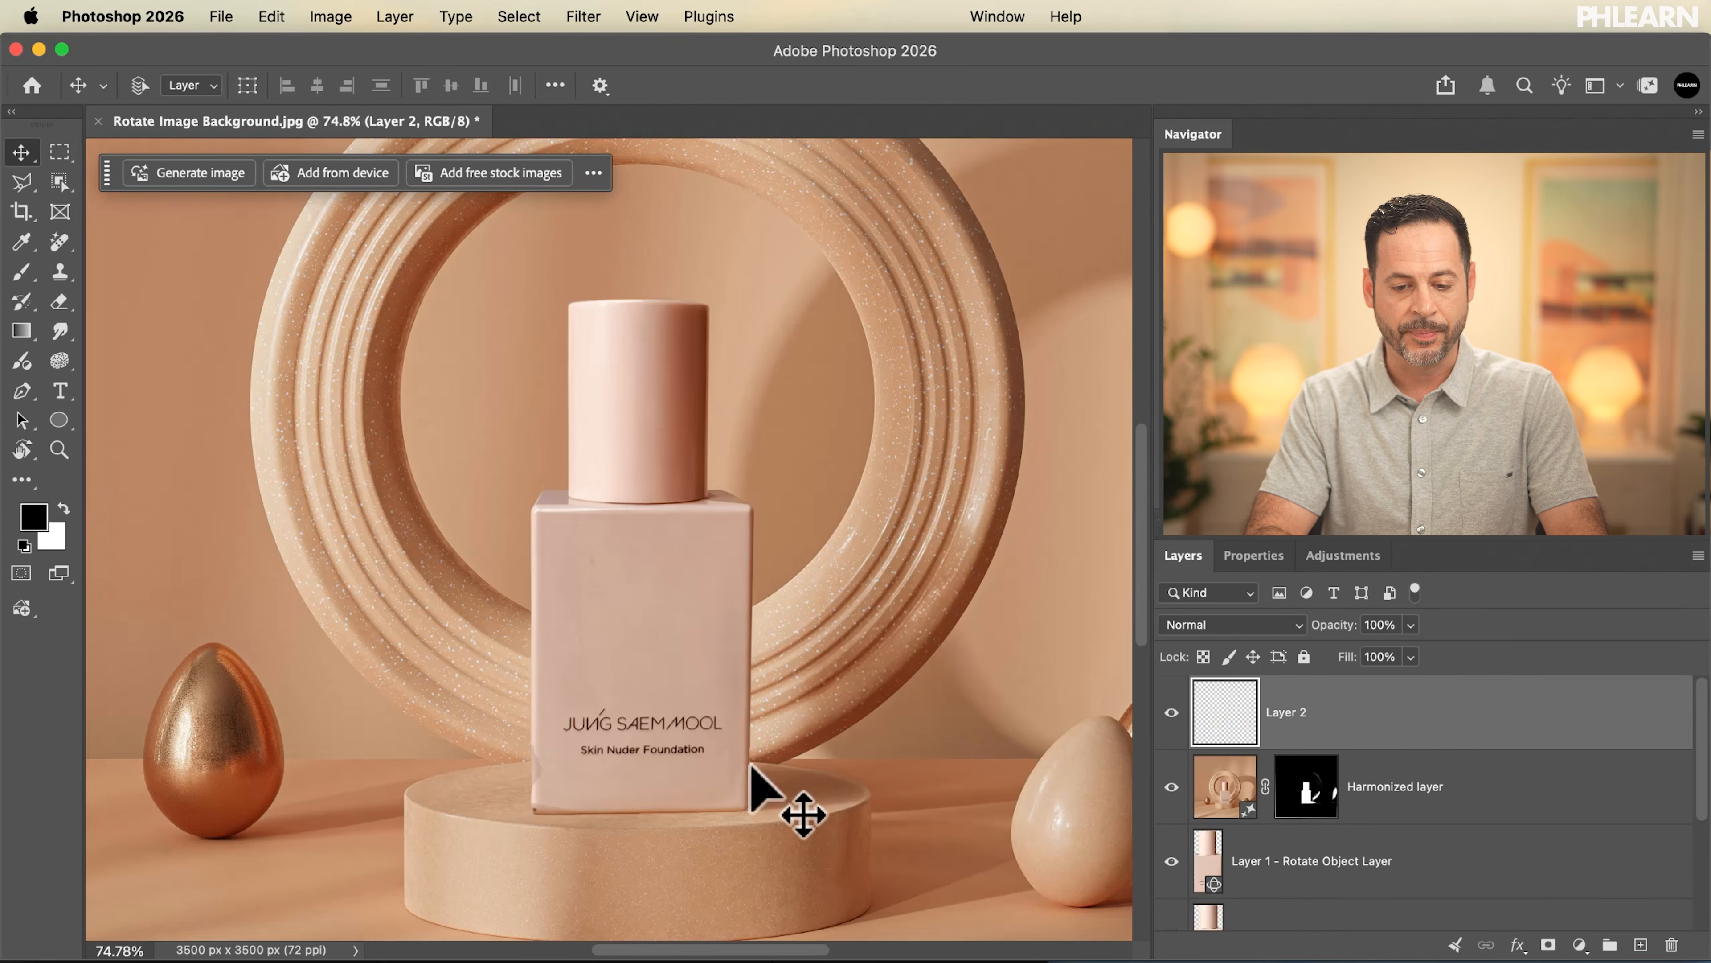
Paint a selection over the bottle's lower left edge and base with a smaller Selection Brush, and start Generative Fill on it
scroll(750, 768, up, 6)
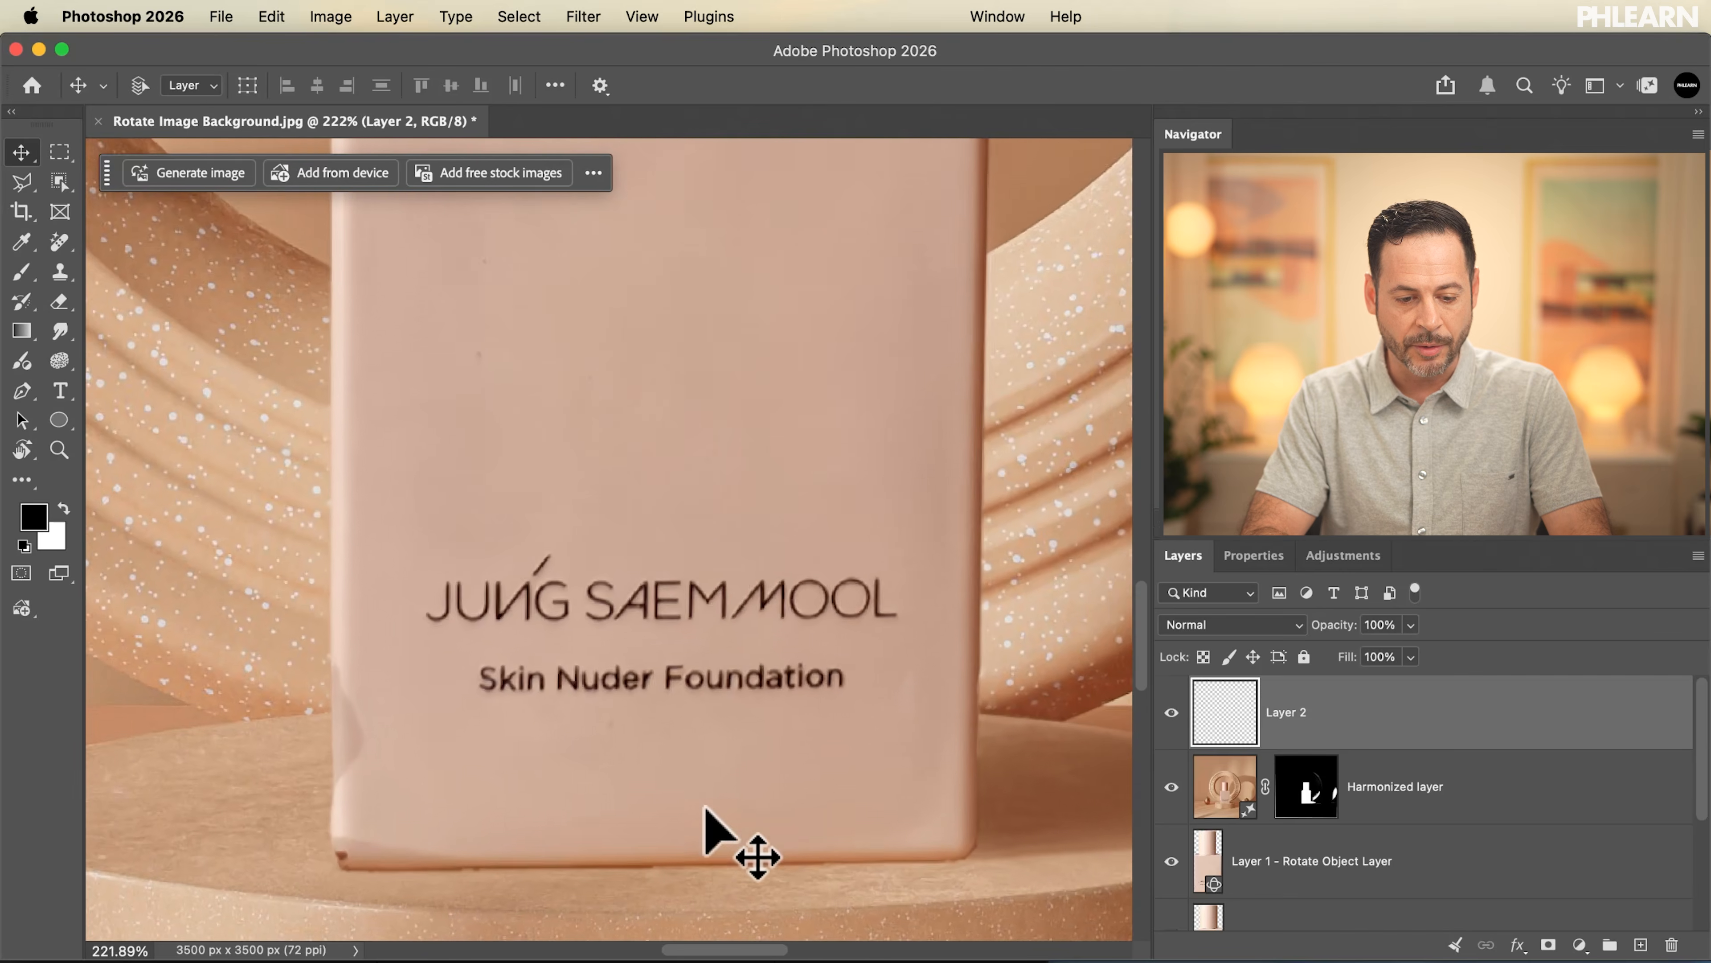
scroll(705, 808, up, 1)
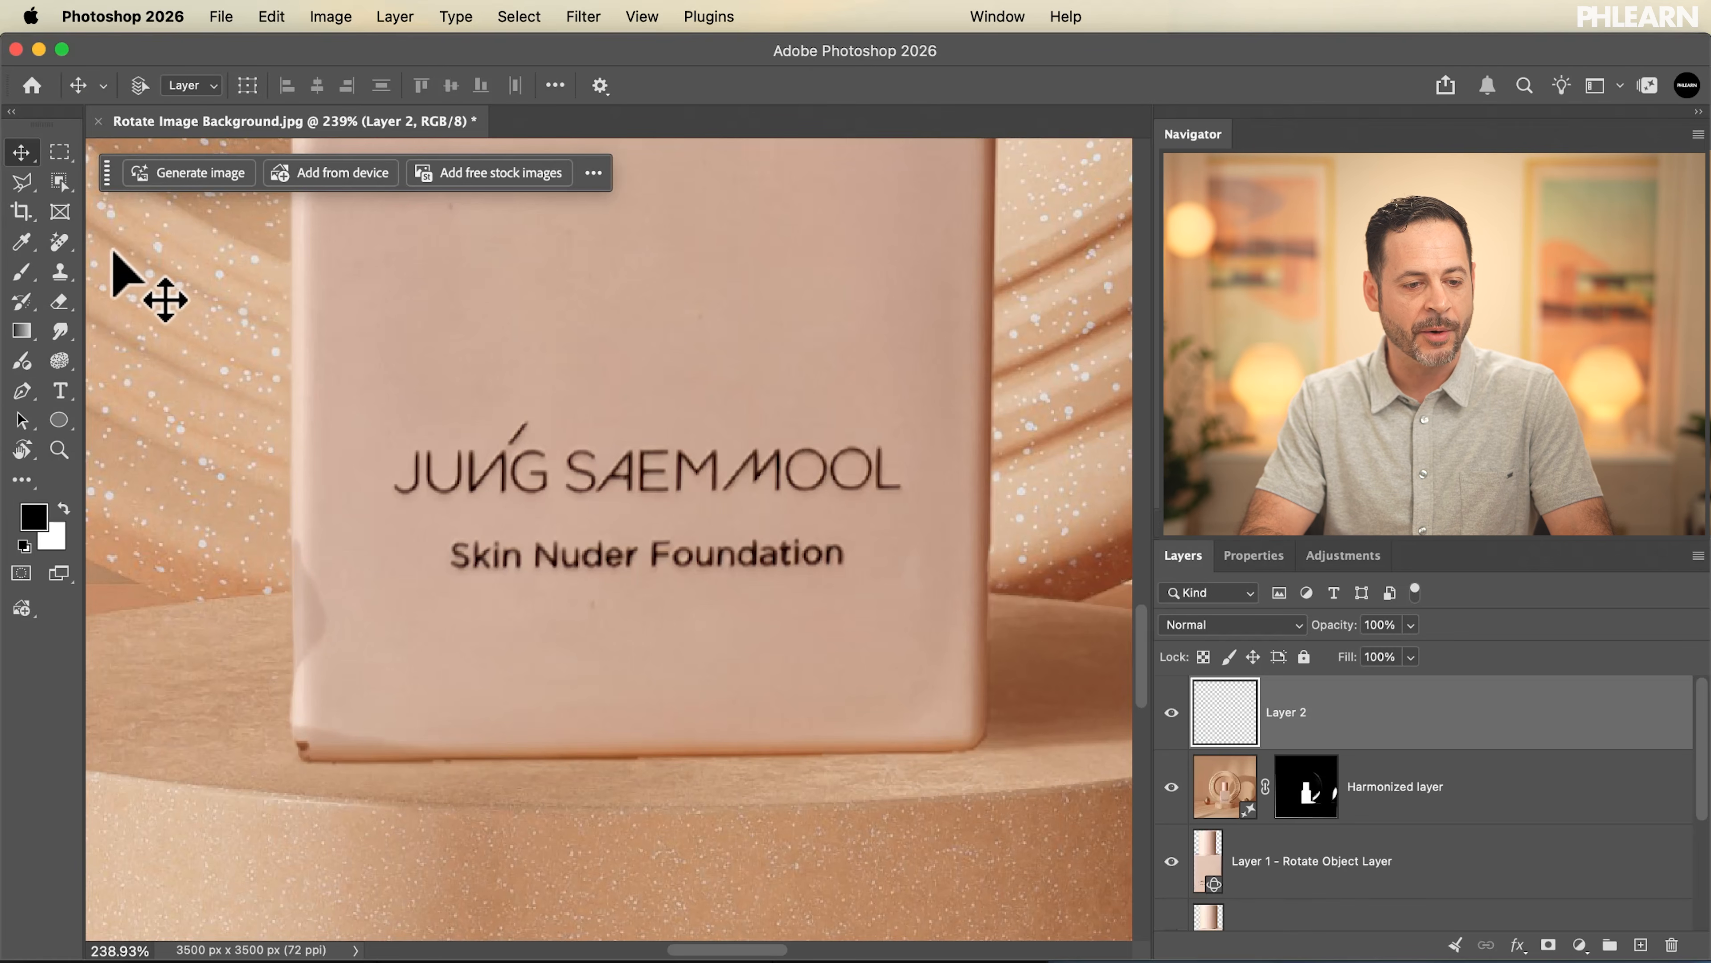
click(26, 186)
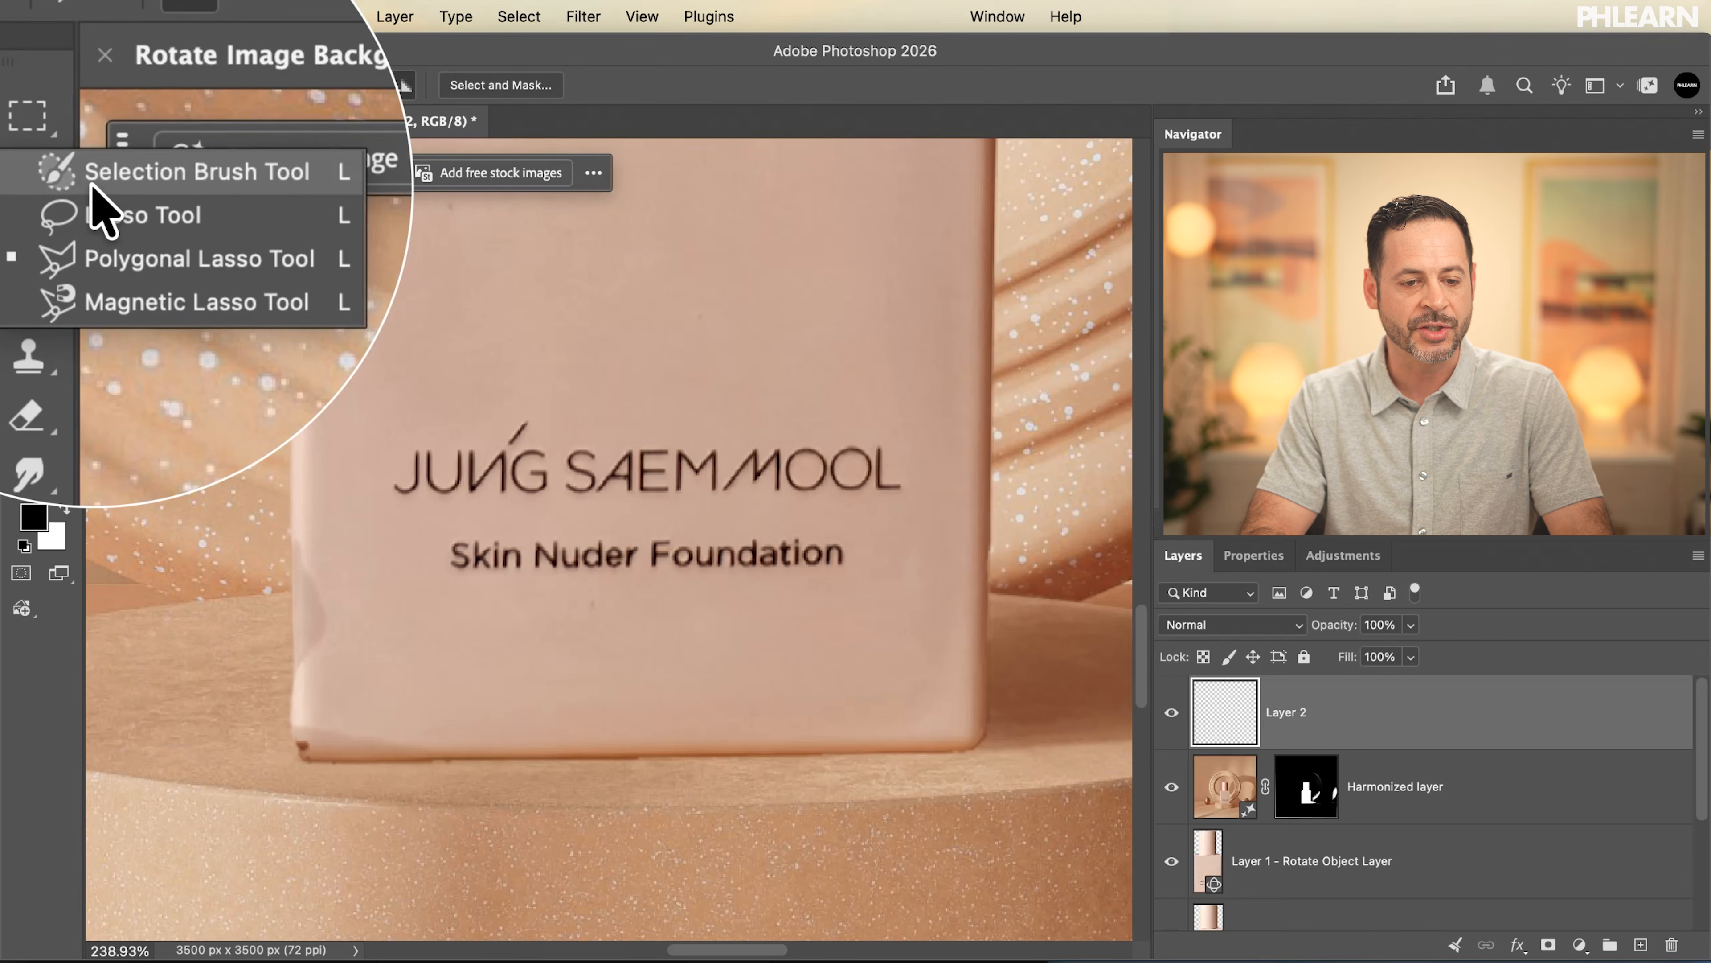
click(93, 185)
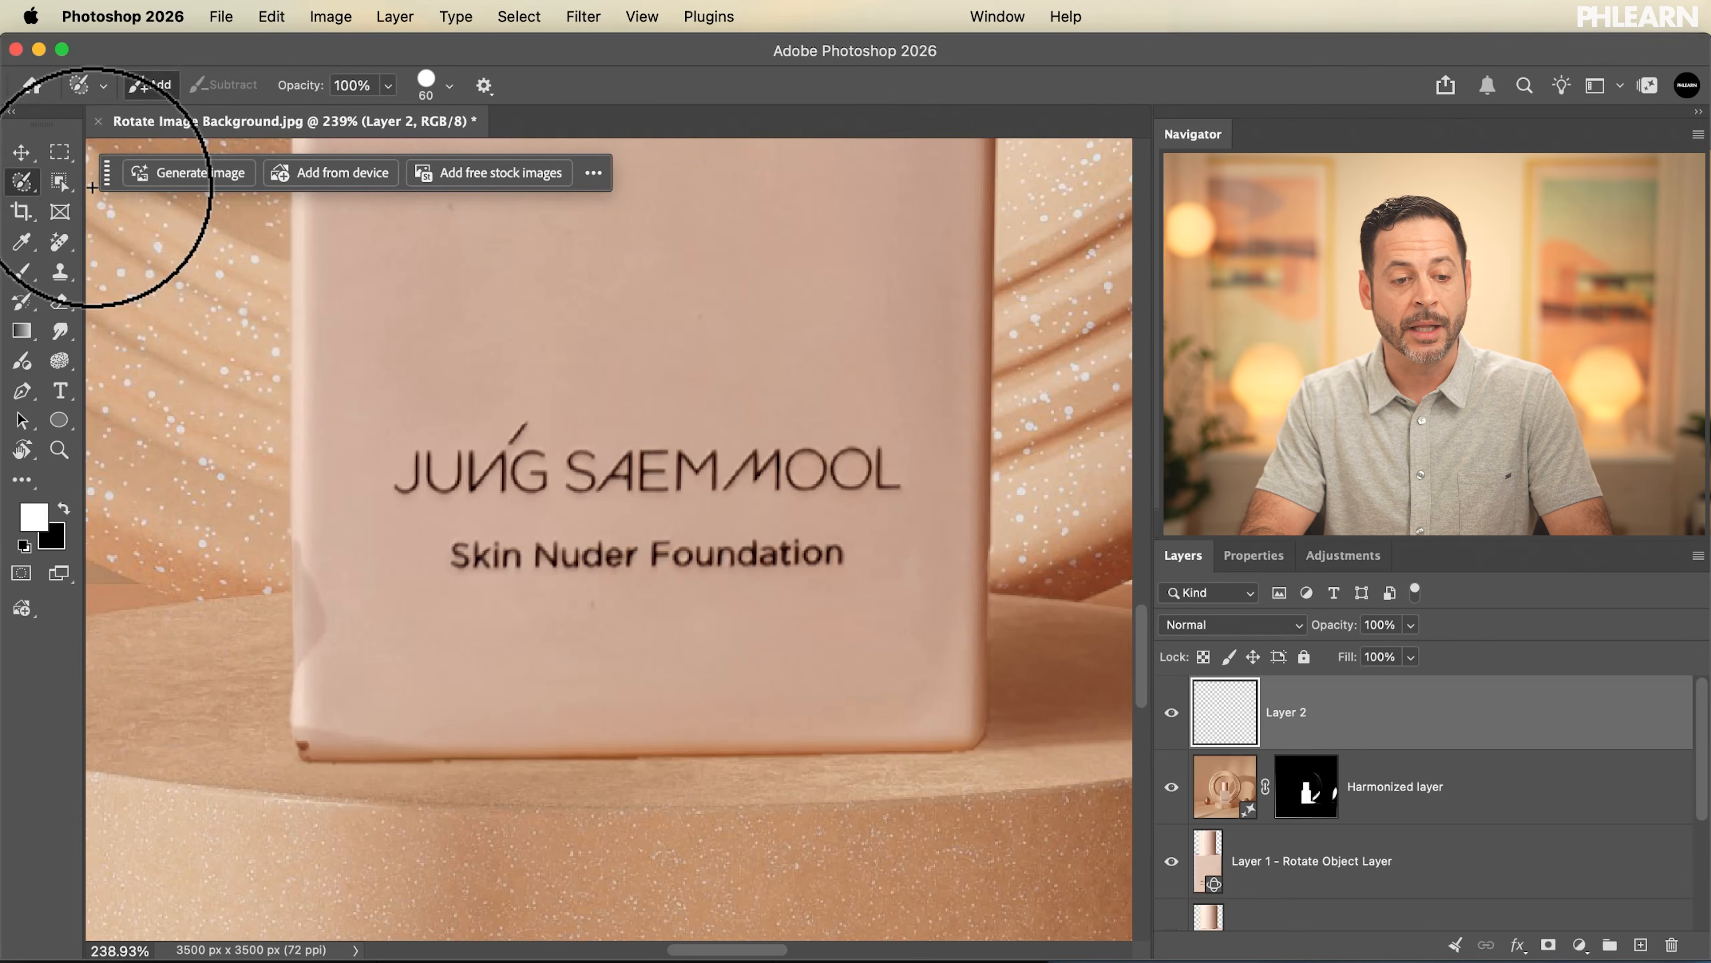
key(bracketleft)
key(bracketleft)
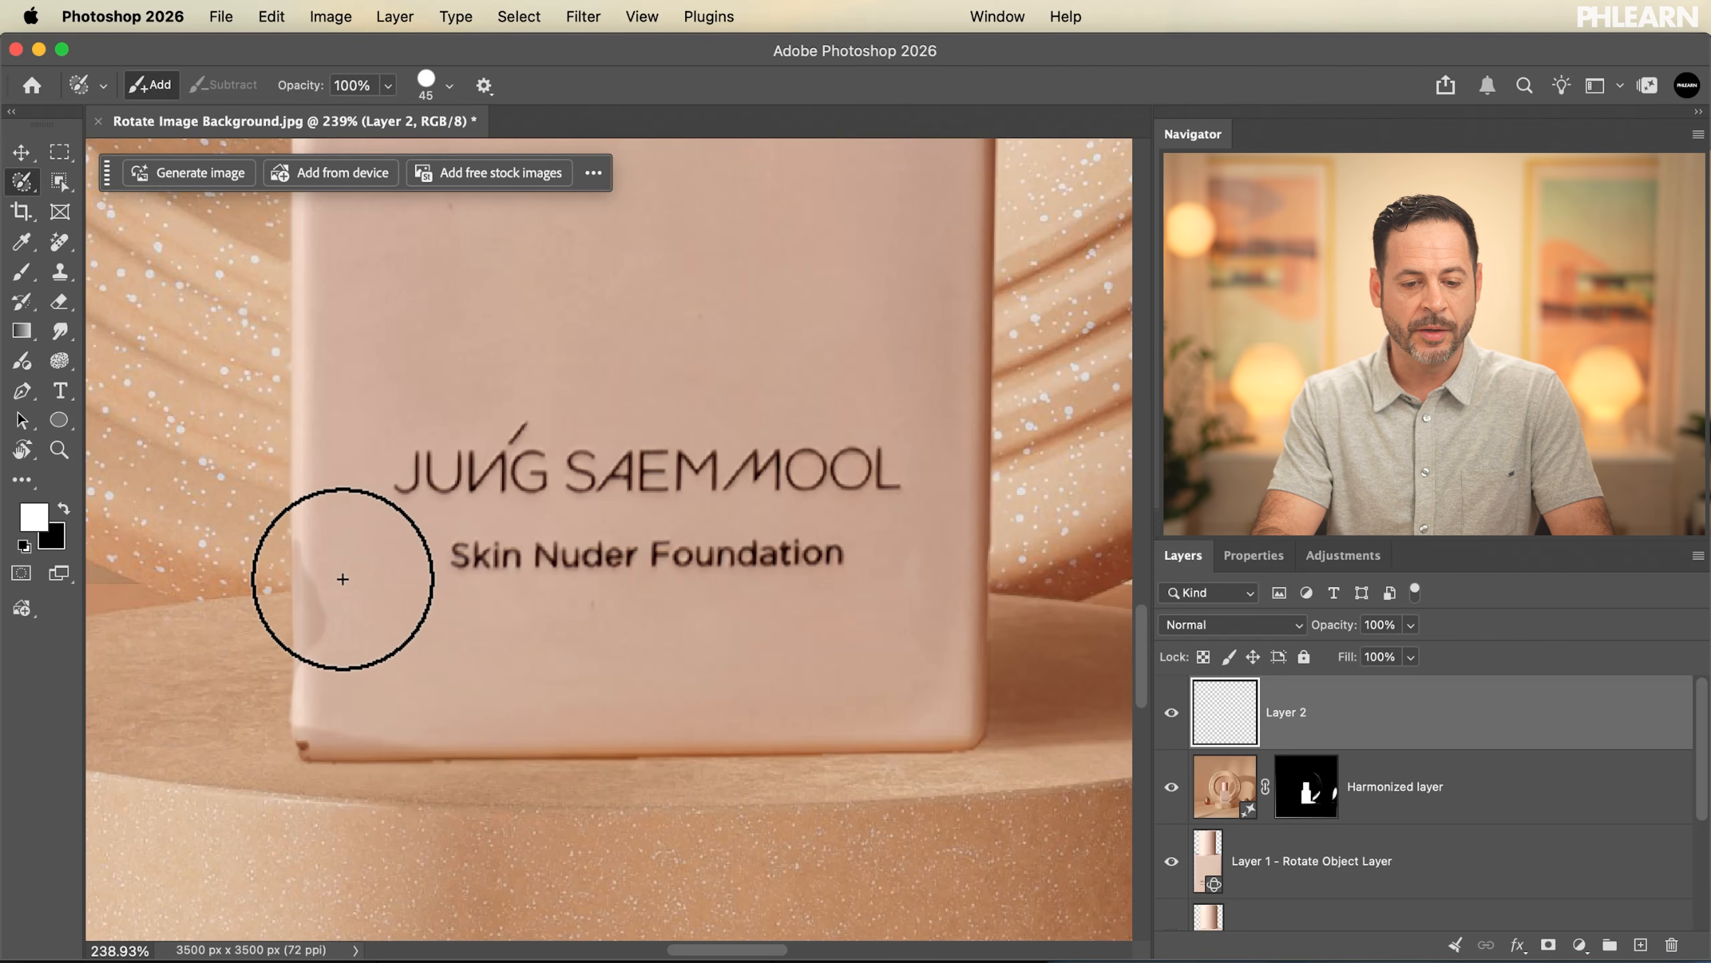
mouse_move(299, 541)
mouse_down()
mouse_move(298, 741)
mouse_move(964, 746)
mouse_move(978, 717)
mouse_move(925, 755)
mouse_up()
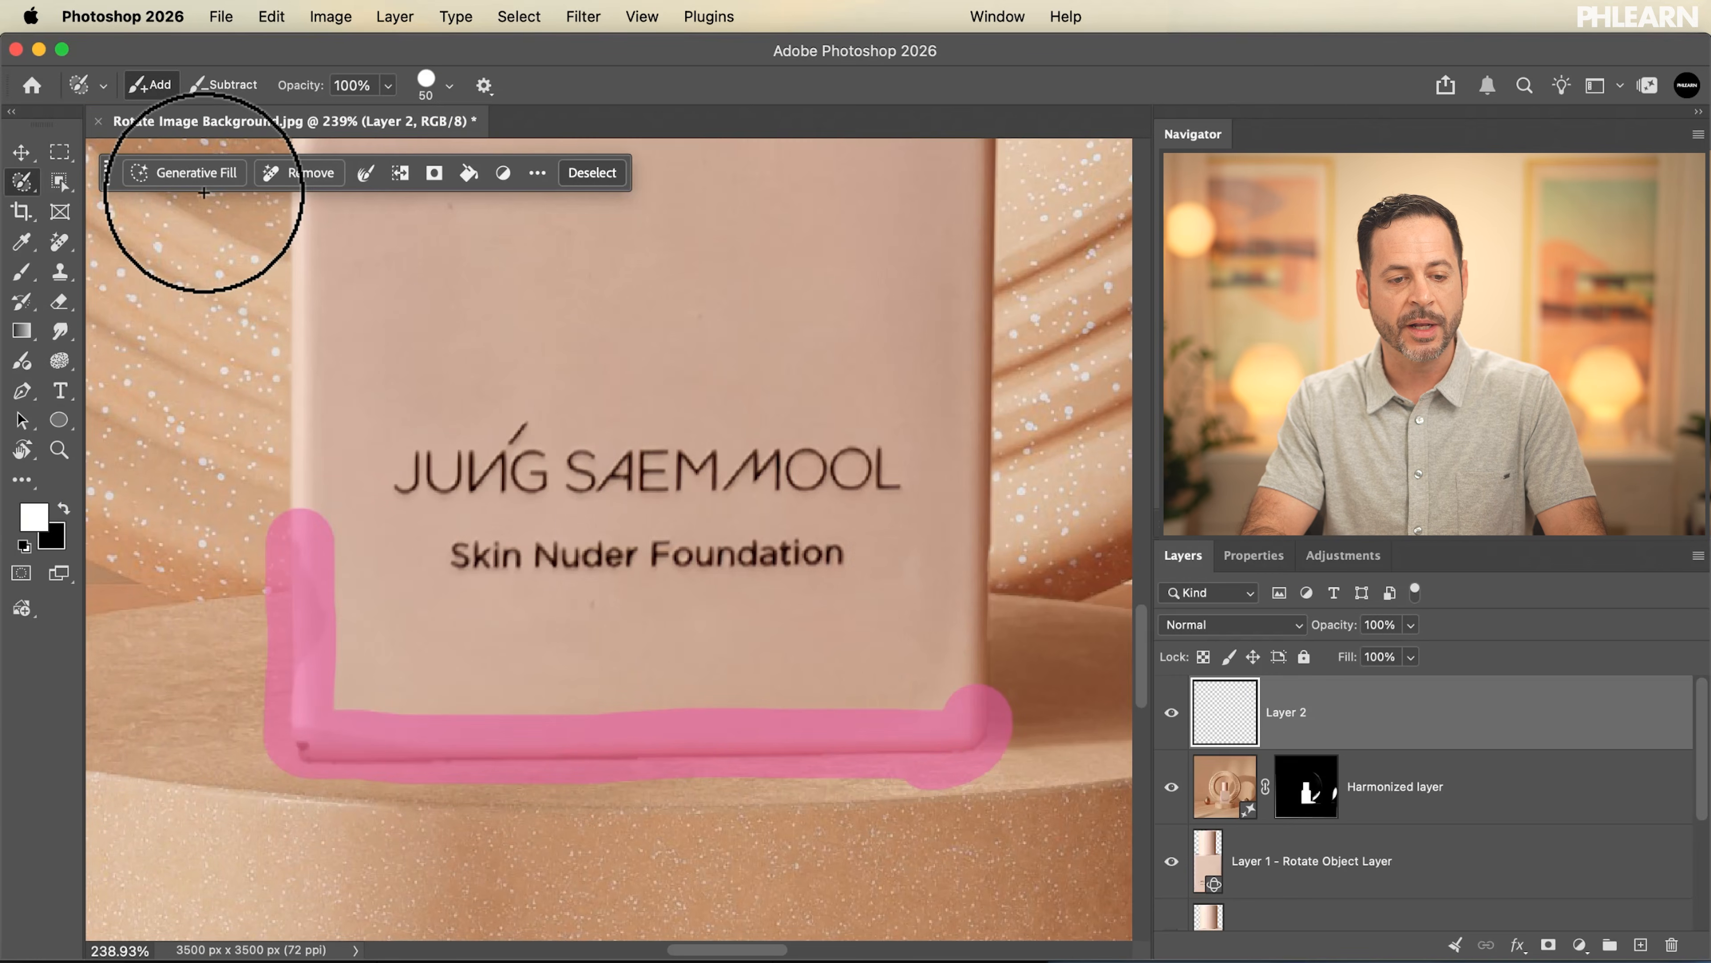
click(195, 179)
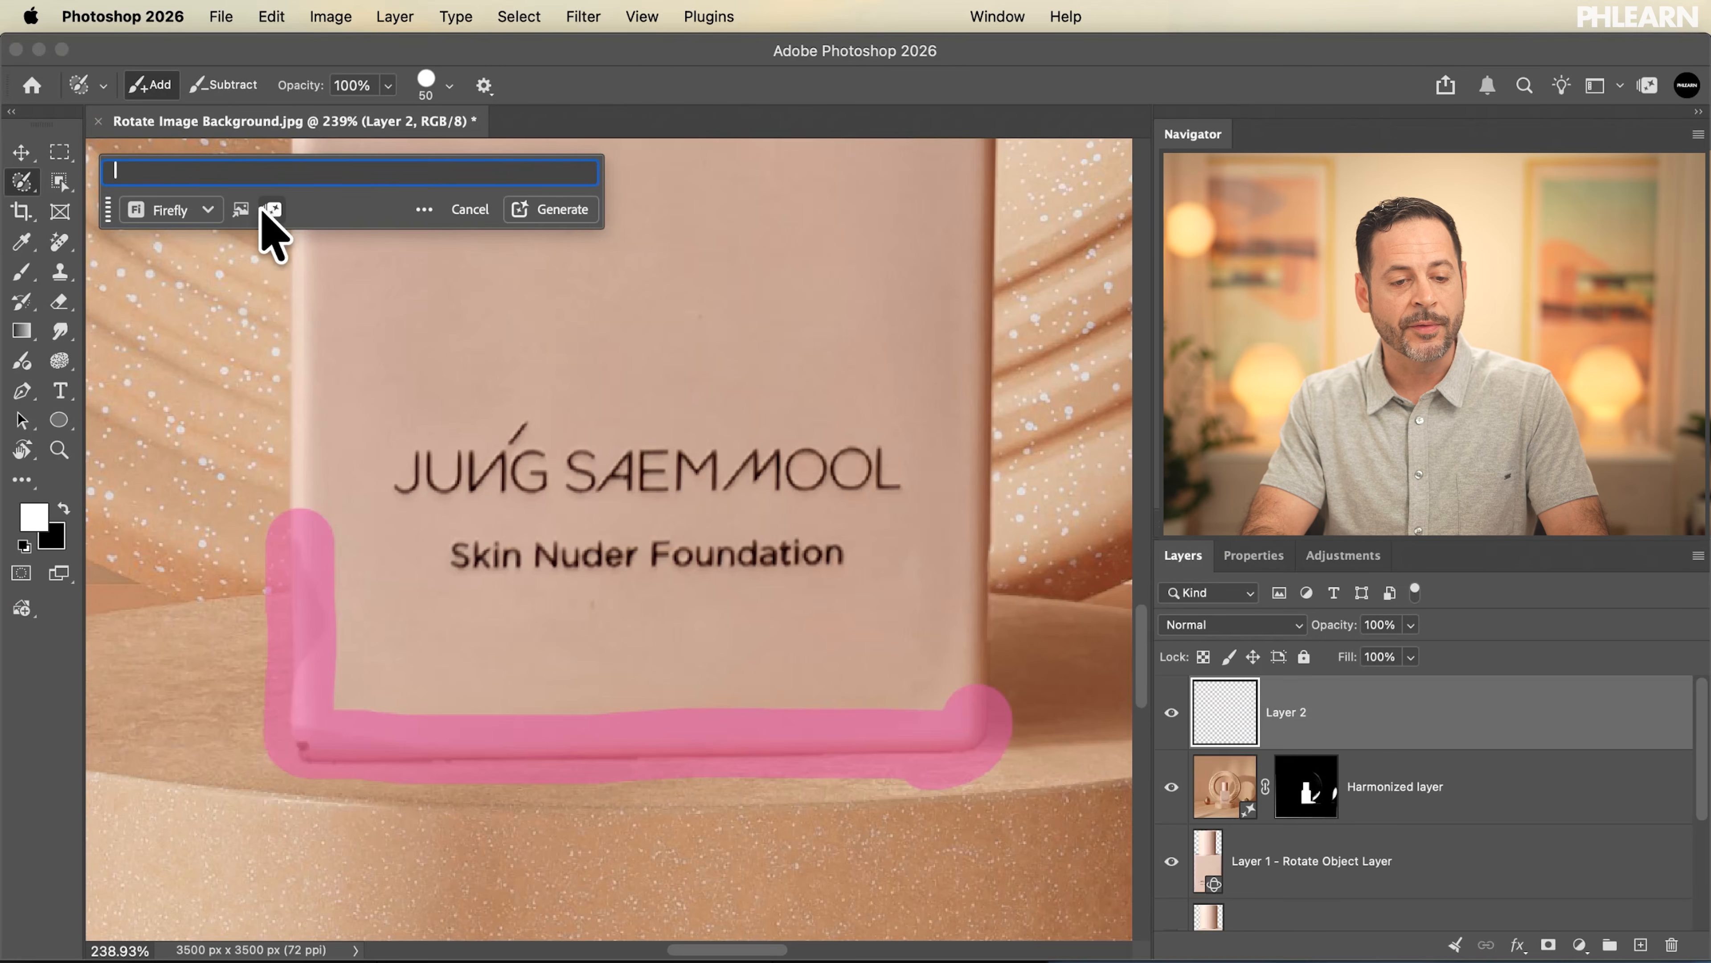
Check the generative credits usage, reviewing the cost per use of each generative feature and the credits balance
click(273, 209)
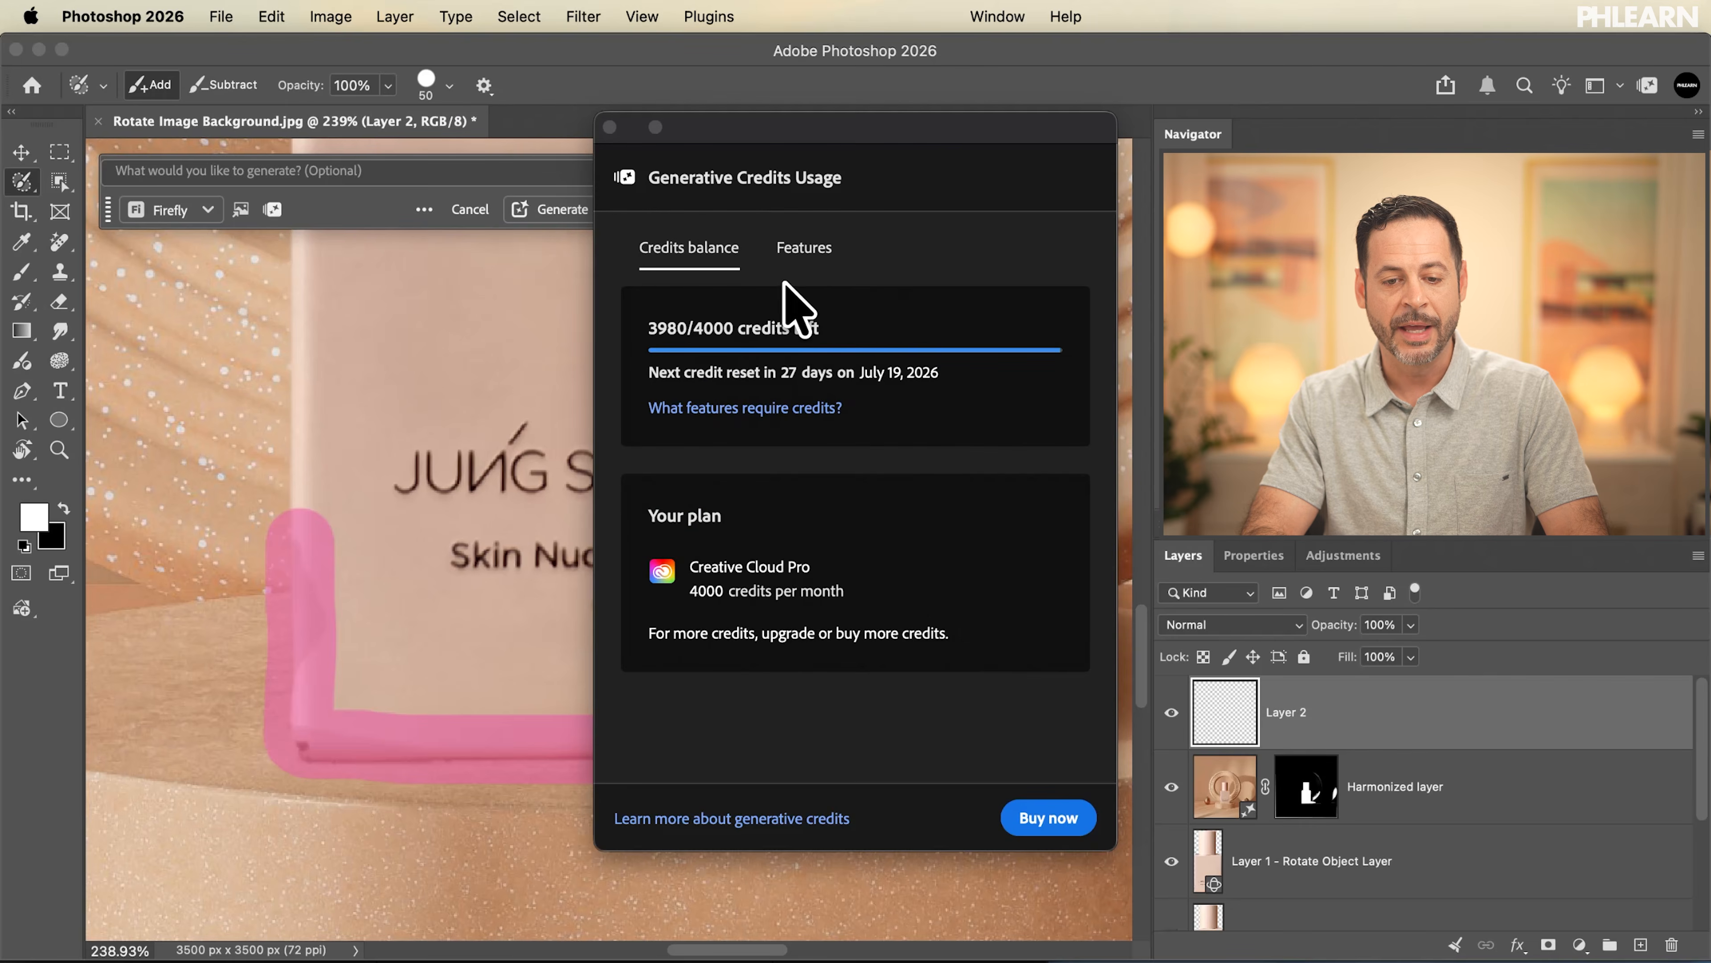
click(802, 249)
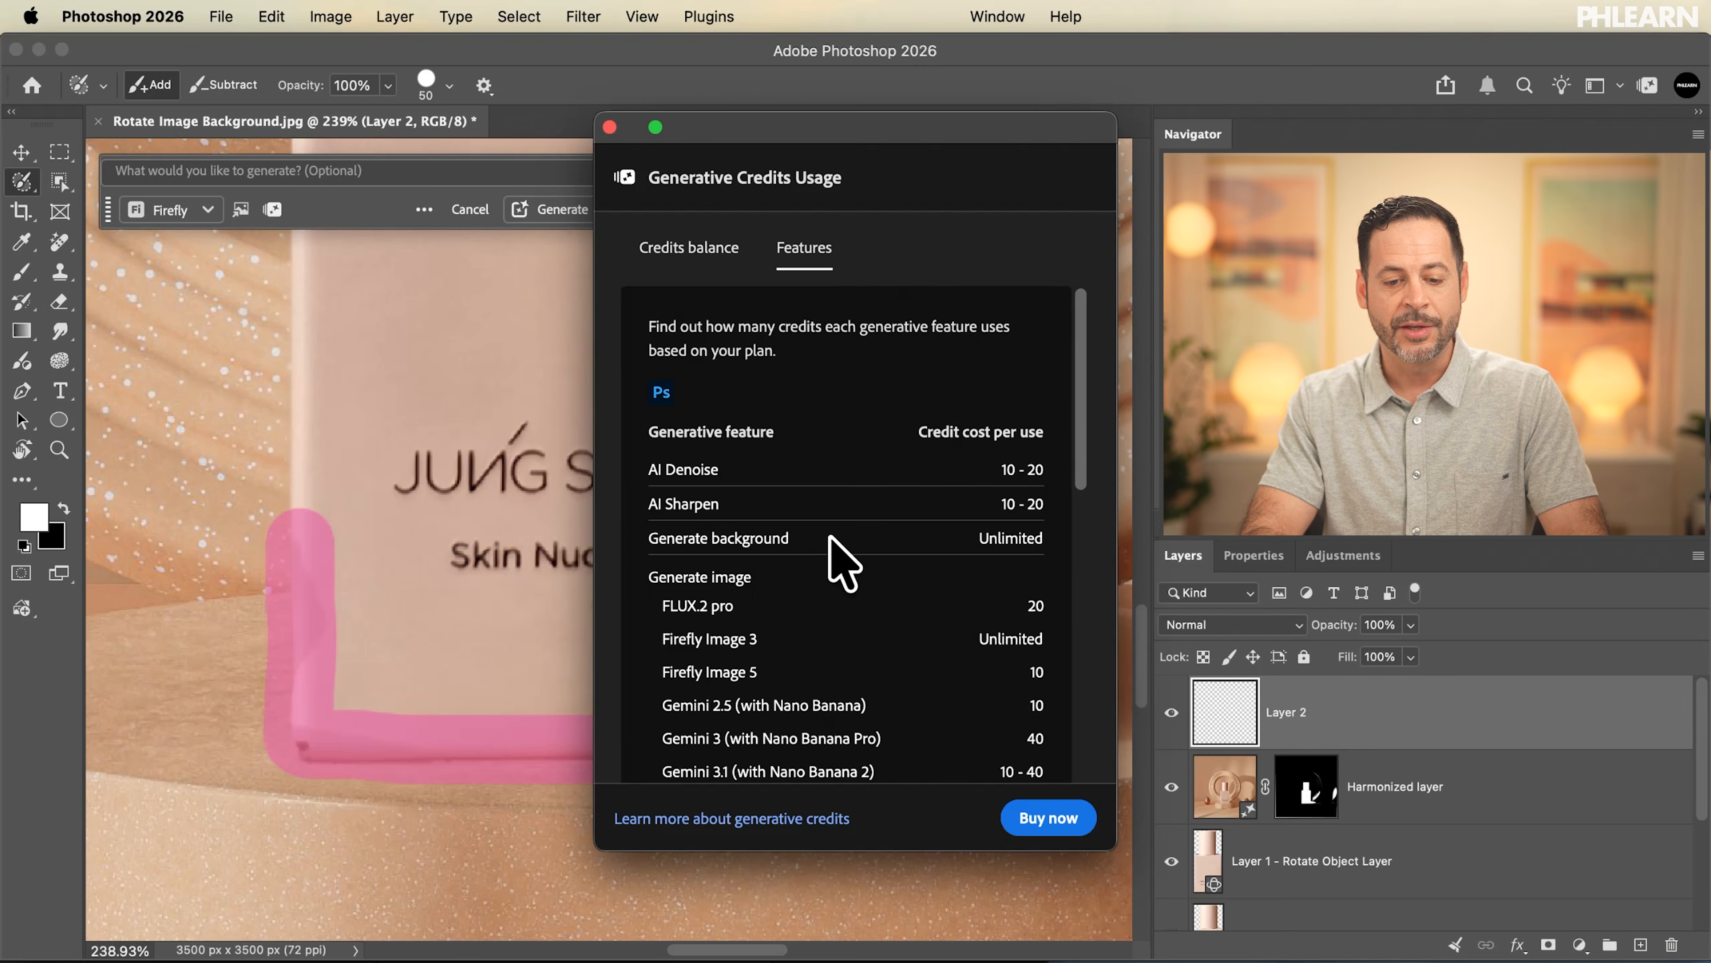
scroll(770, 537, down, 1)
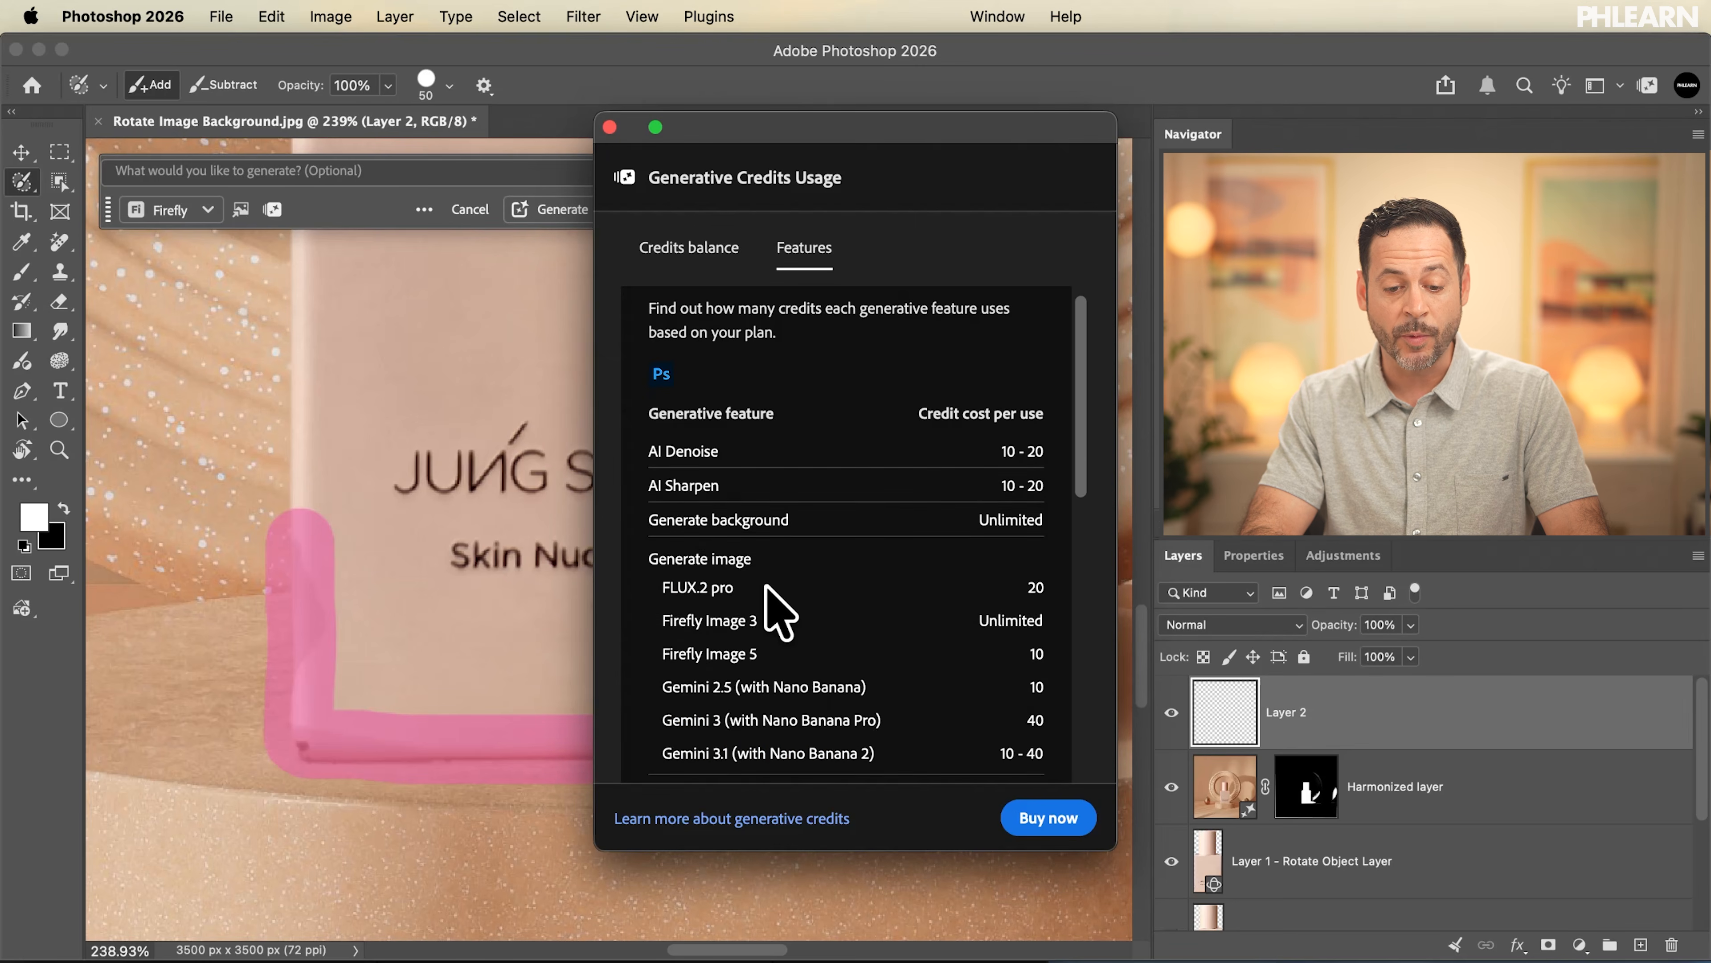
scroll(768, 590, down, 15)
scroll(768, 590, down, 15)
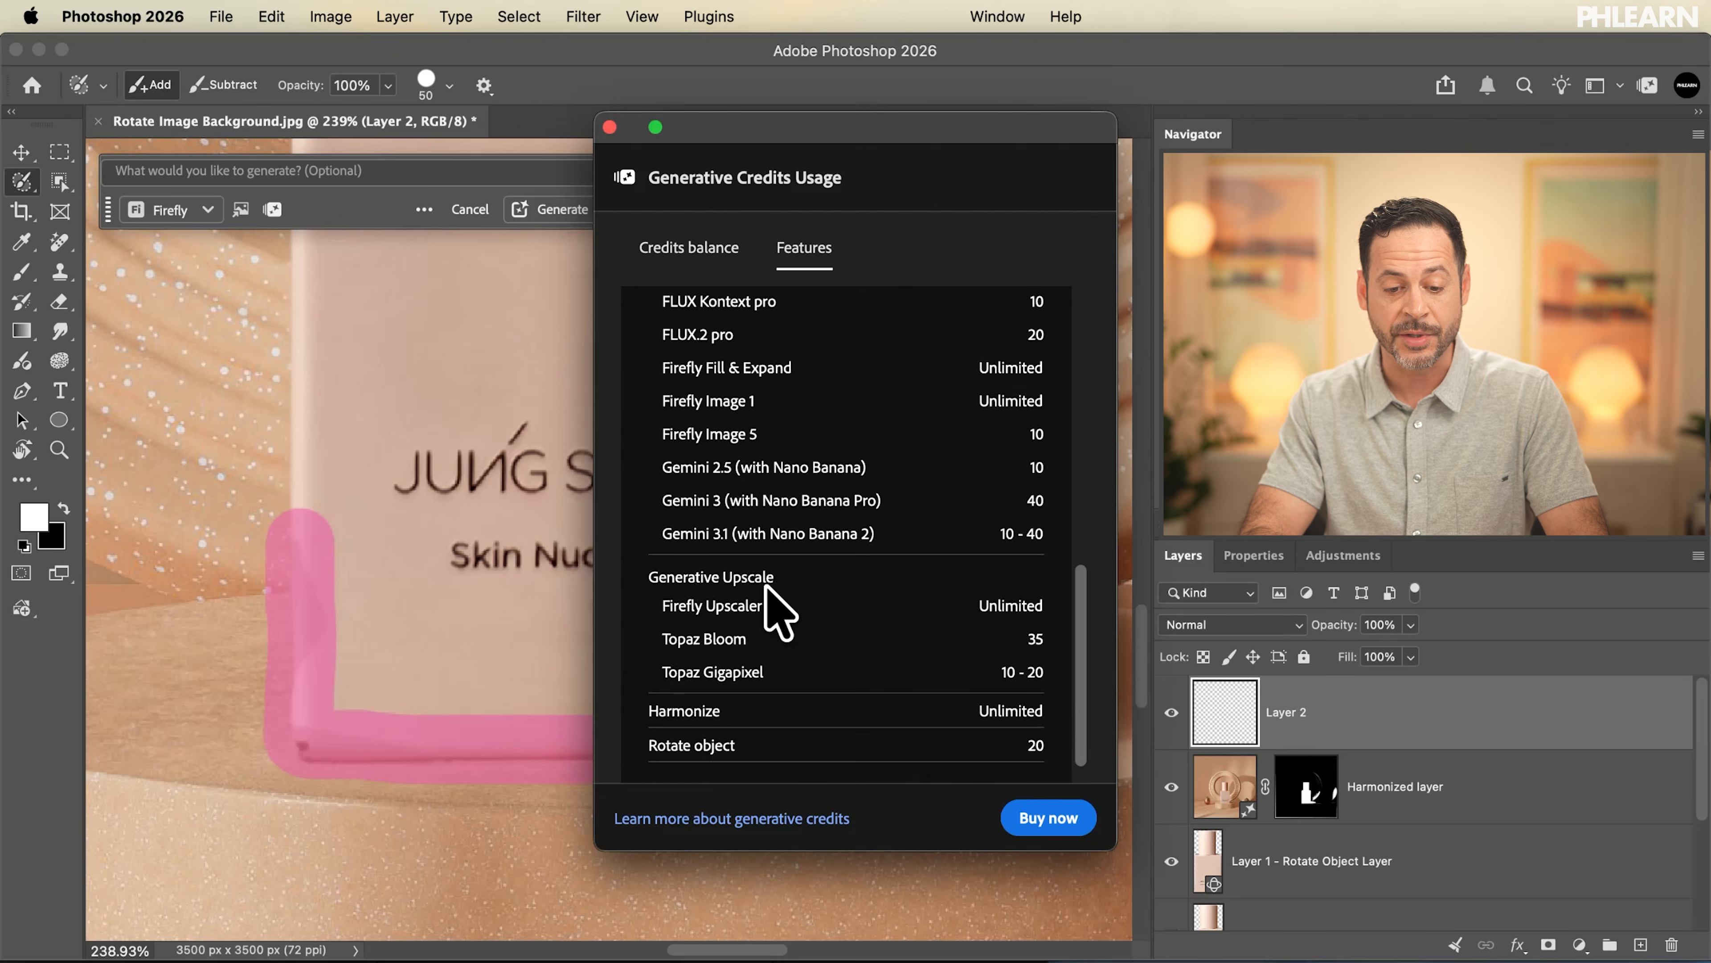
scroll(780, 614, down, 2)
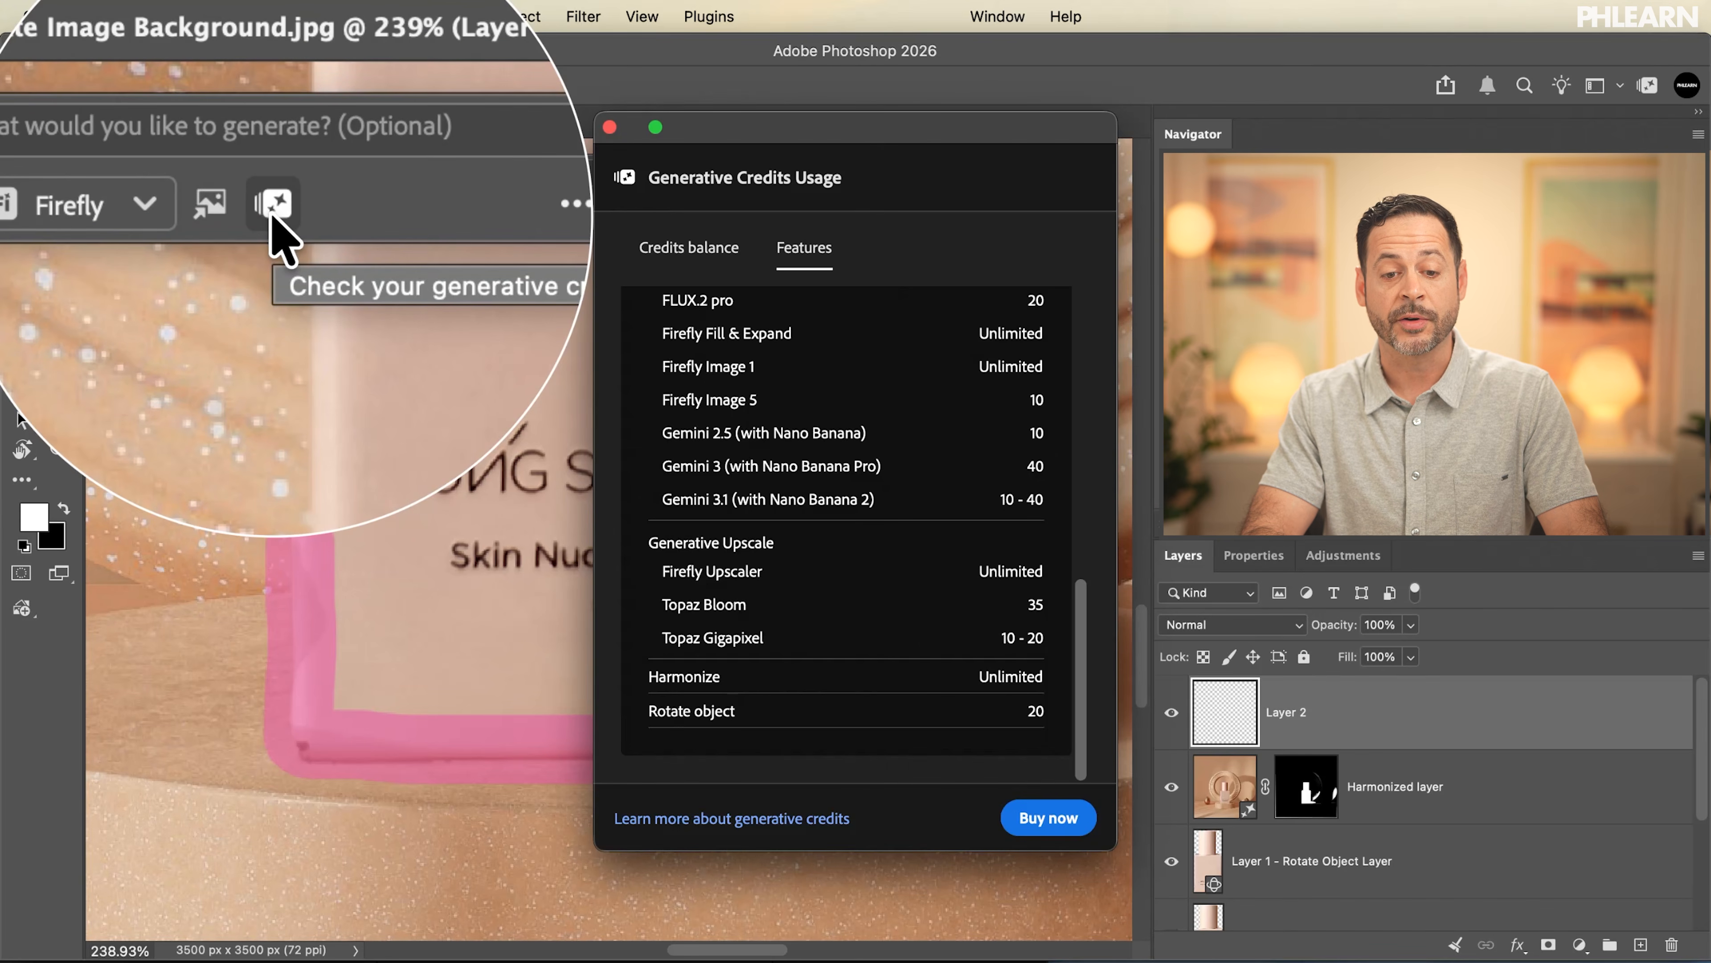
click(690, 255)
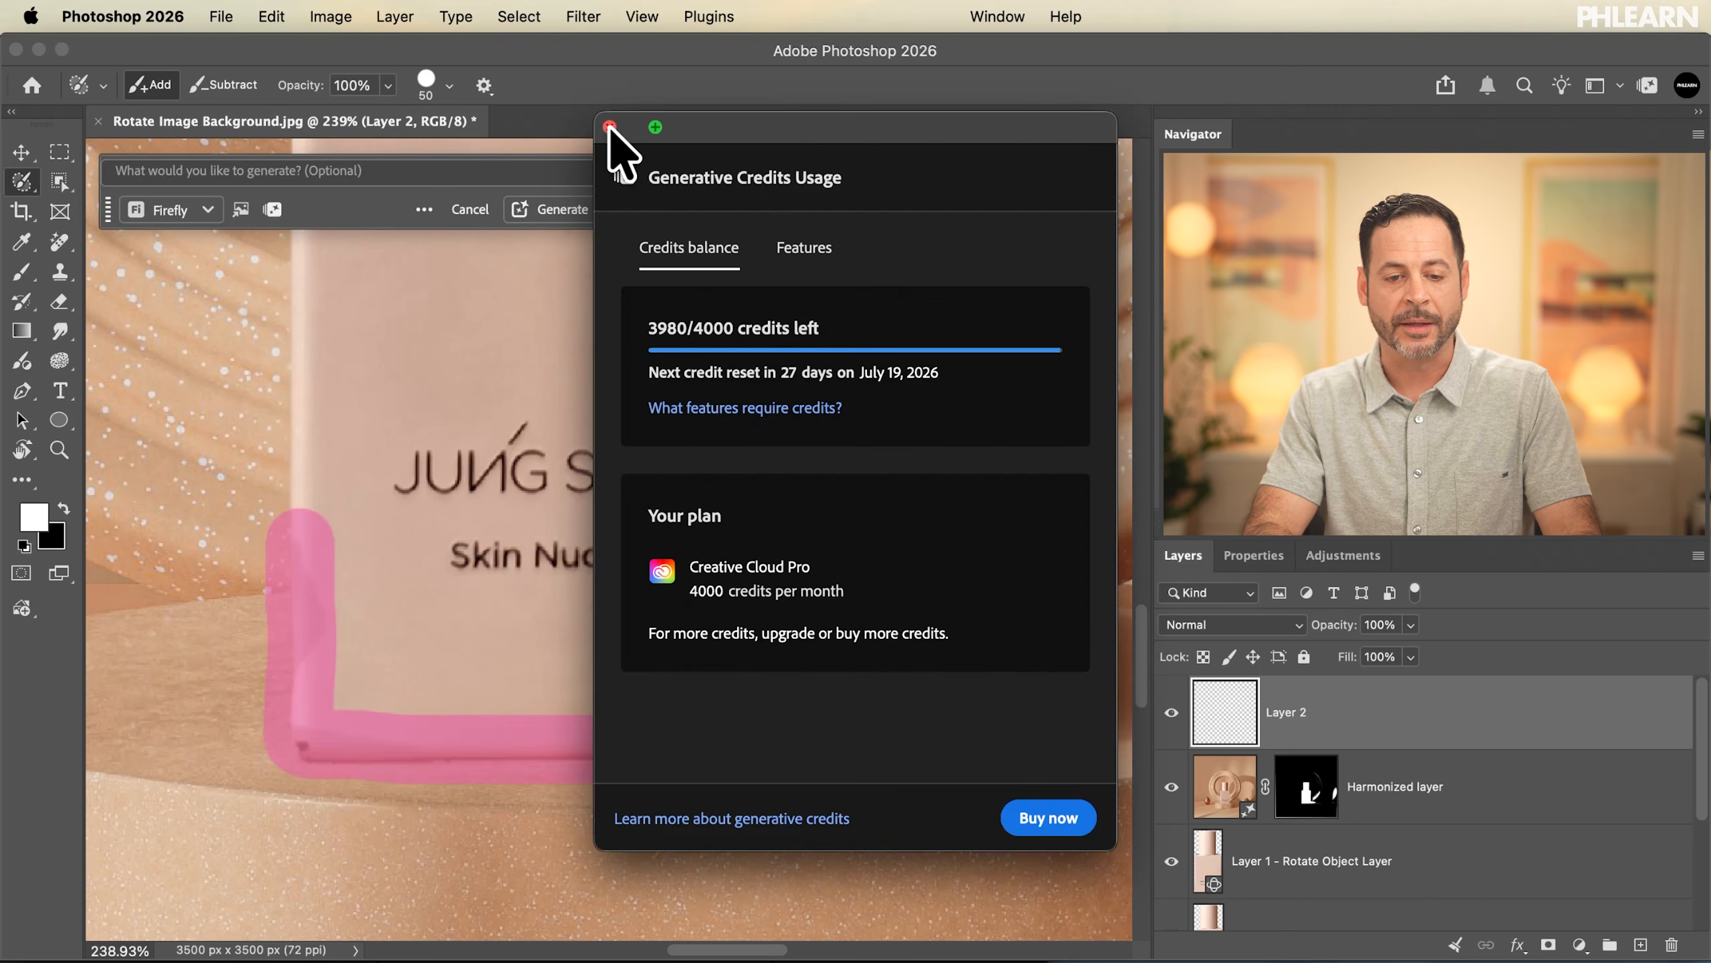
click(610, 127)
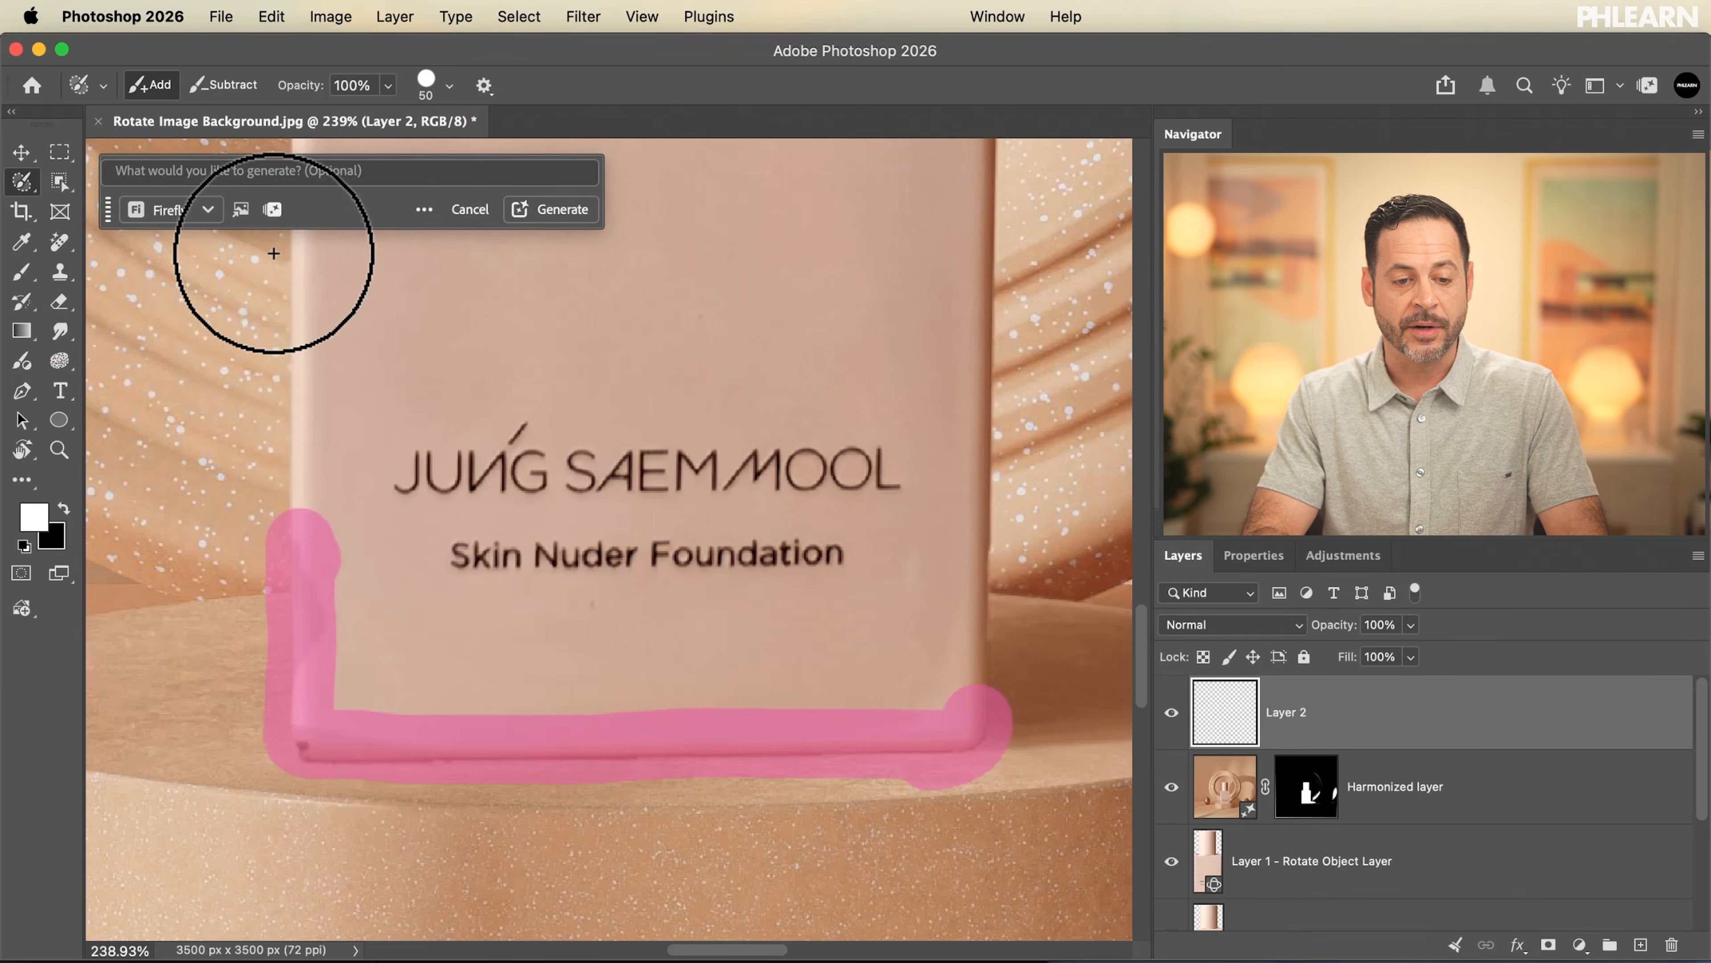
Generate a fill for the selected bottle edges with the prompt "shadow" and the Firefly Fill & Expand model
click(241, 169)
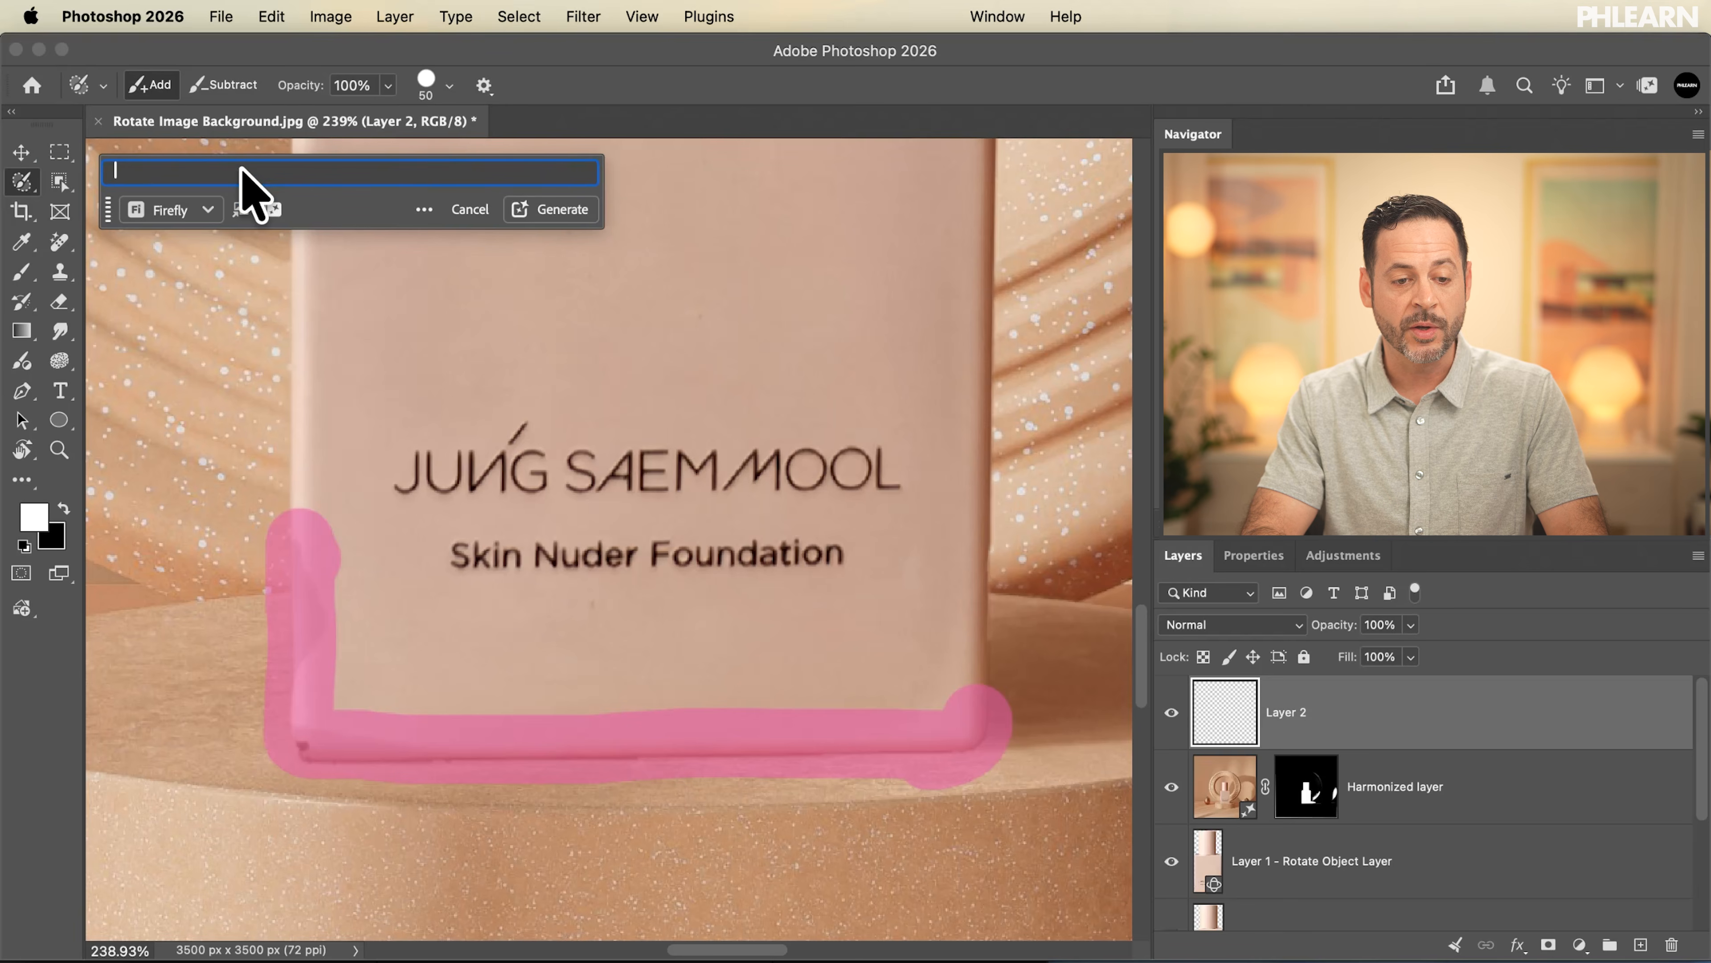
text(shadow)
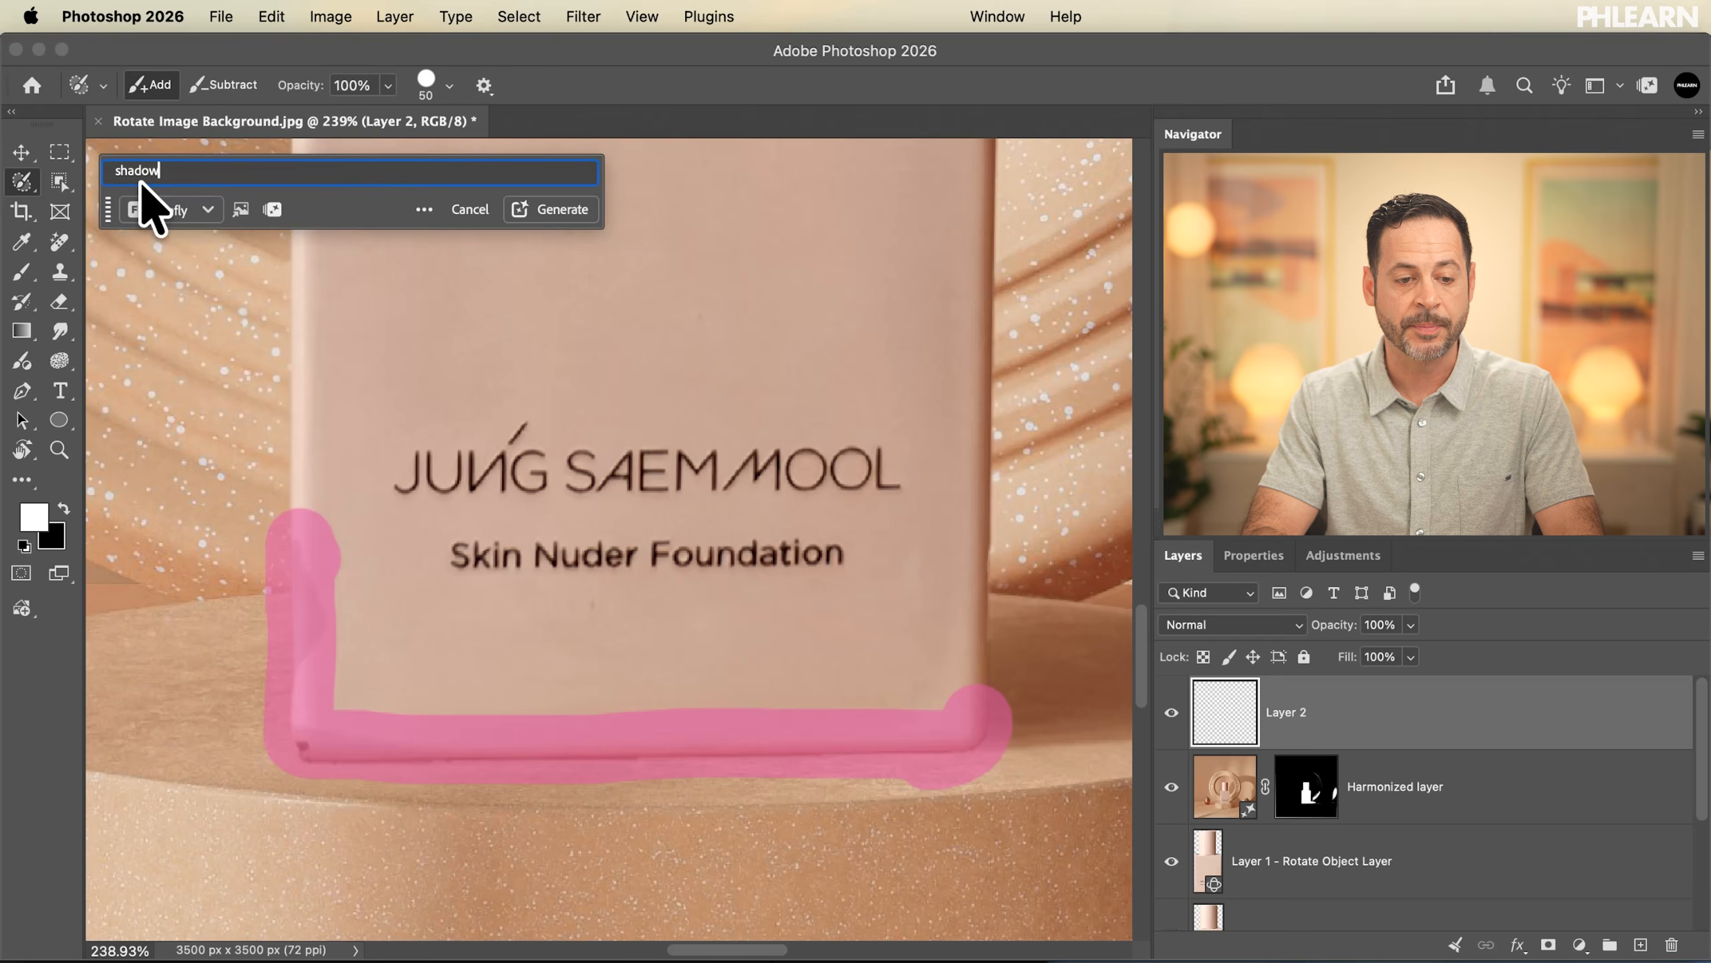
click(162, 209)
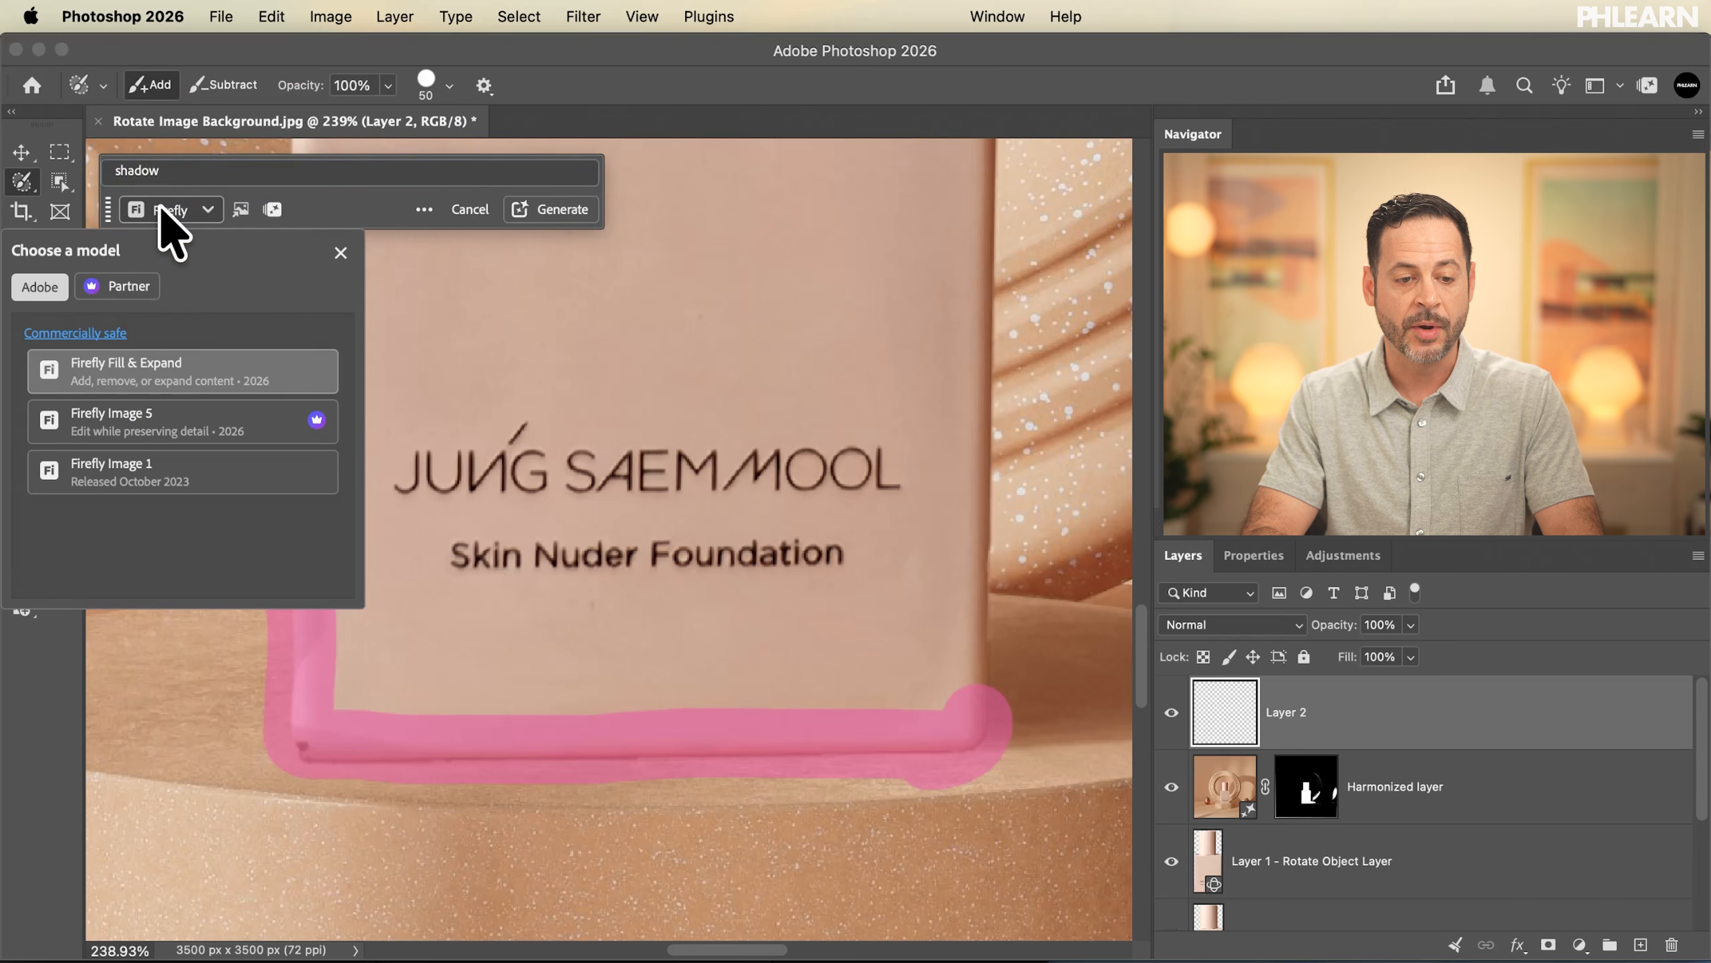
click(114, 372)
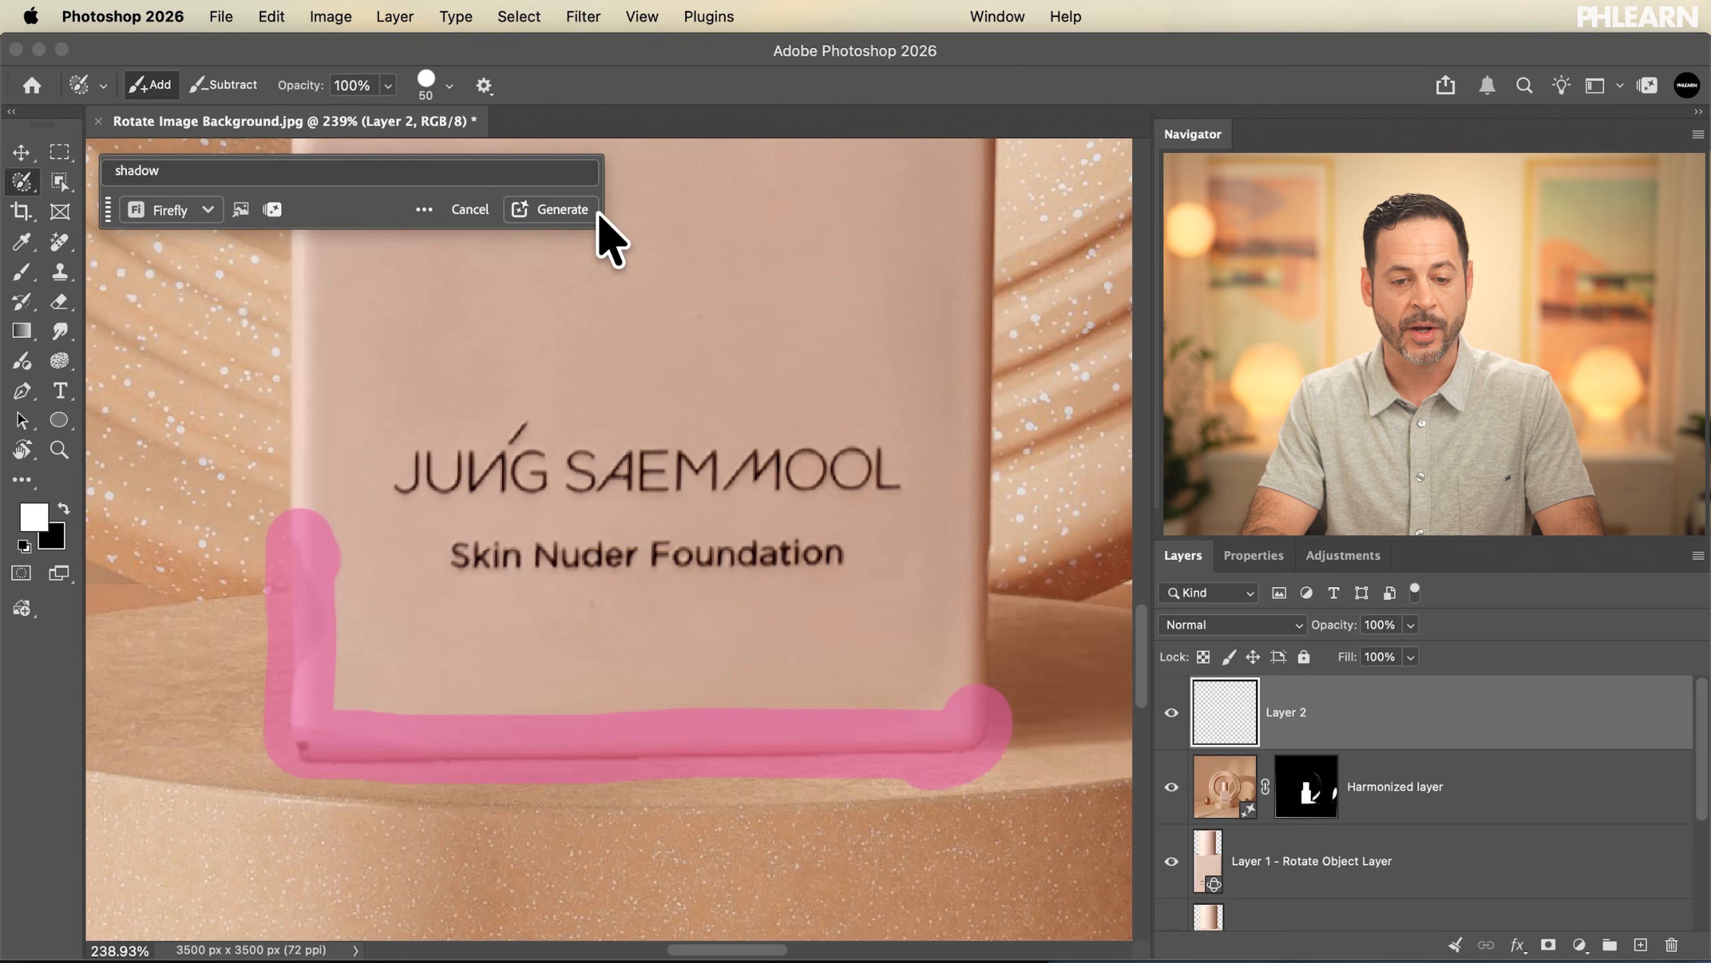
click(563, 209)
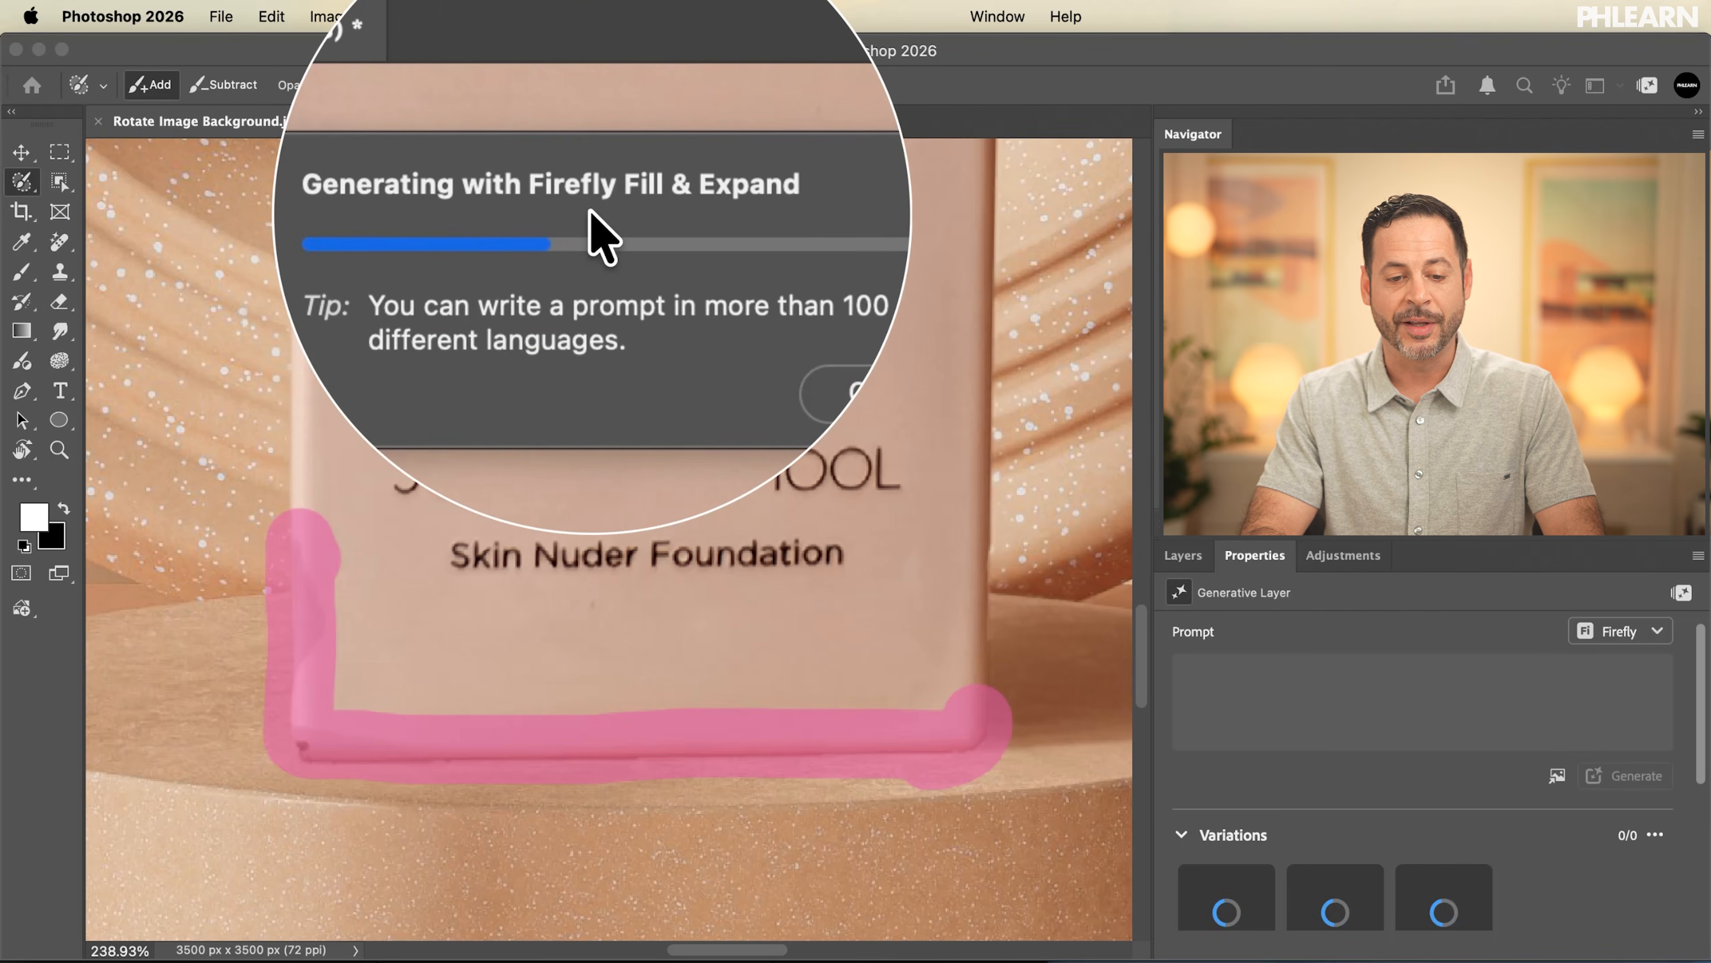
Compare the generated shadow variations of the bottle base and keep the first one
scroll(1364, 762, down, 2)
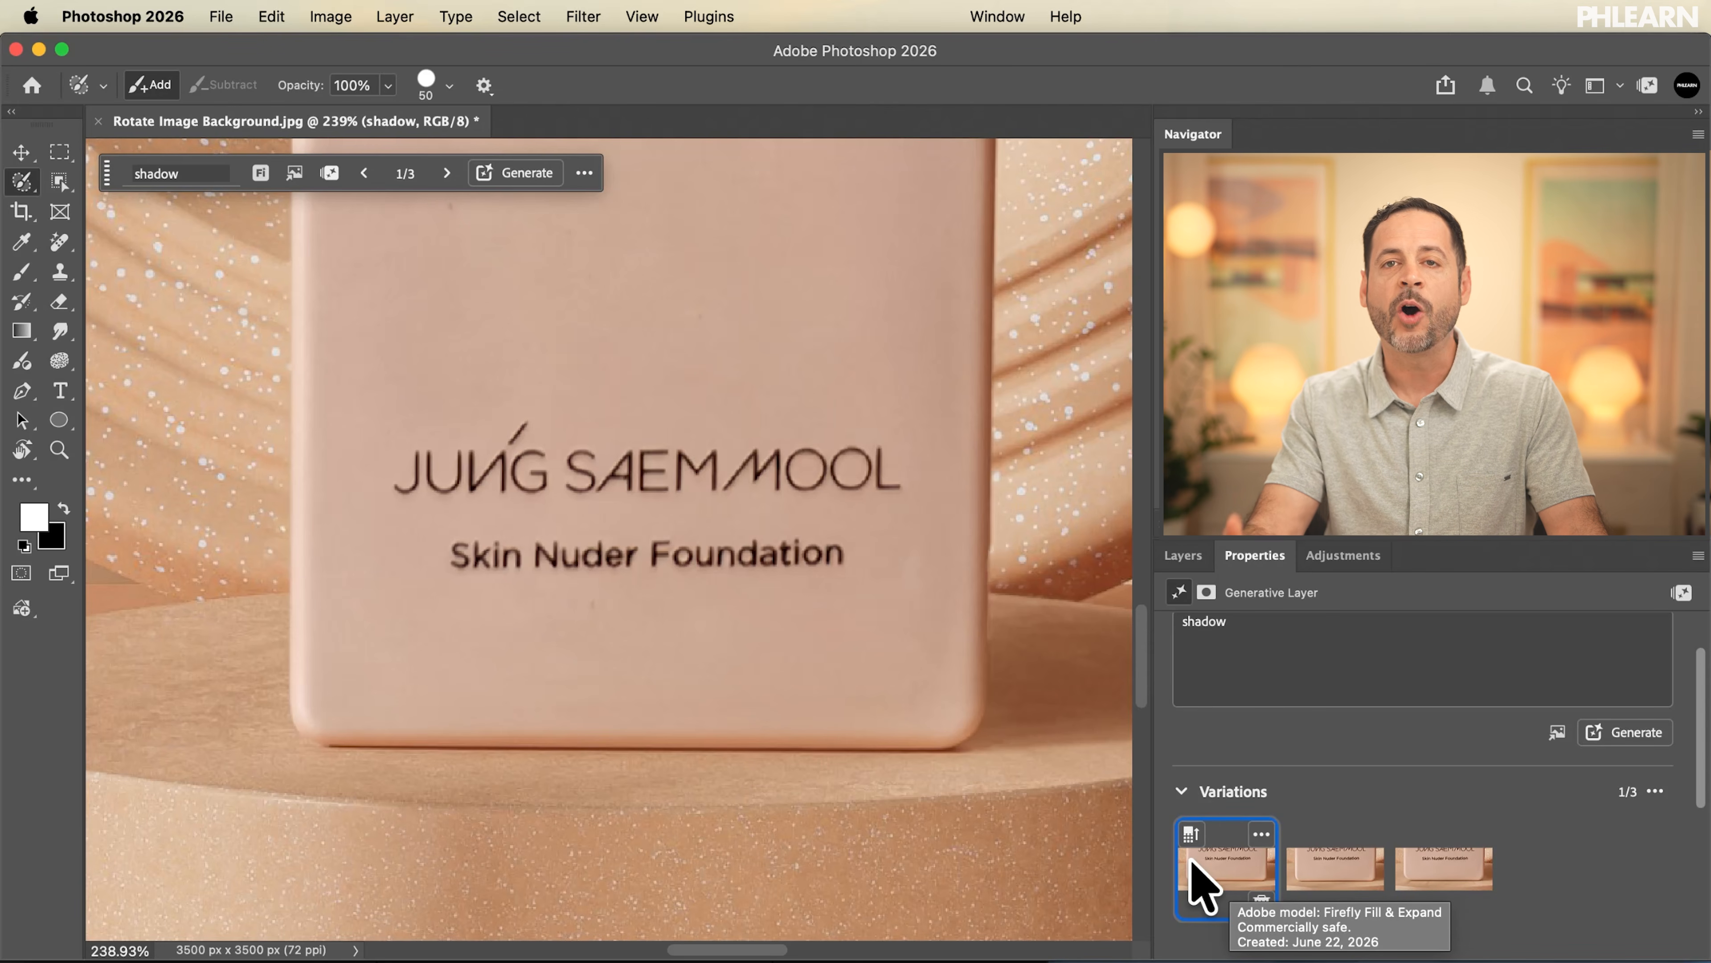
click(1324, 878)
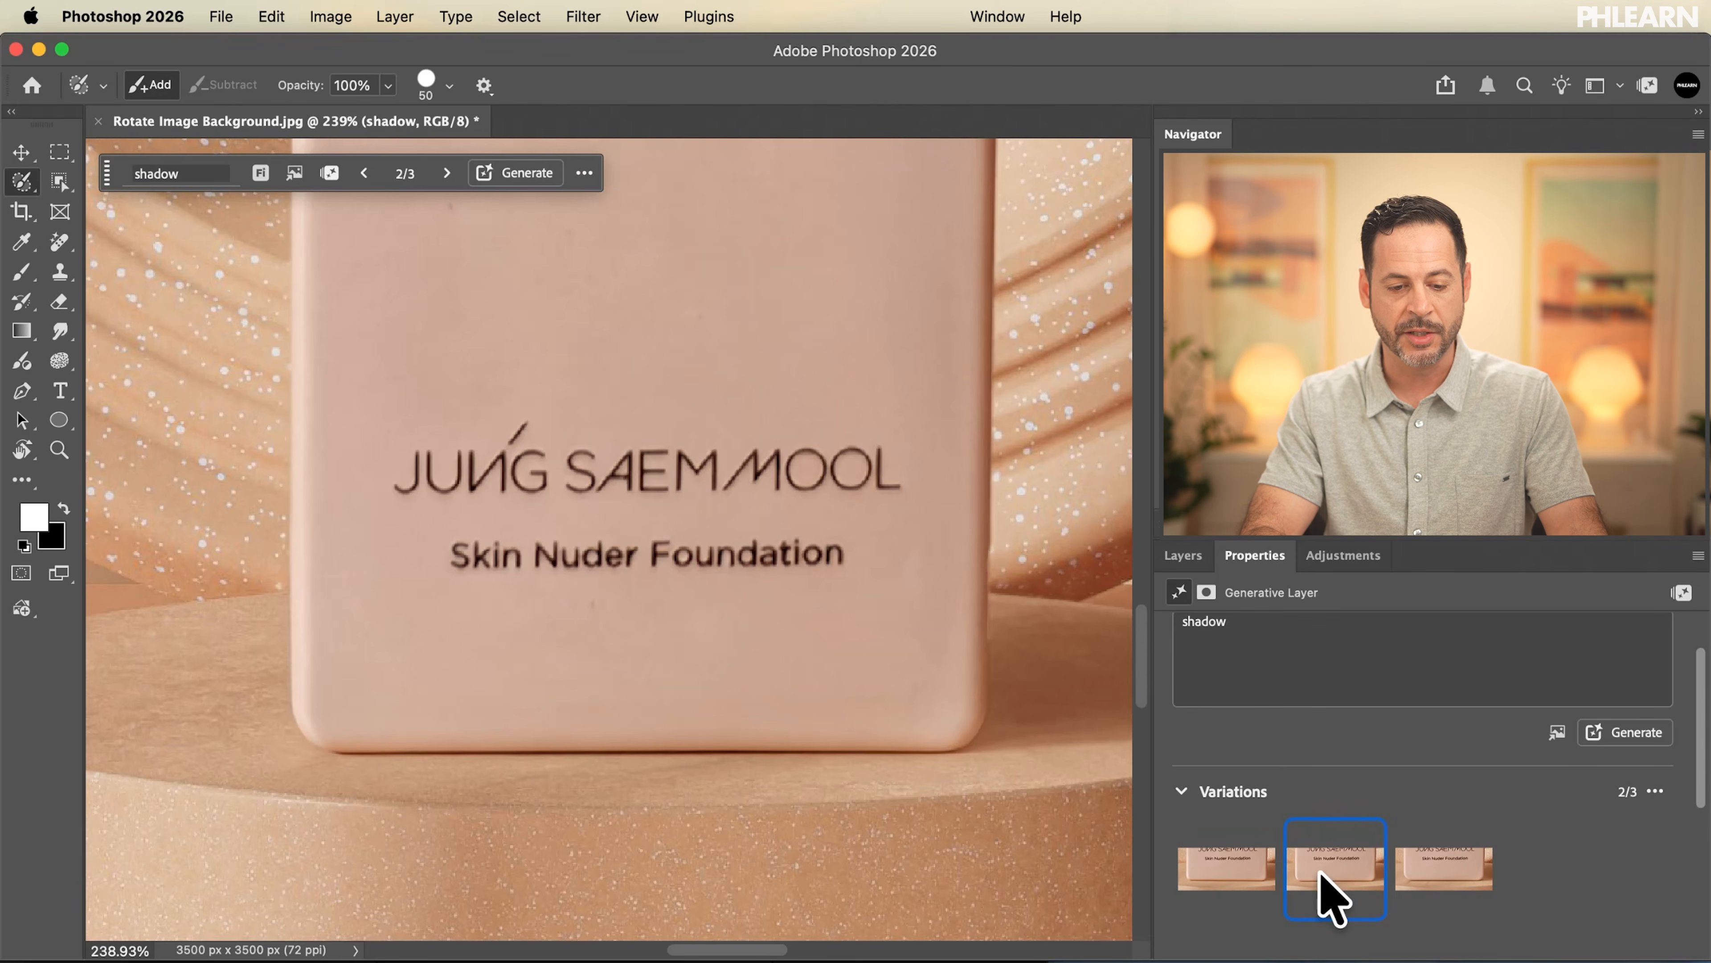
click(1410, 872)
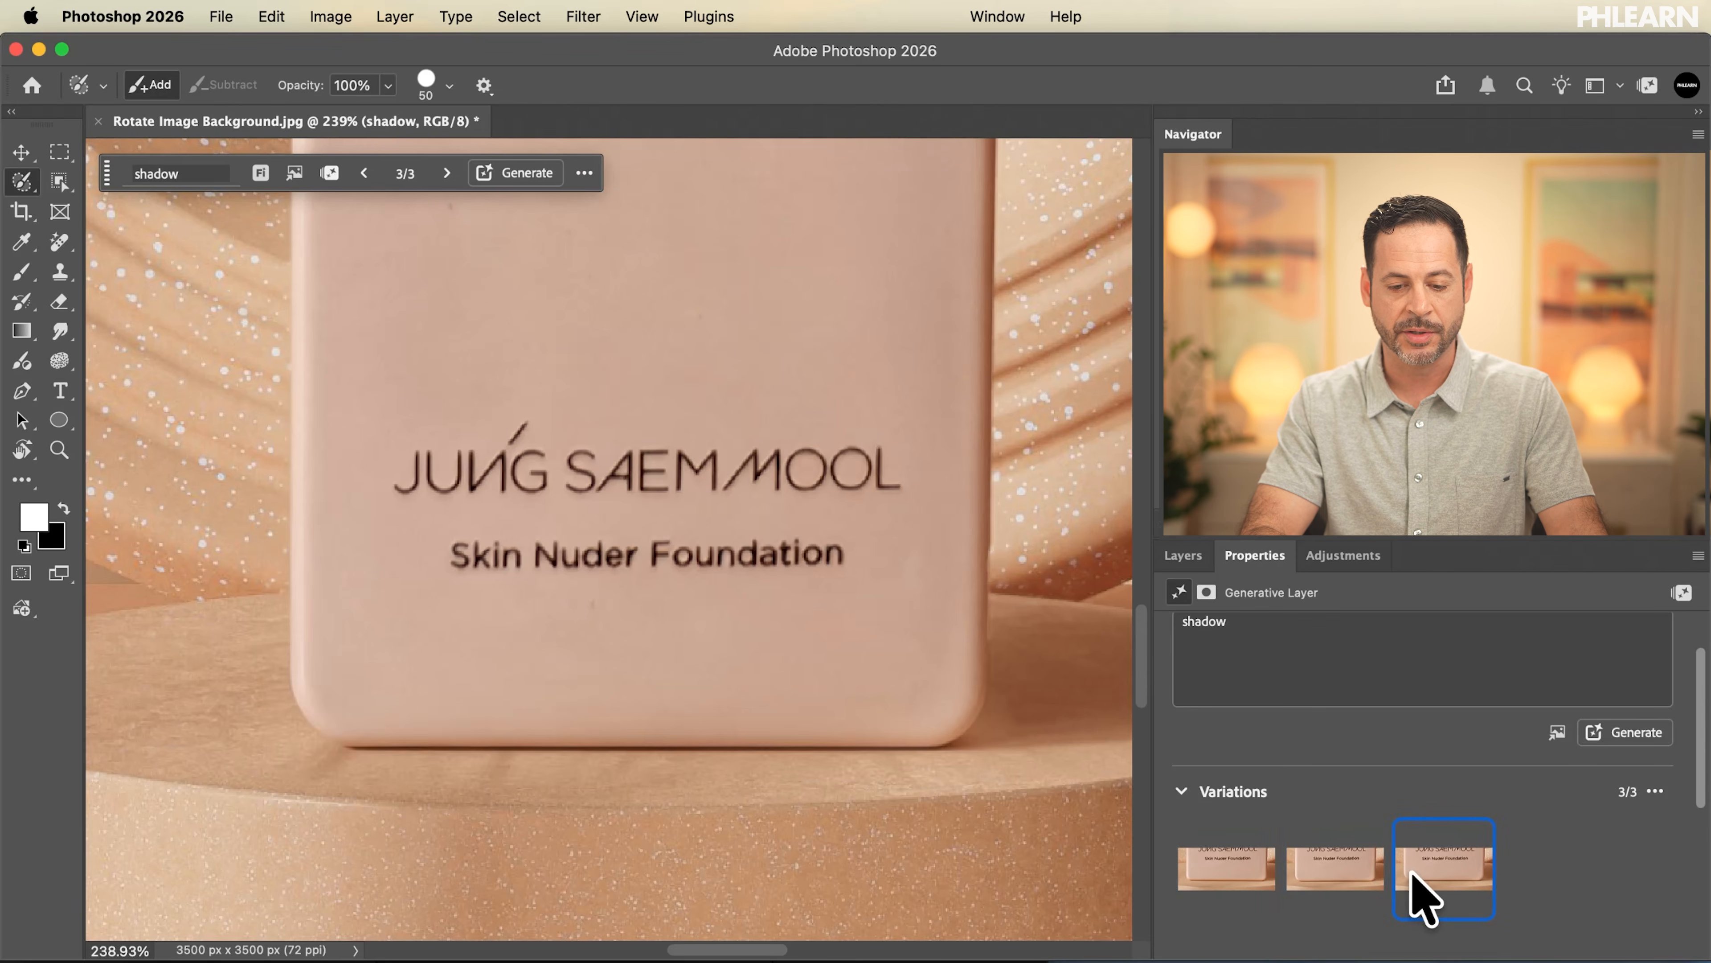
click(1240, 887)
Hide and show the shadow layer to compare the bottle's base before and after the fill
click(1185, 554)
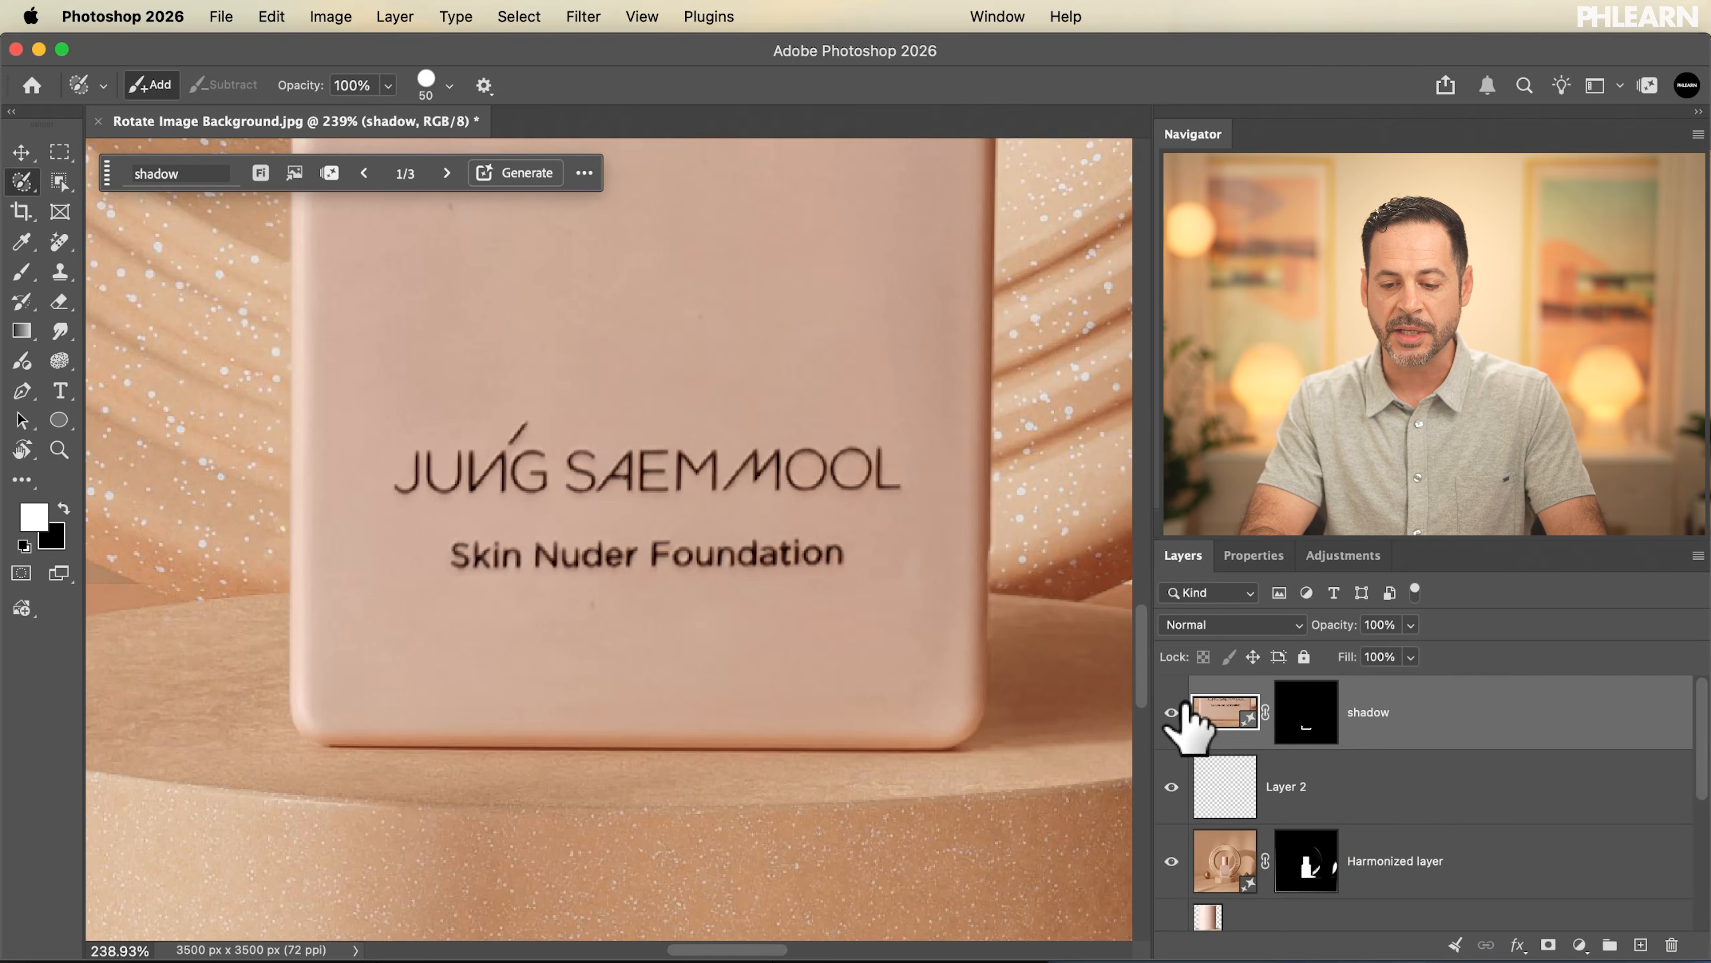
click(1171, 713)
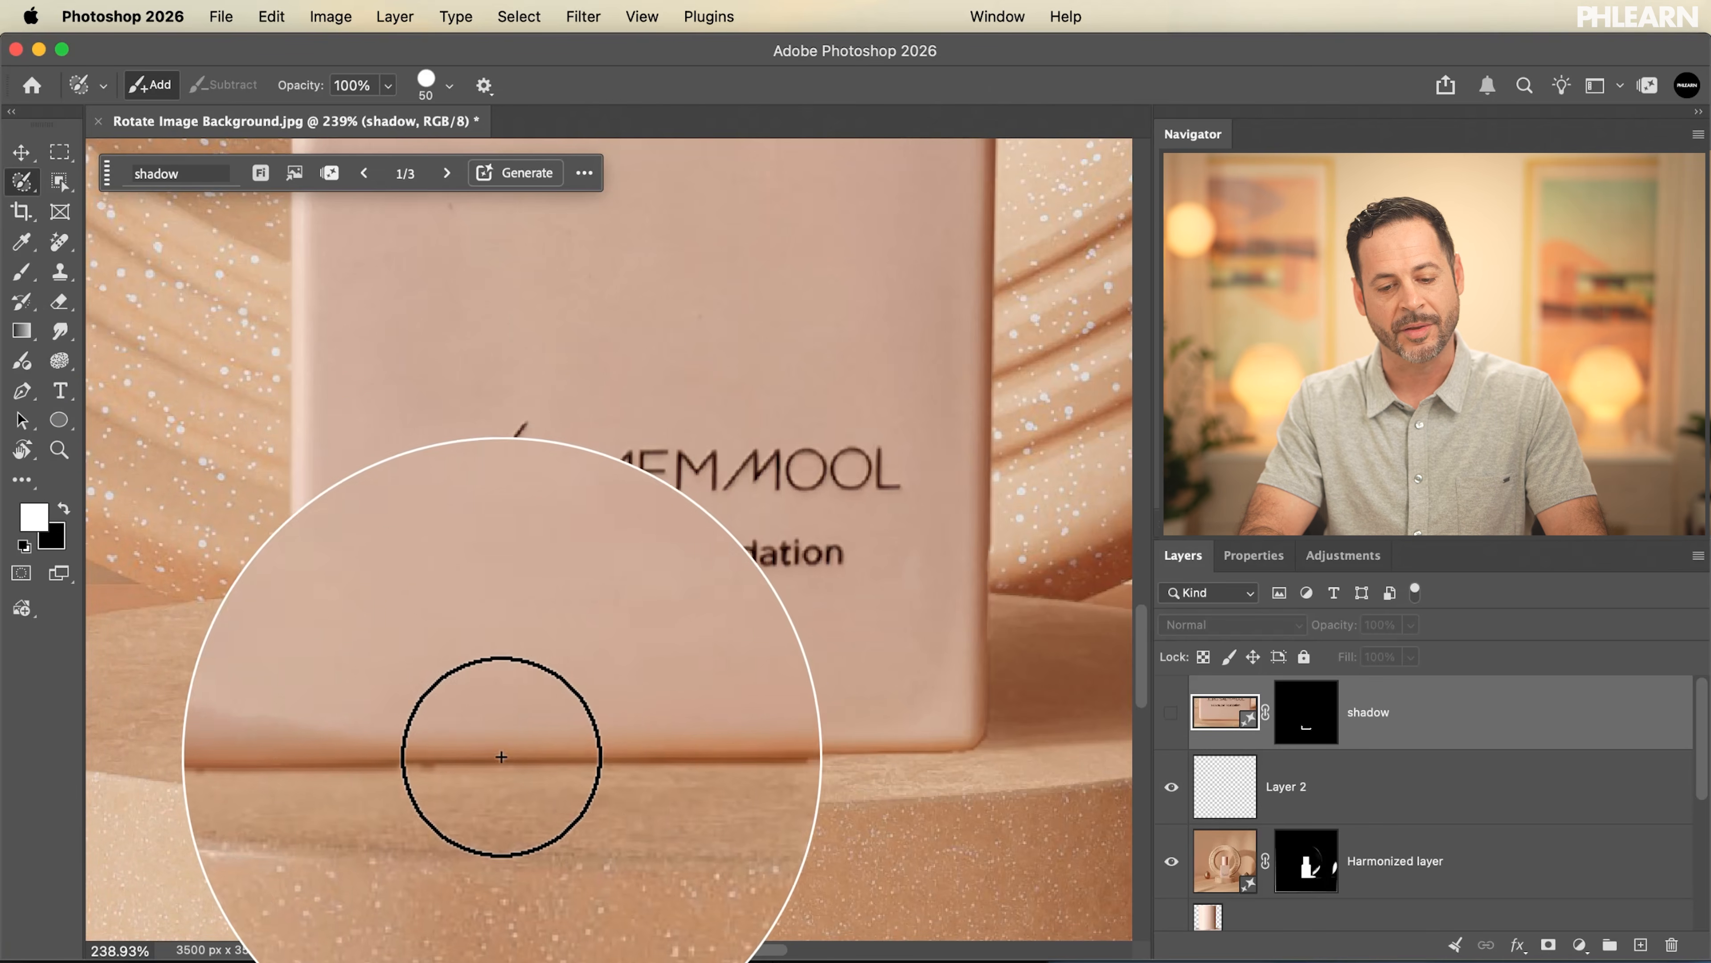
click(1172, 713)
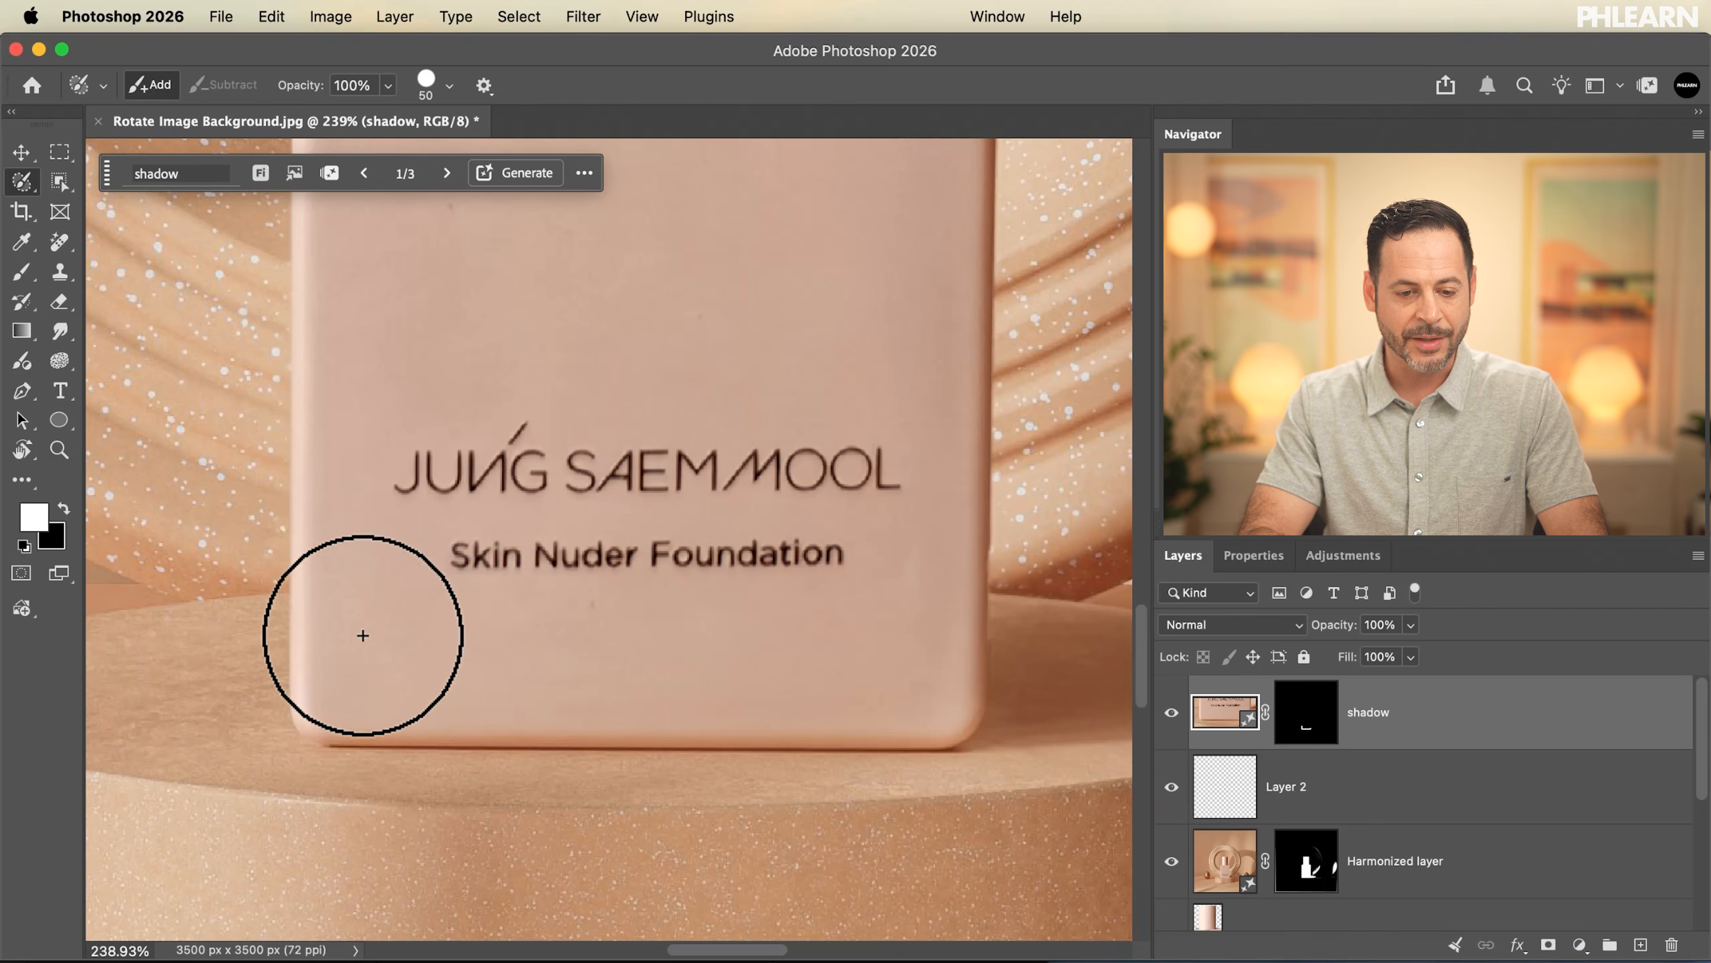
Delete the empty Layer 2 between the shadow layer and the Harmonized layer
scroll(854, 623, down, 6)
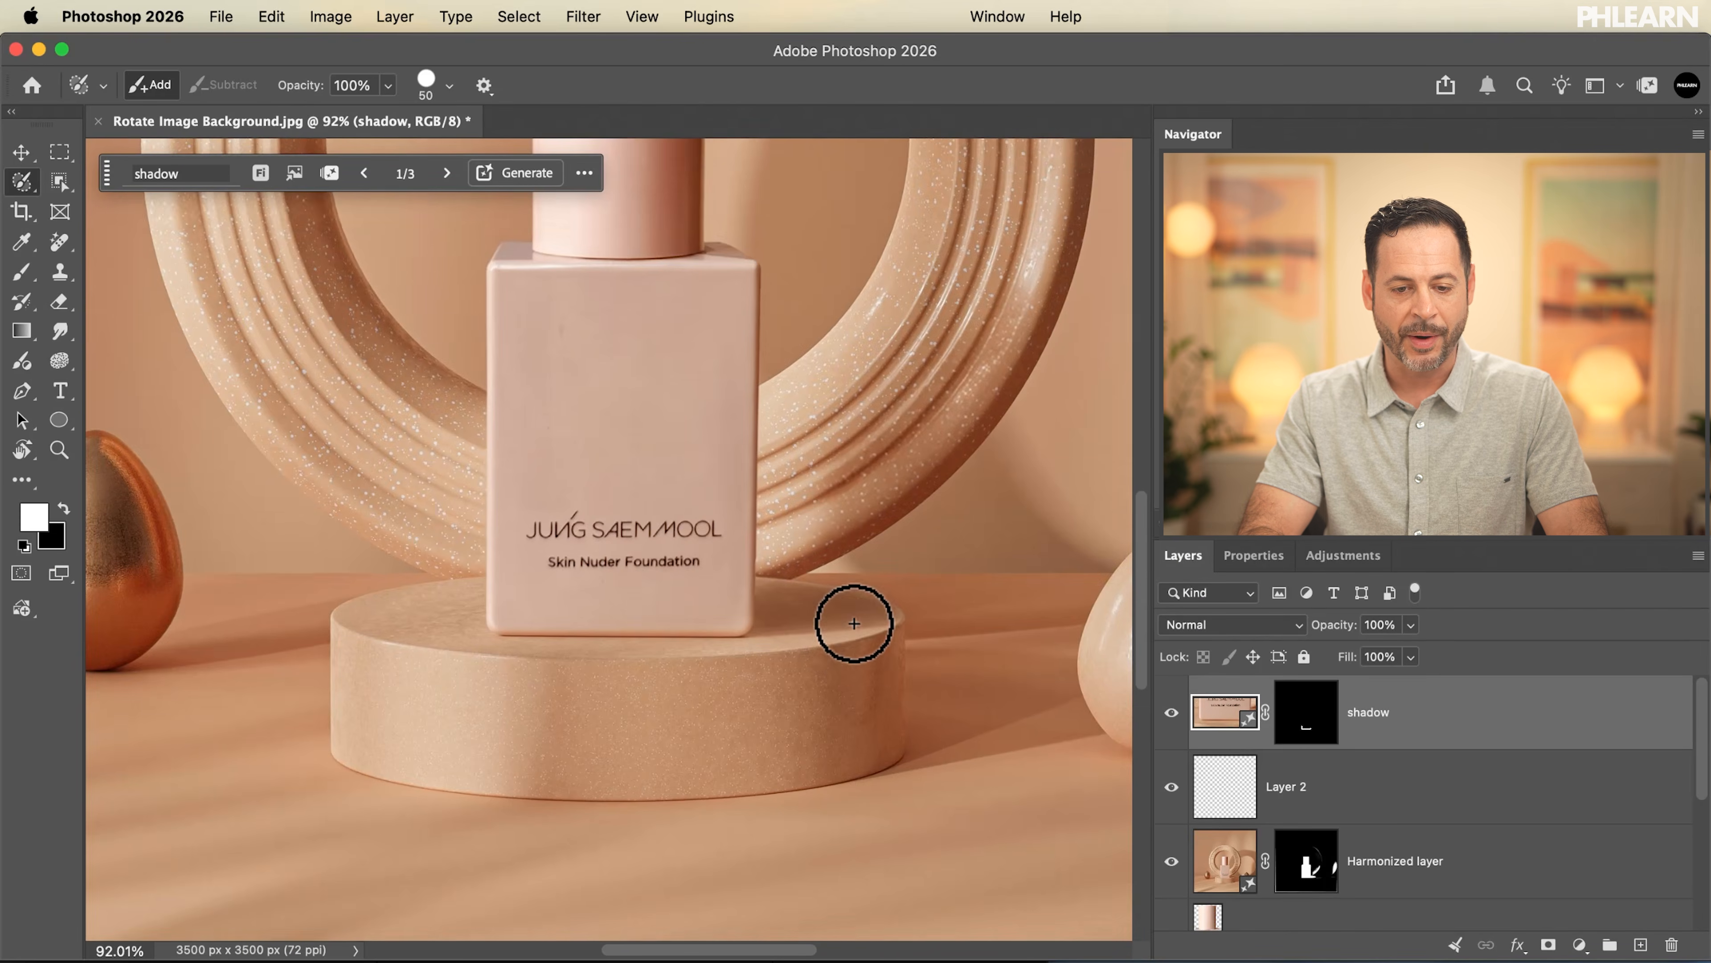
scroll(853, 623, up, 3)
scroll(853, 623, up, 3)
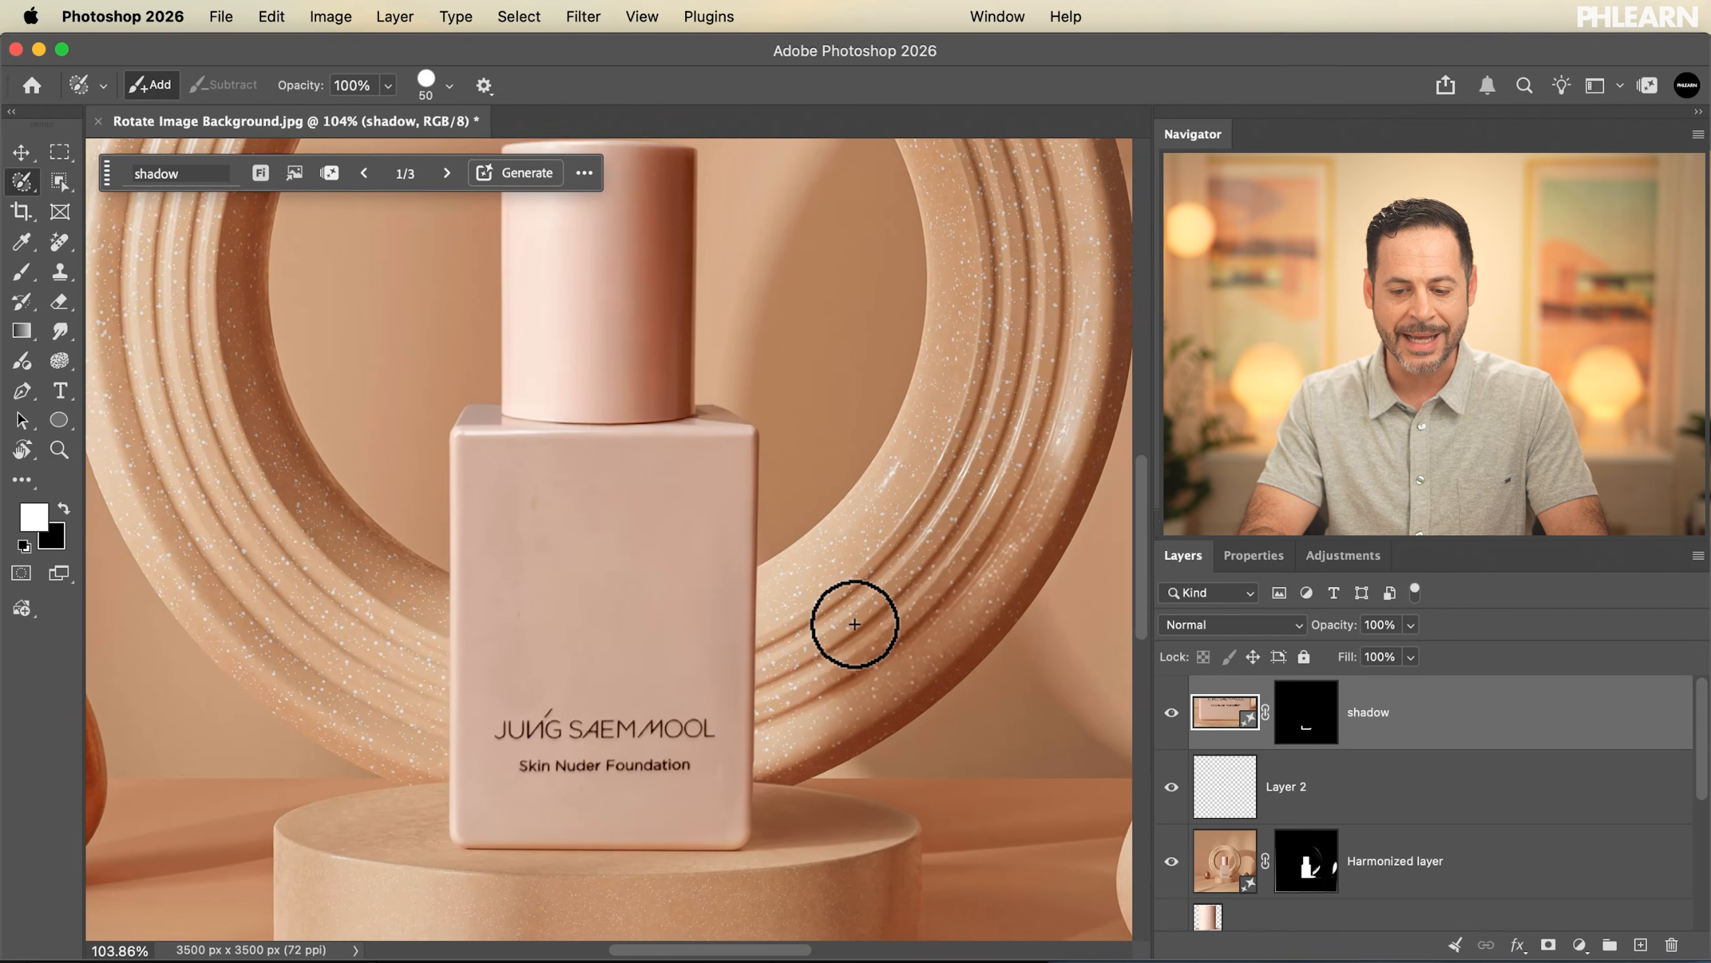
click(1418, 809)
key(Delete)
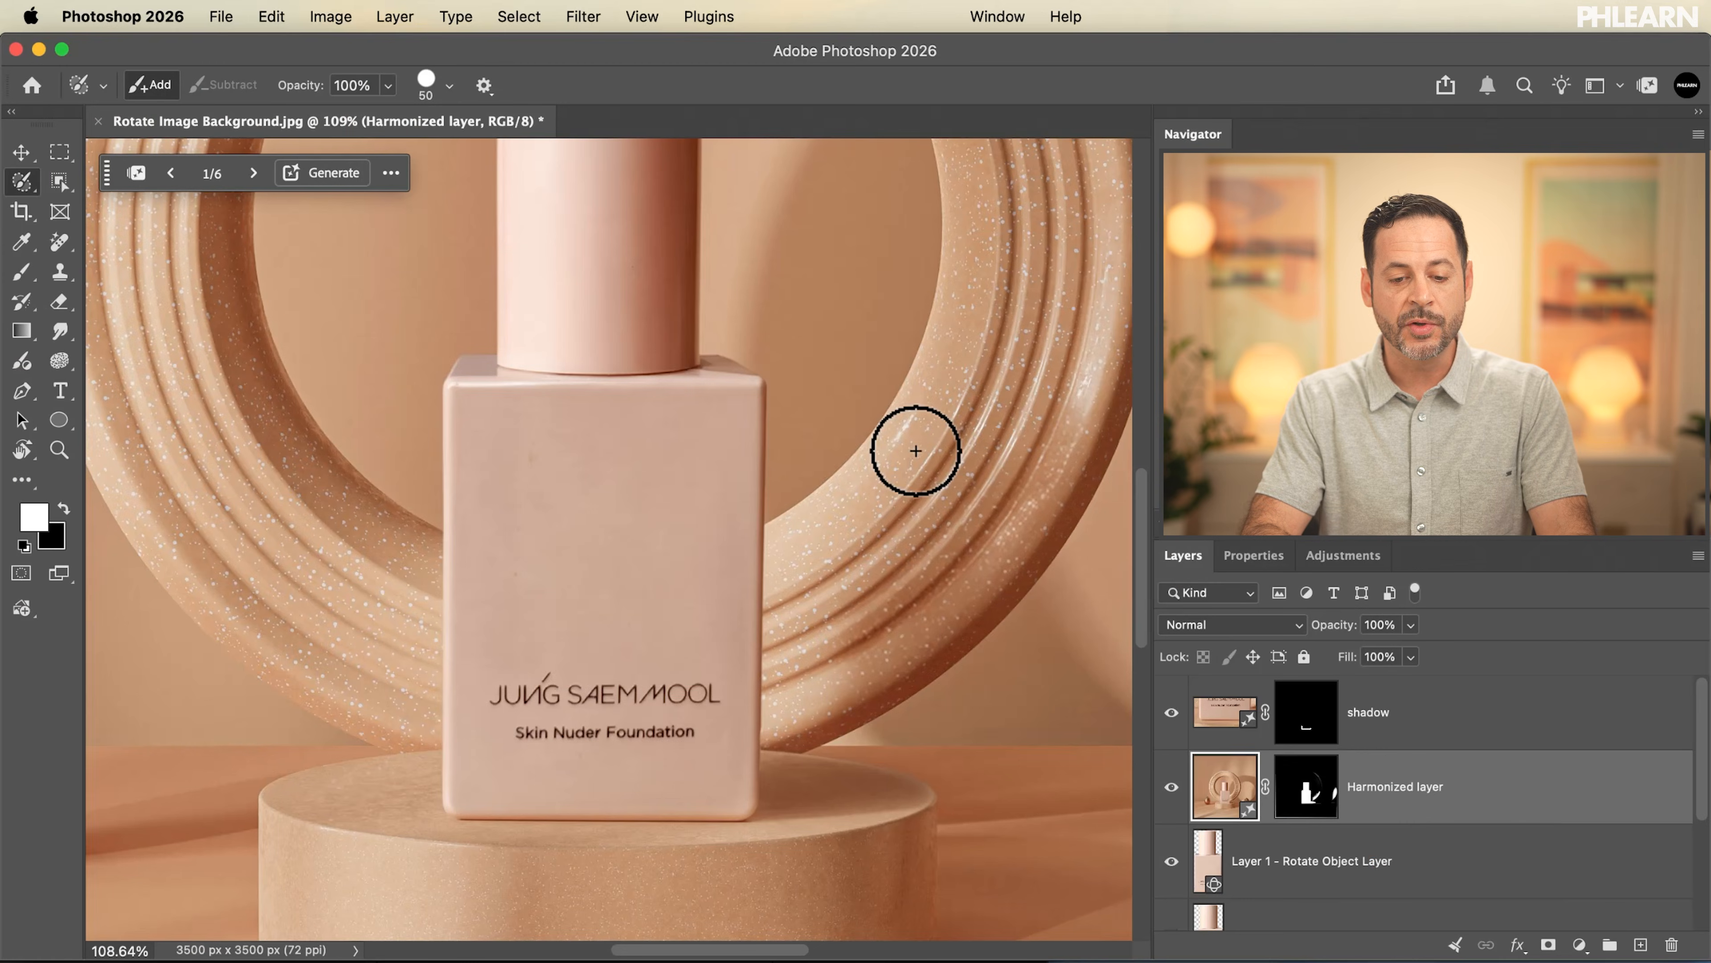
Make the Rotate Image Product layer visible above the Background layer
scroll(917, 448, down, 5)
scroll(917, 451, up, 1)
scroll(916, 452, left, 1)
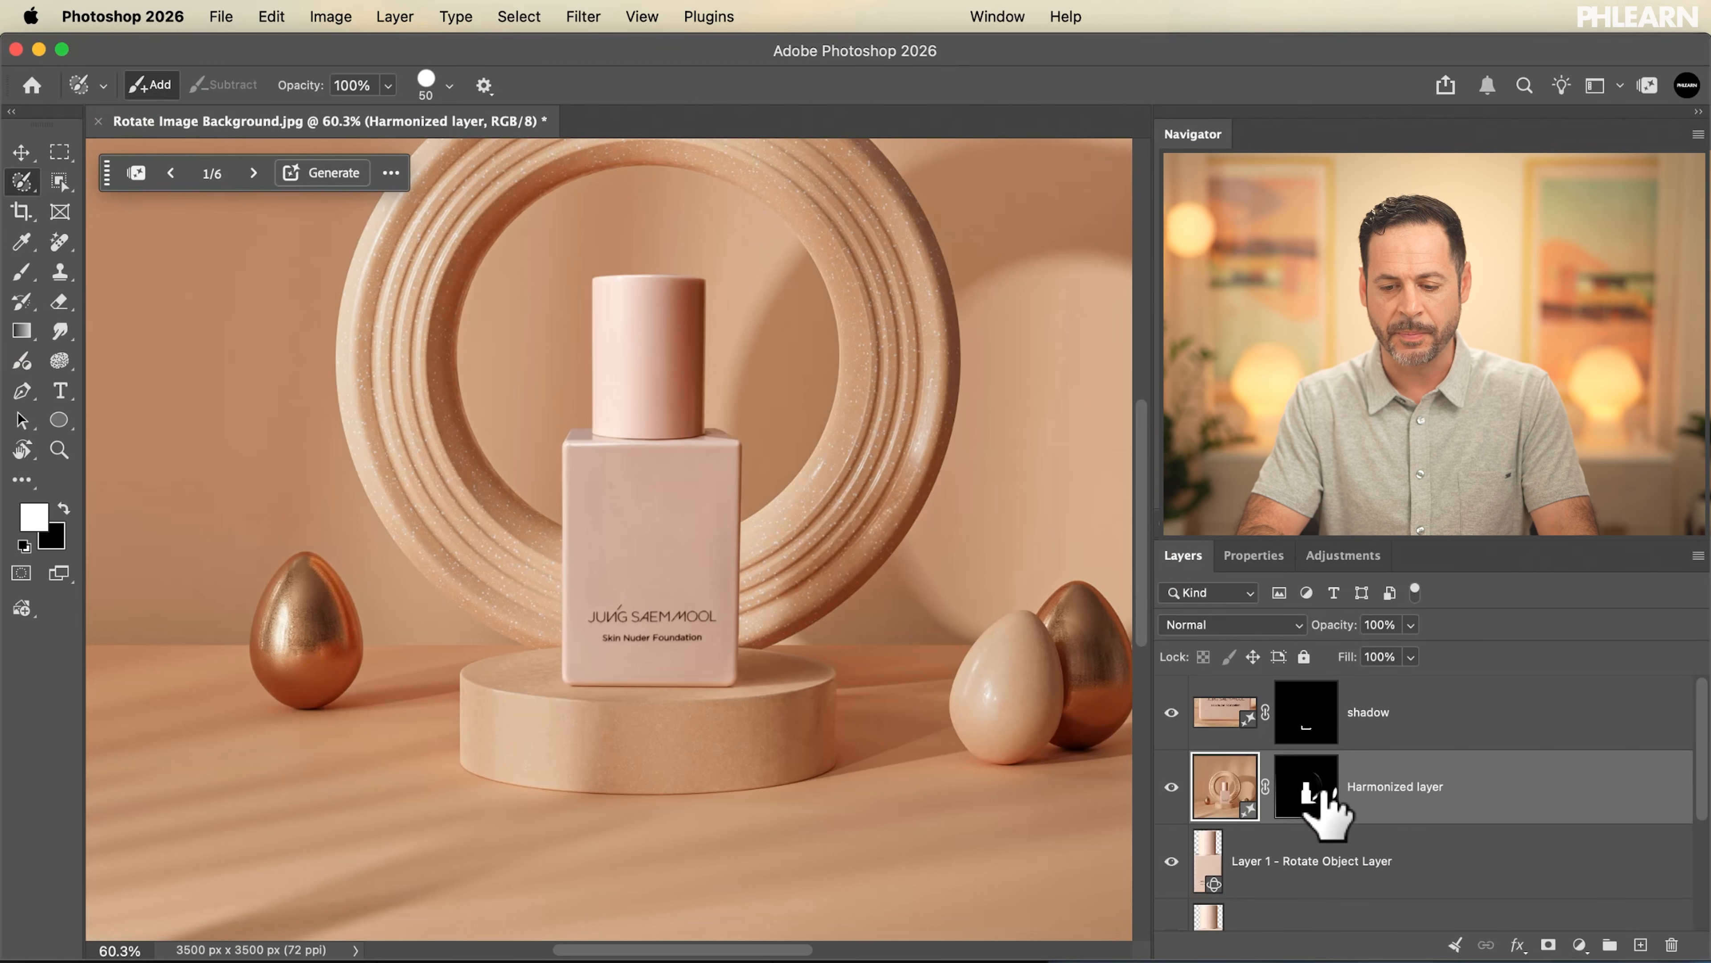
scroll(1322, 799, down, 3)
click(1171, 818)
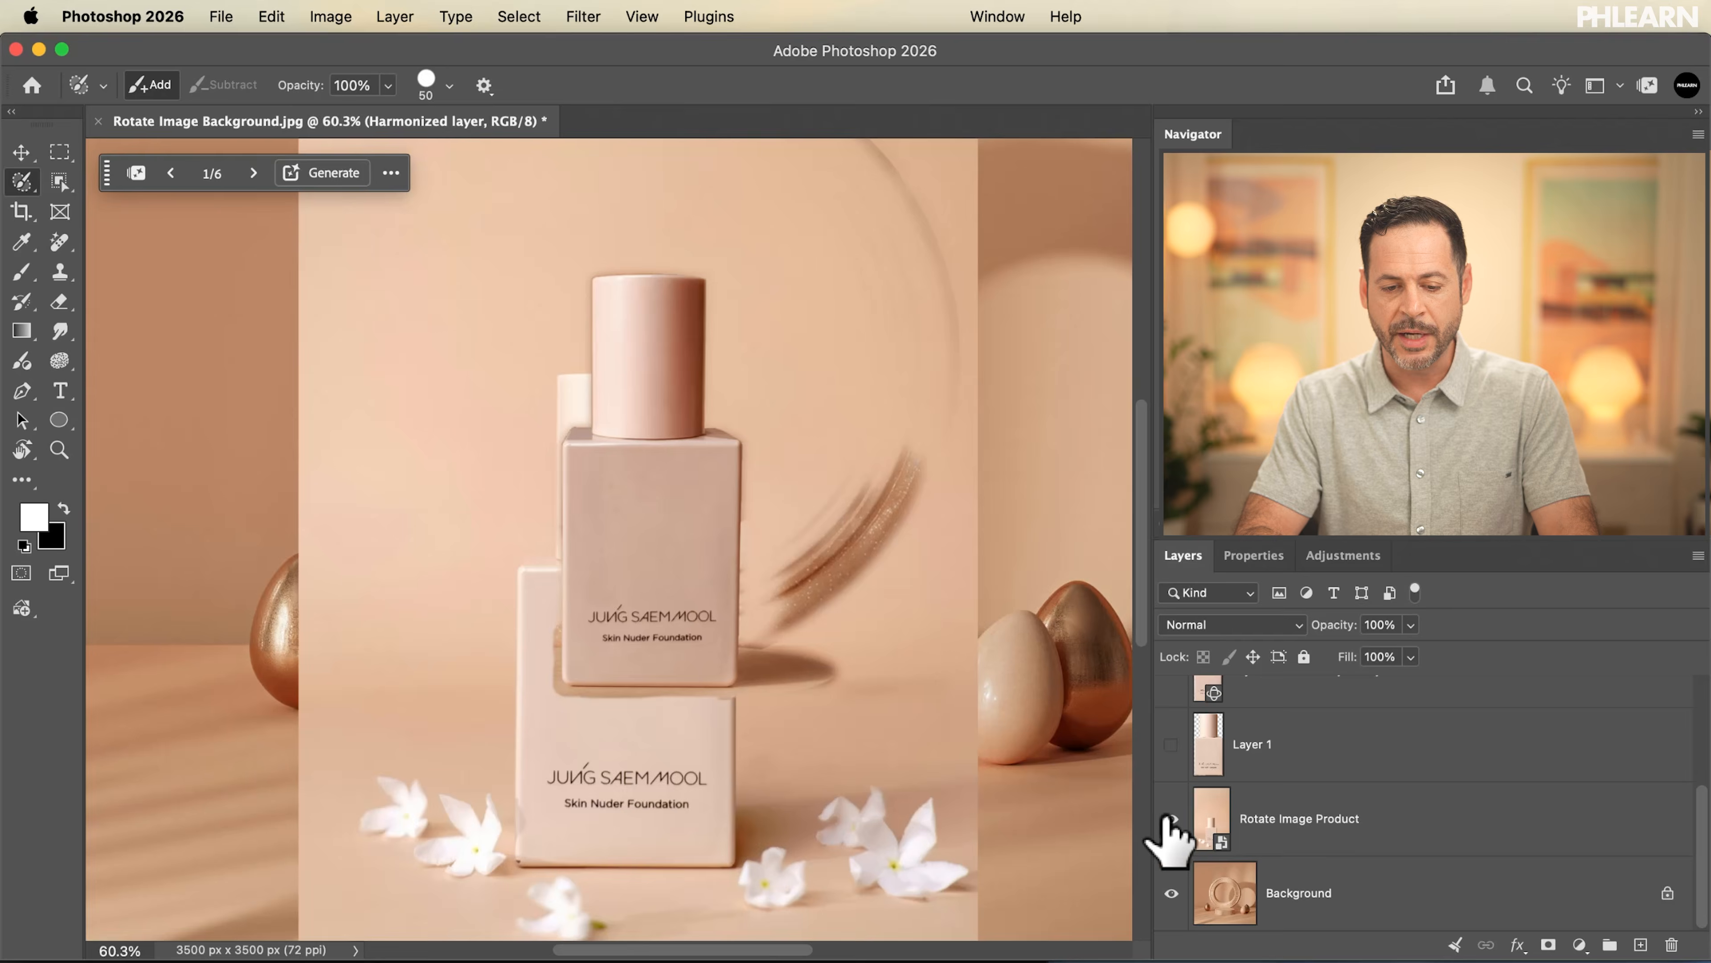
Bring the Rotate Image Product layer to the top of the layer stack and shift the photo slightly upward
click(1338, 840)
scroll(699, 612, down, 5)
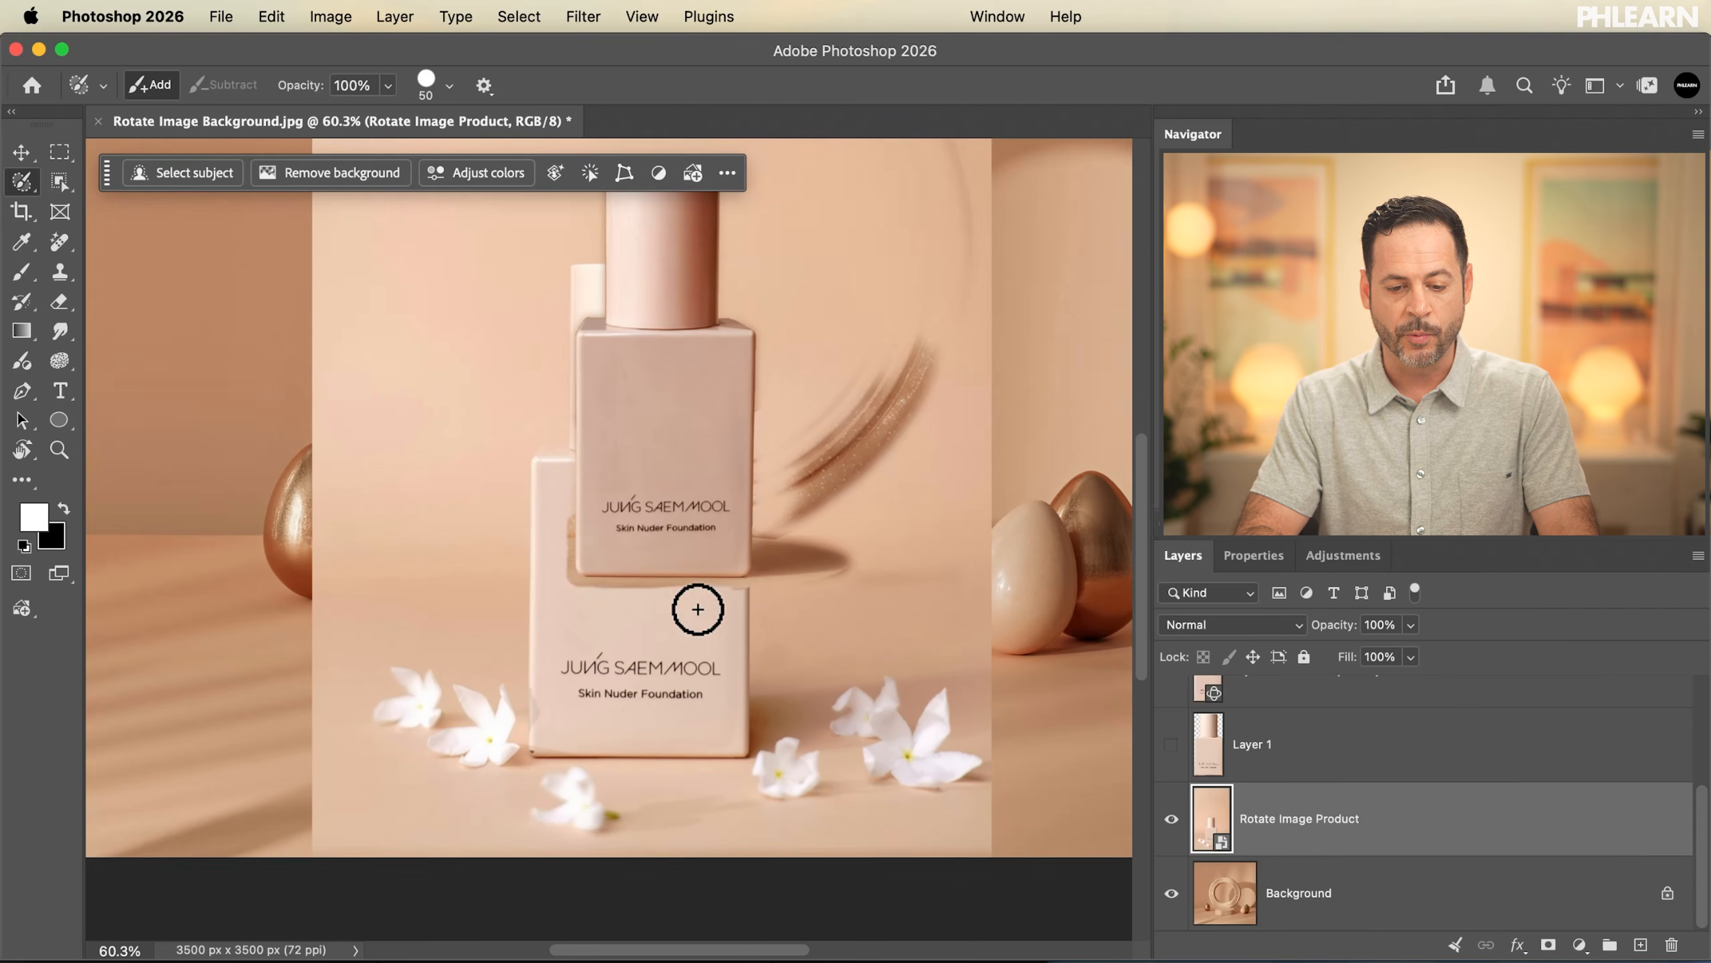
key(super+shift+bracketright)
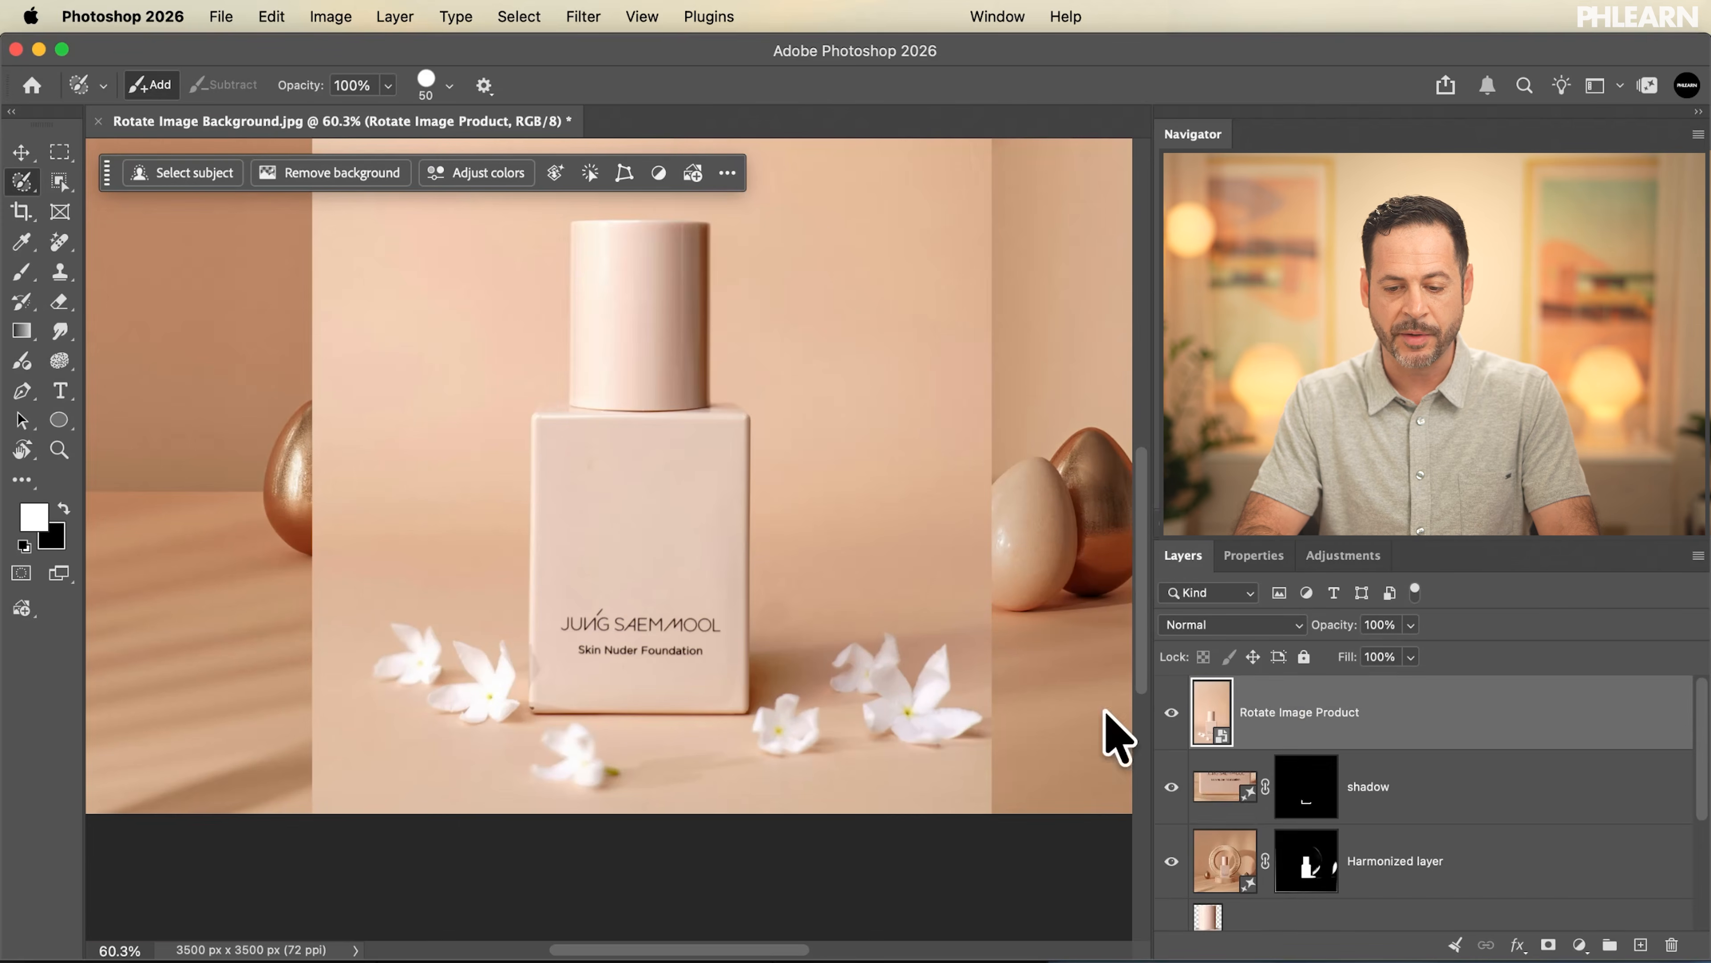
key(v)
mouse_move(714, 687)
mouse_down()
mouse_move(748, 623)
mouse_move(728, 600)
mouse_up()
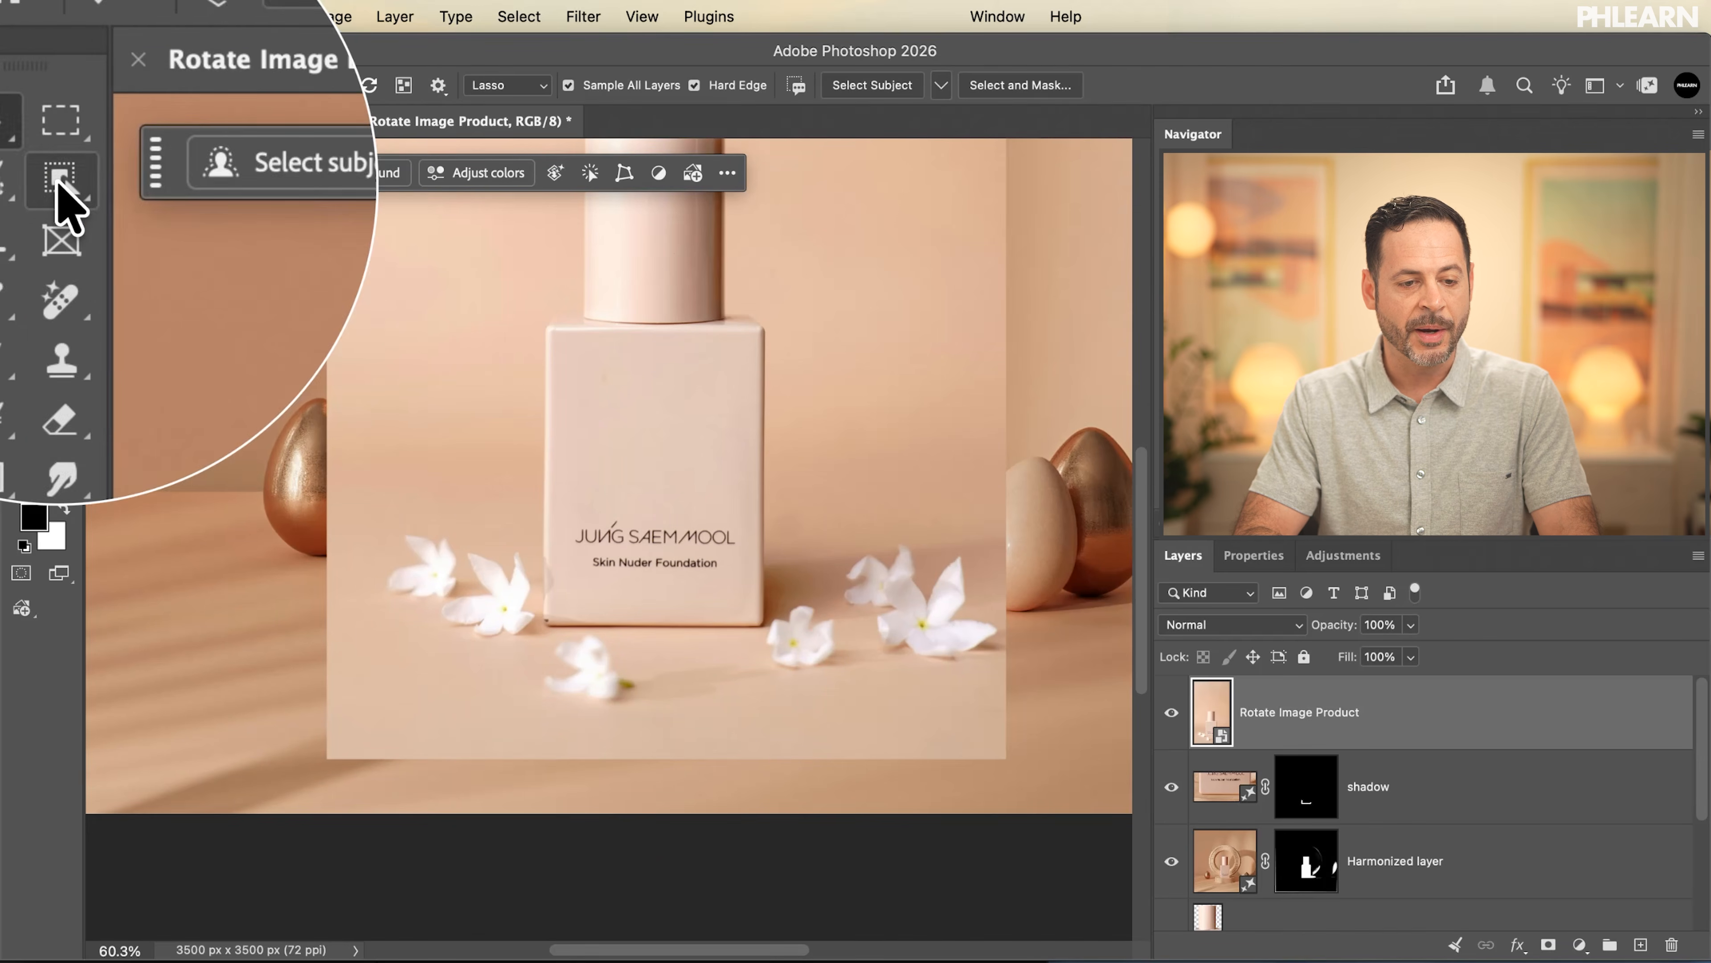
Select the three white flowers to the left and front of the bottle with the Object Selection tool
right_click(59, 182)
click(128, 182)
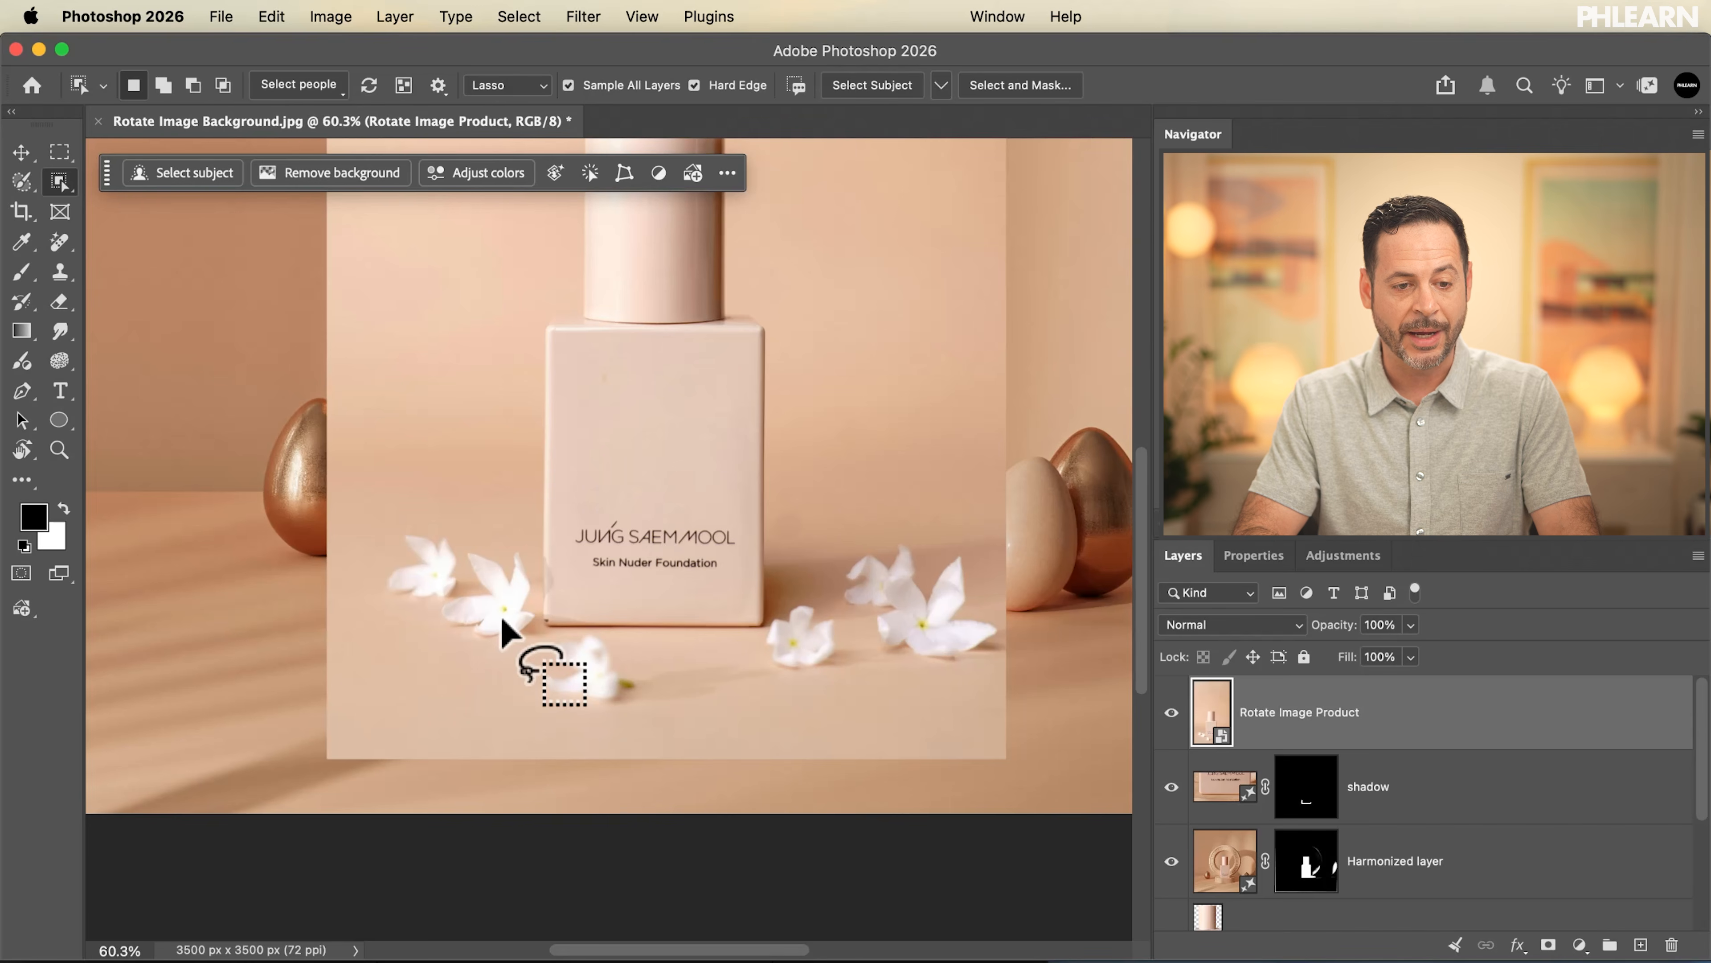
drag(464, 558, 482, 579)
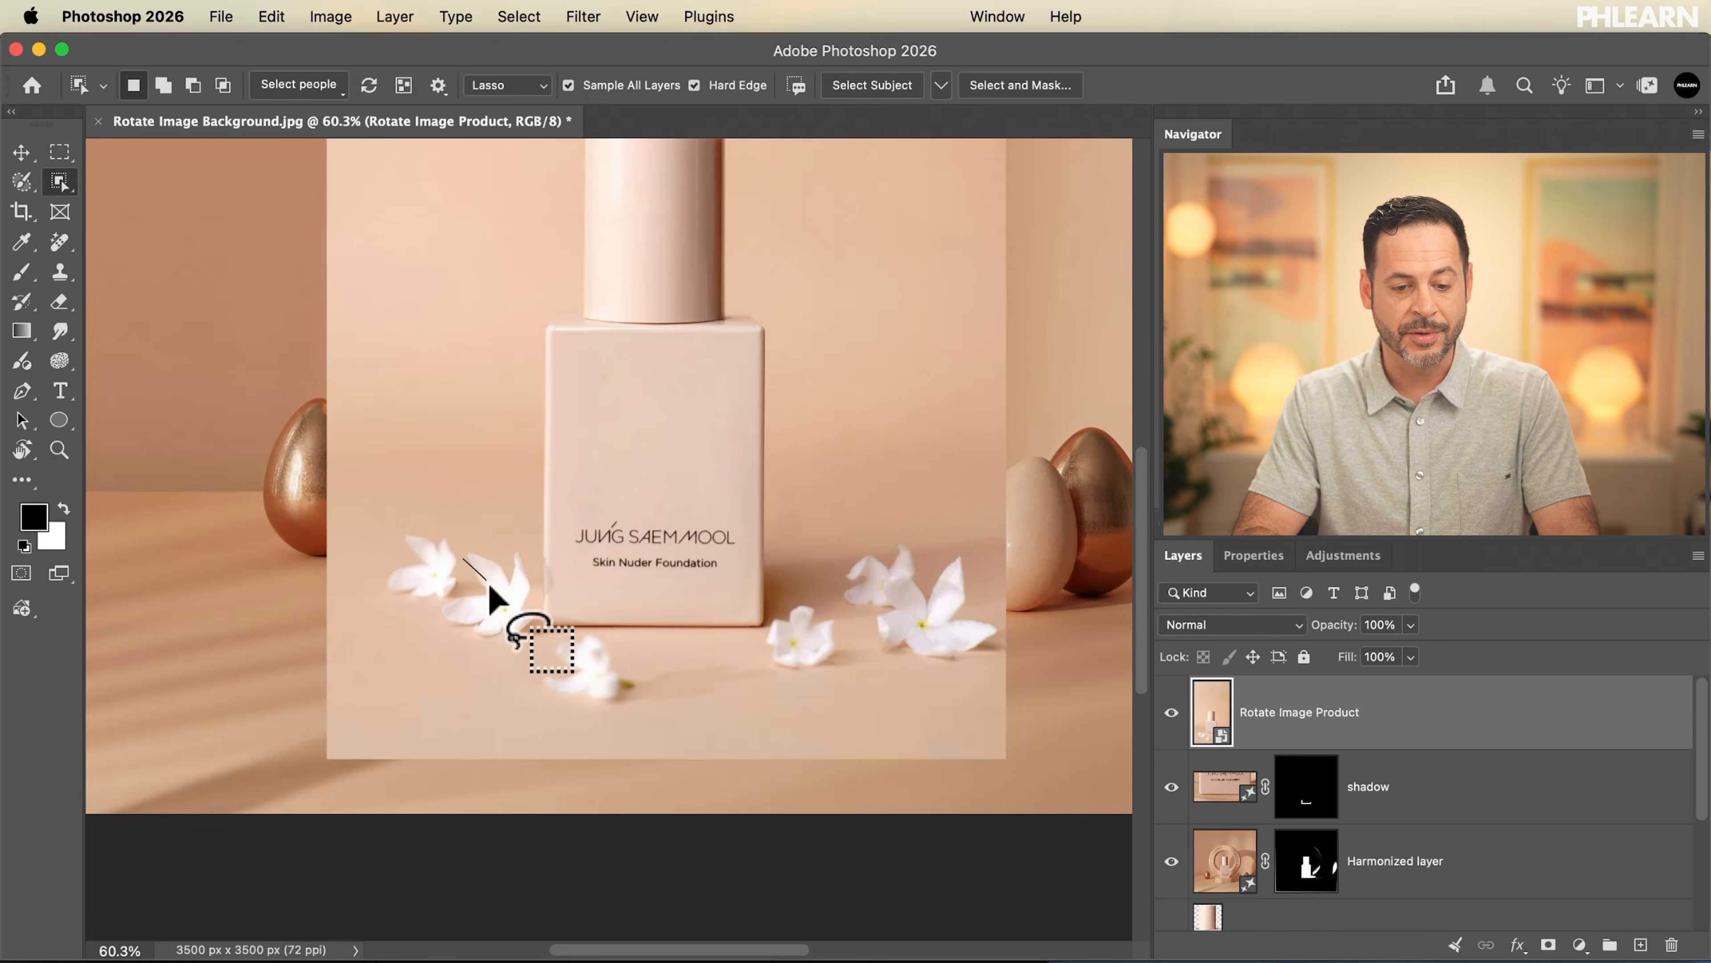
drag(517, 642, 516, 639)
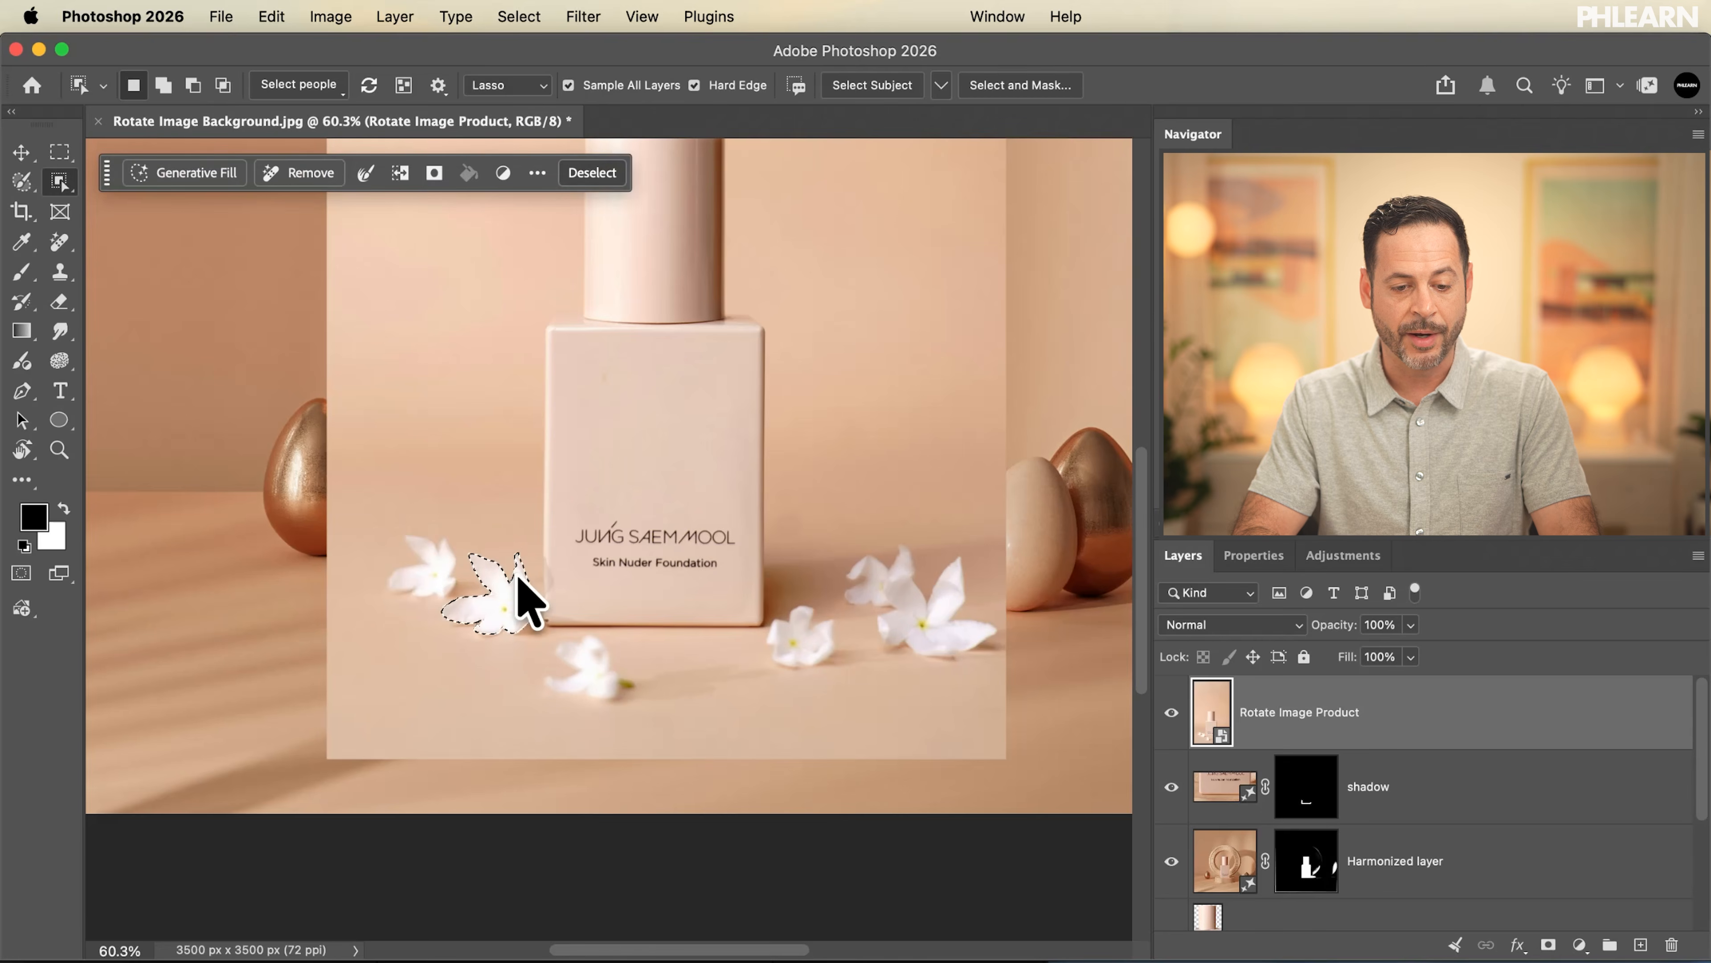
click(441, 573)
click(588, 664)
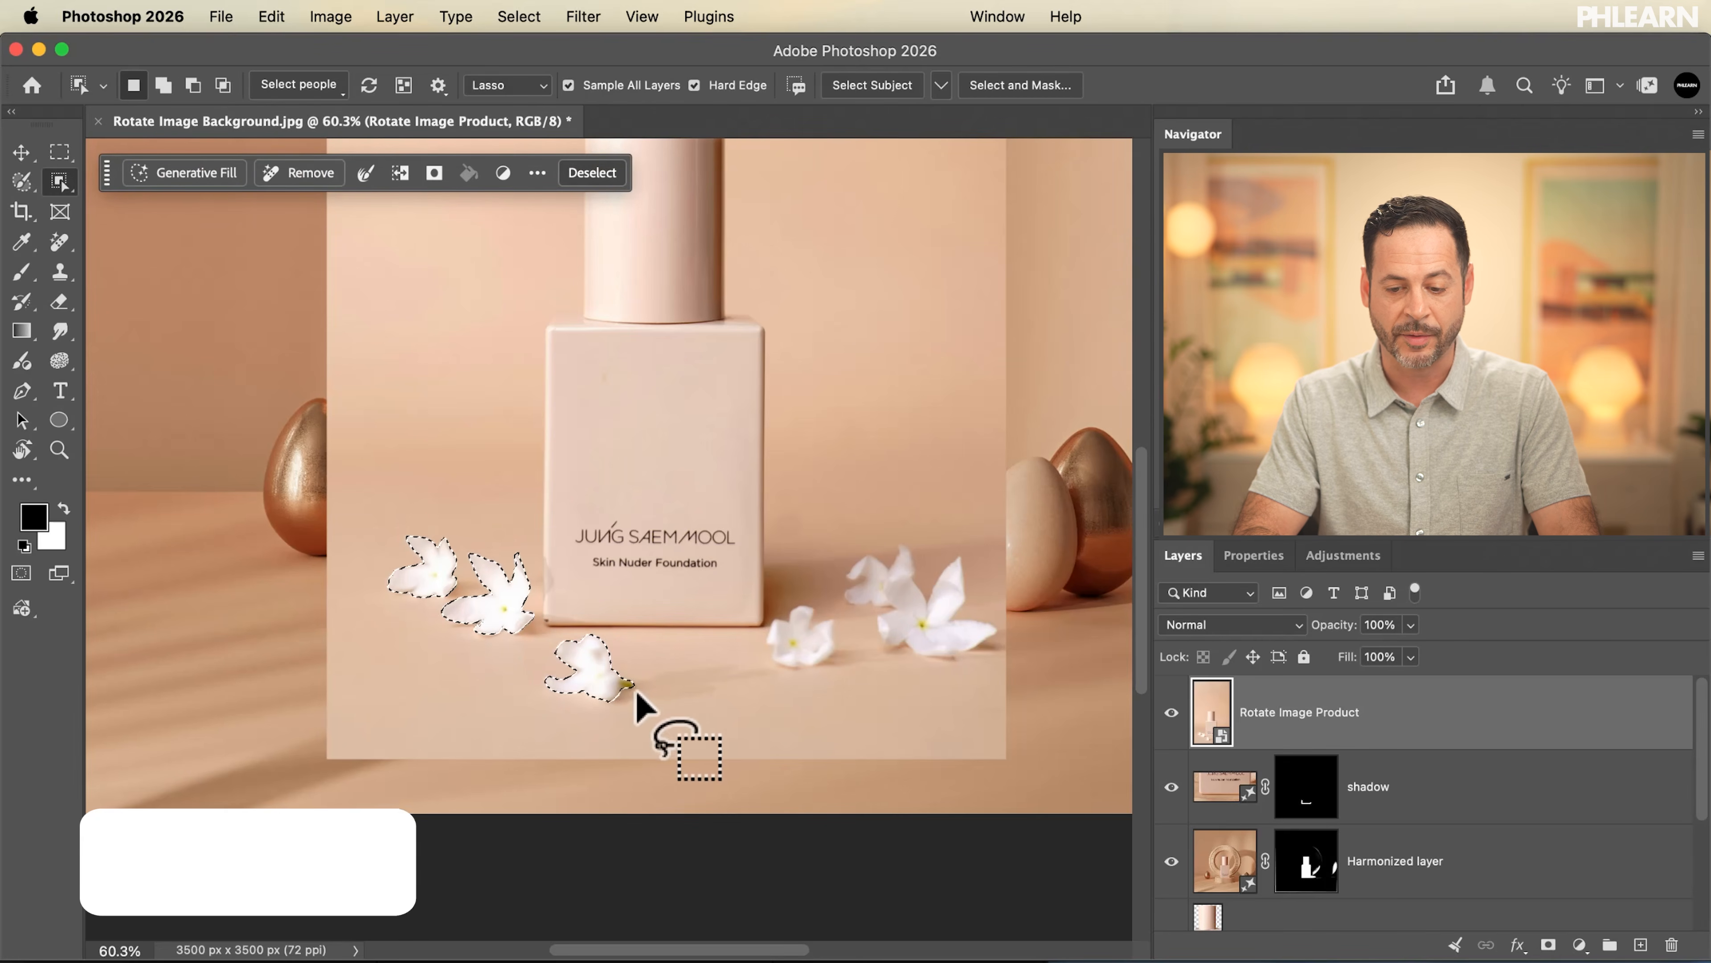
Copy the three selected flowers to a new layer and move them left toward the copper egg
key(super+j)
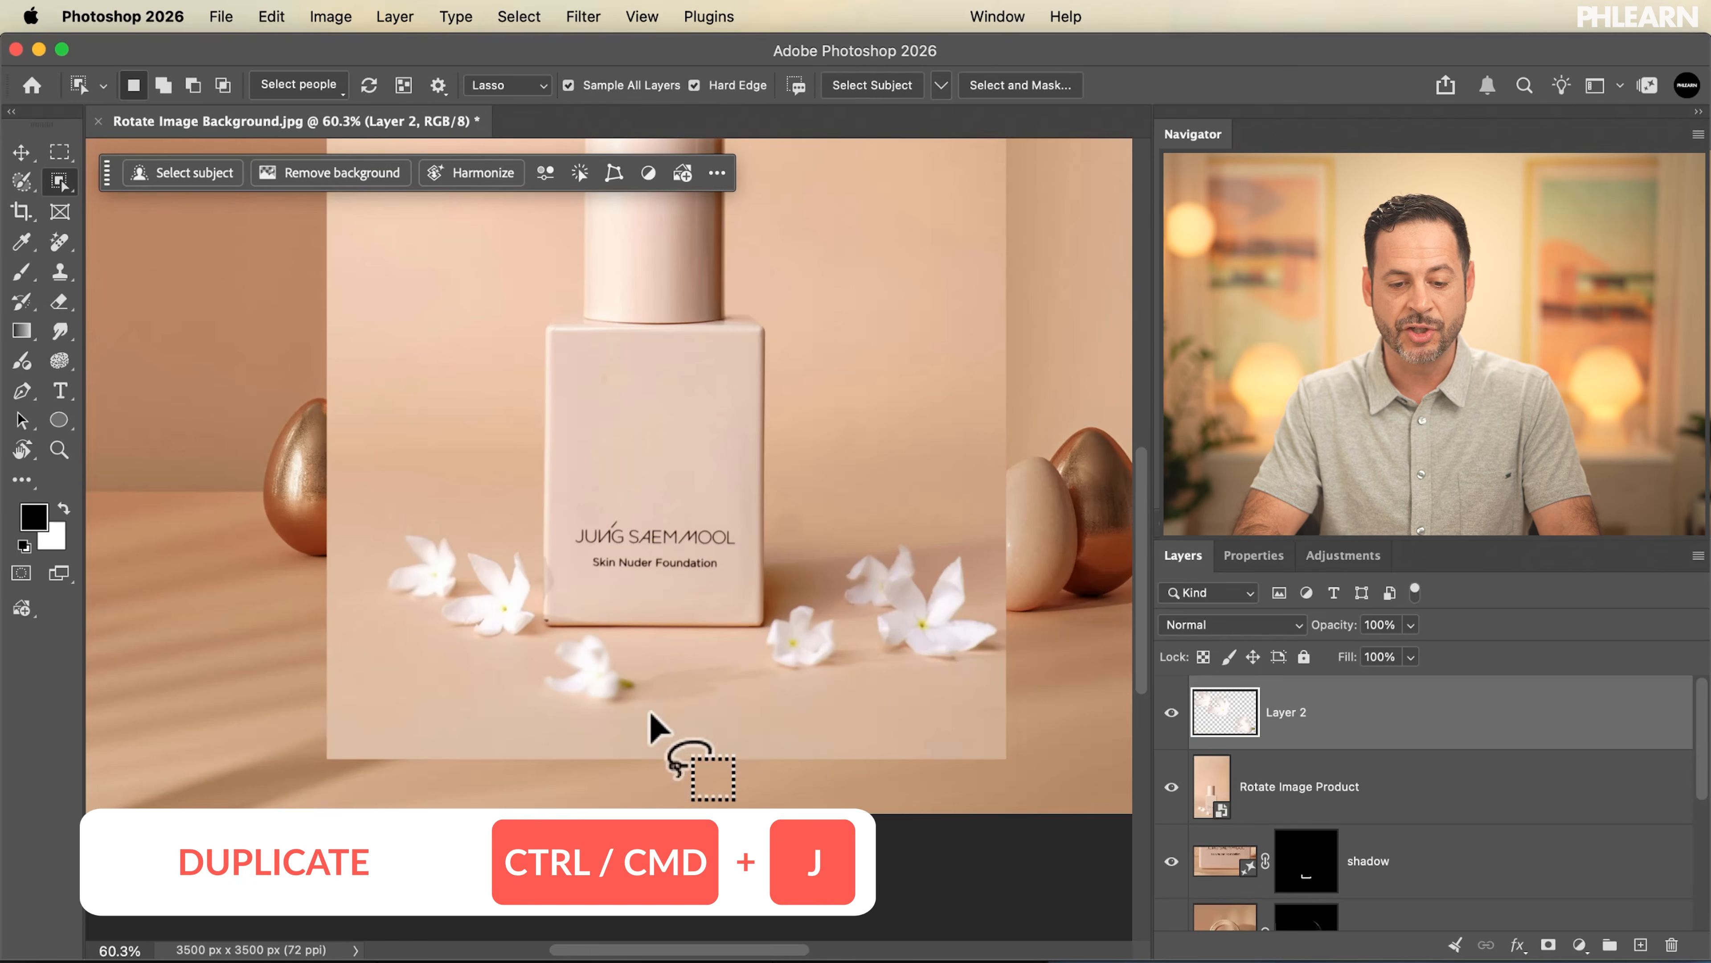
key(v)
drag(687, 650, 481, 664)
Select the flowers to the right of the bottle on the Rotate Image Product layer and copy them to a new layer
click(1280, 802)
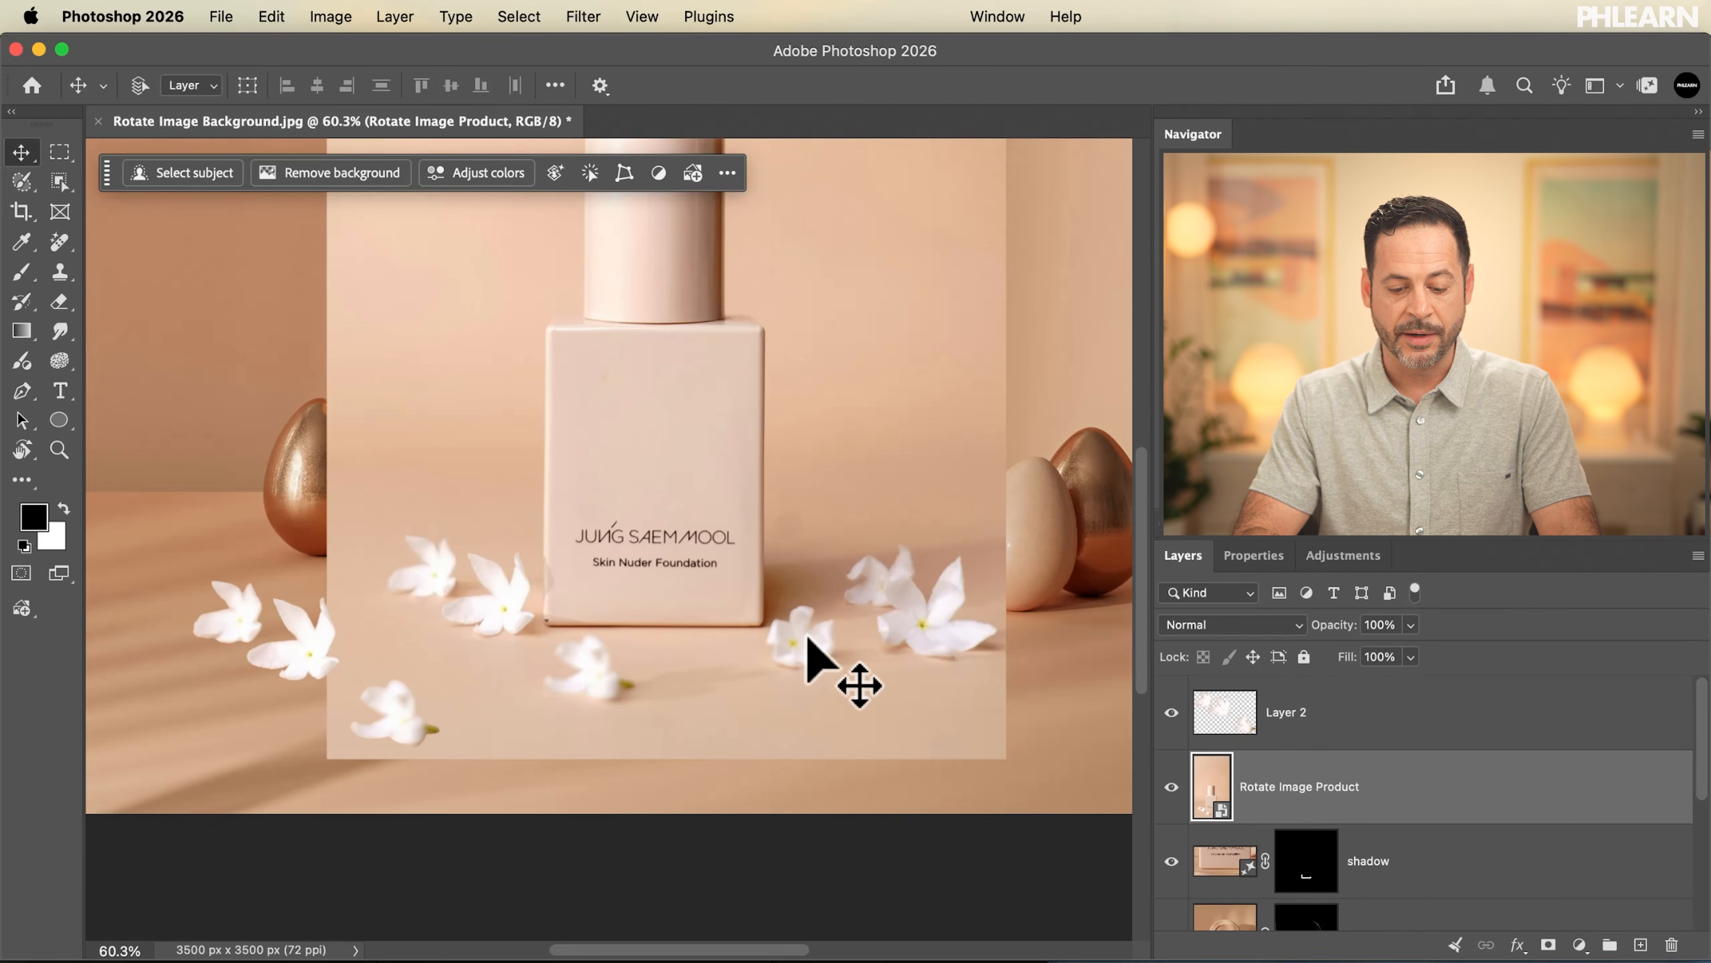
click(59, 181)
right_click(59, 183)
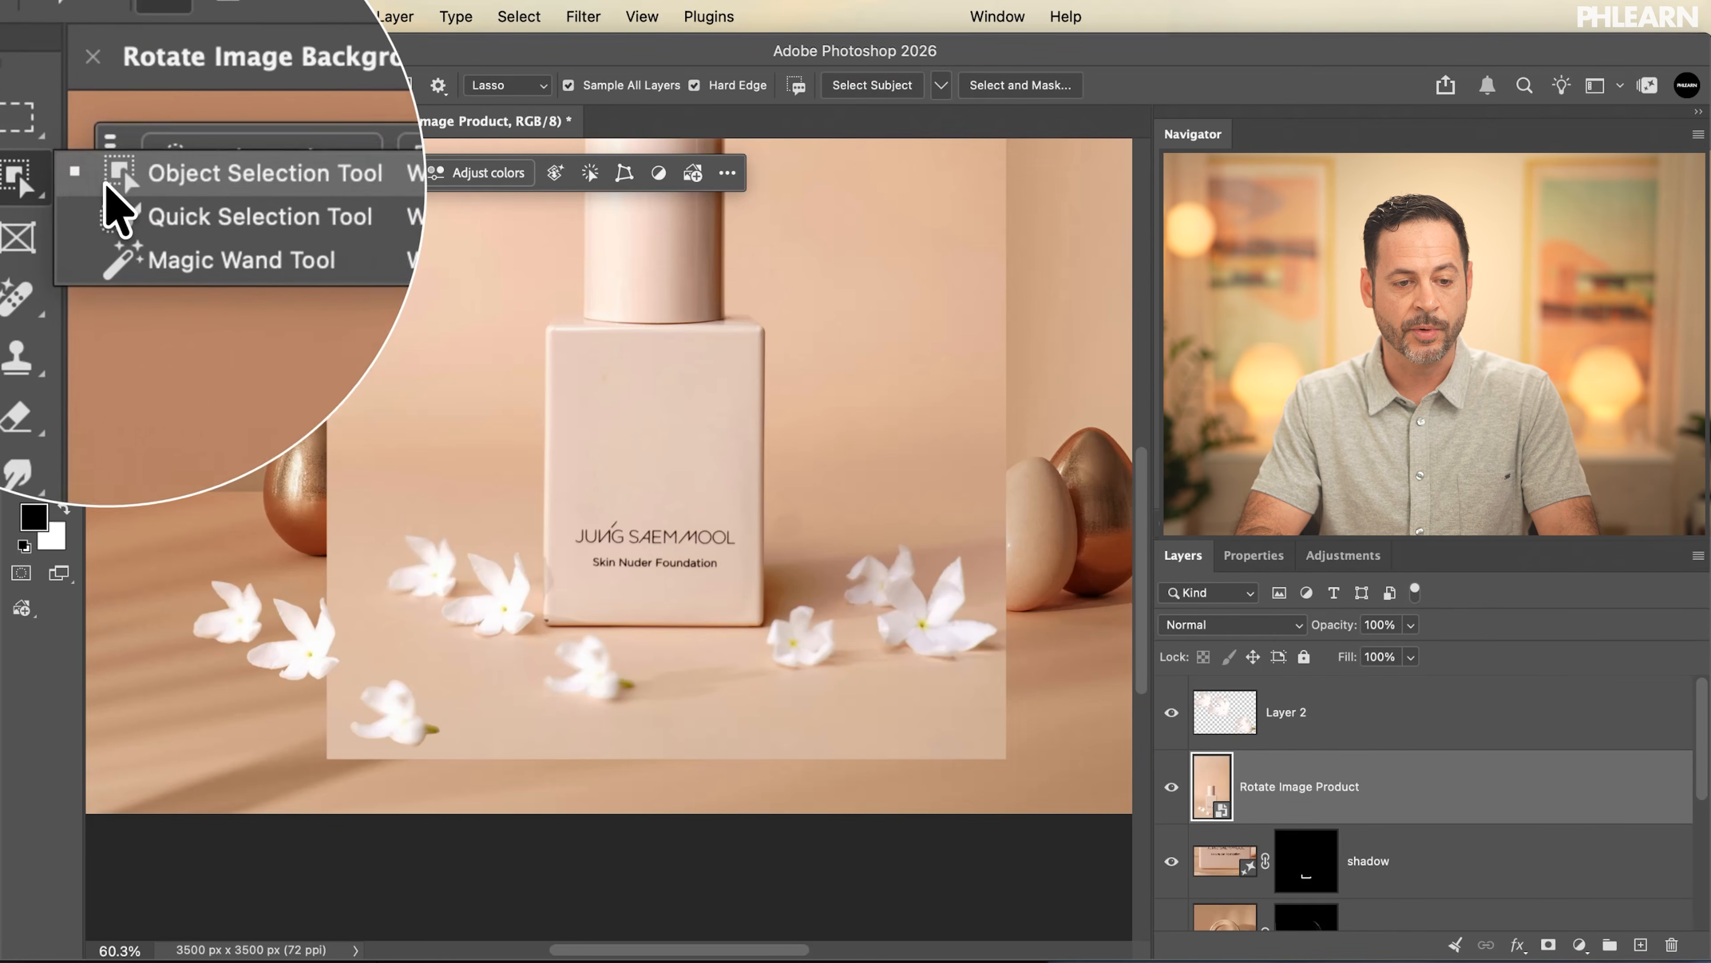
click(106, 184)
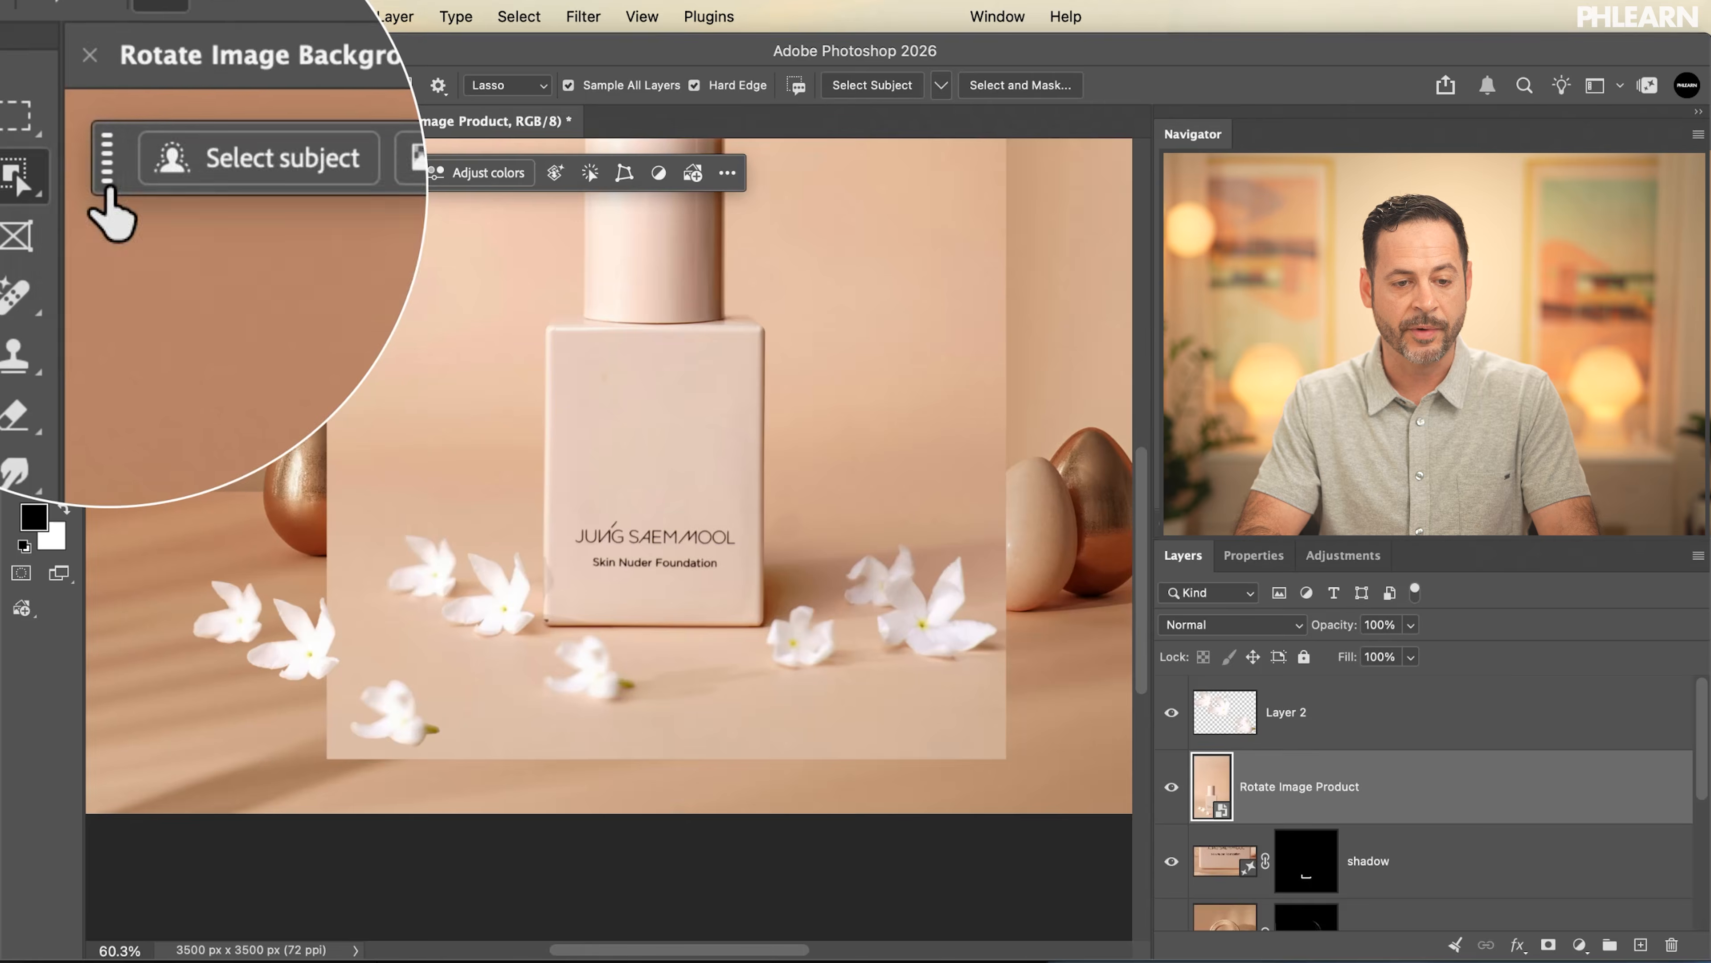
click(812, 661)
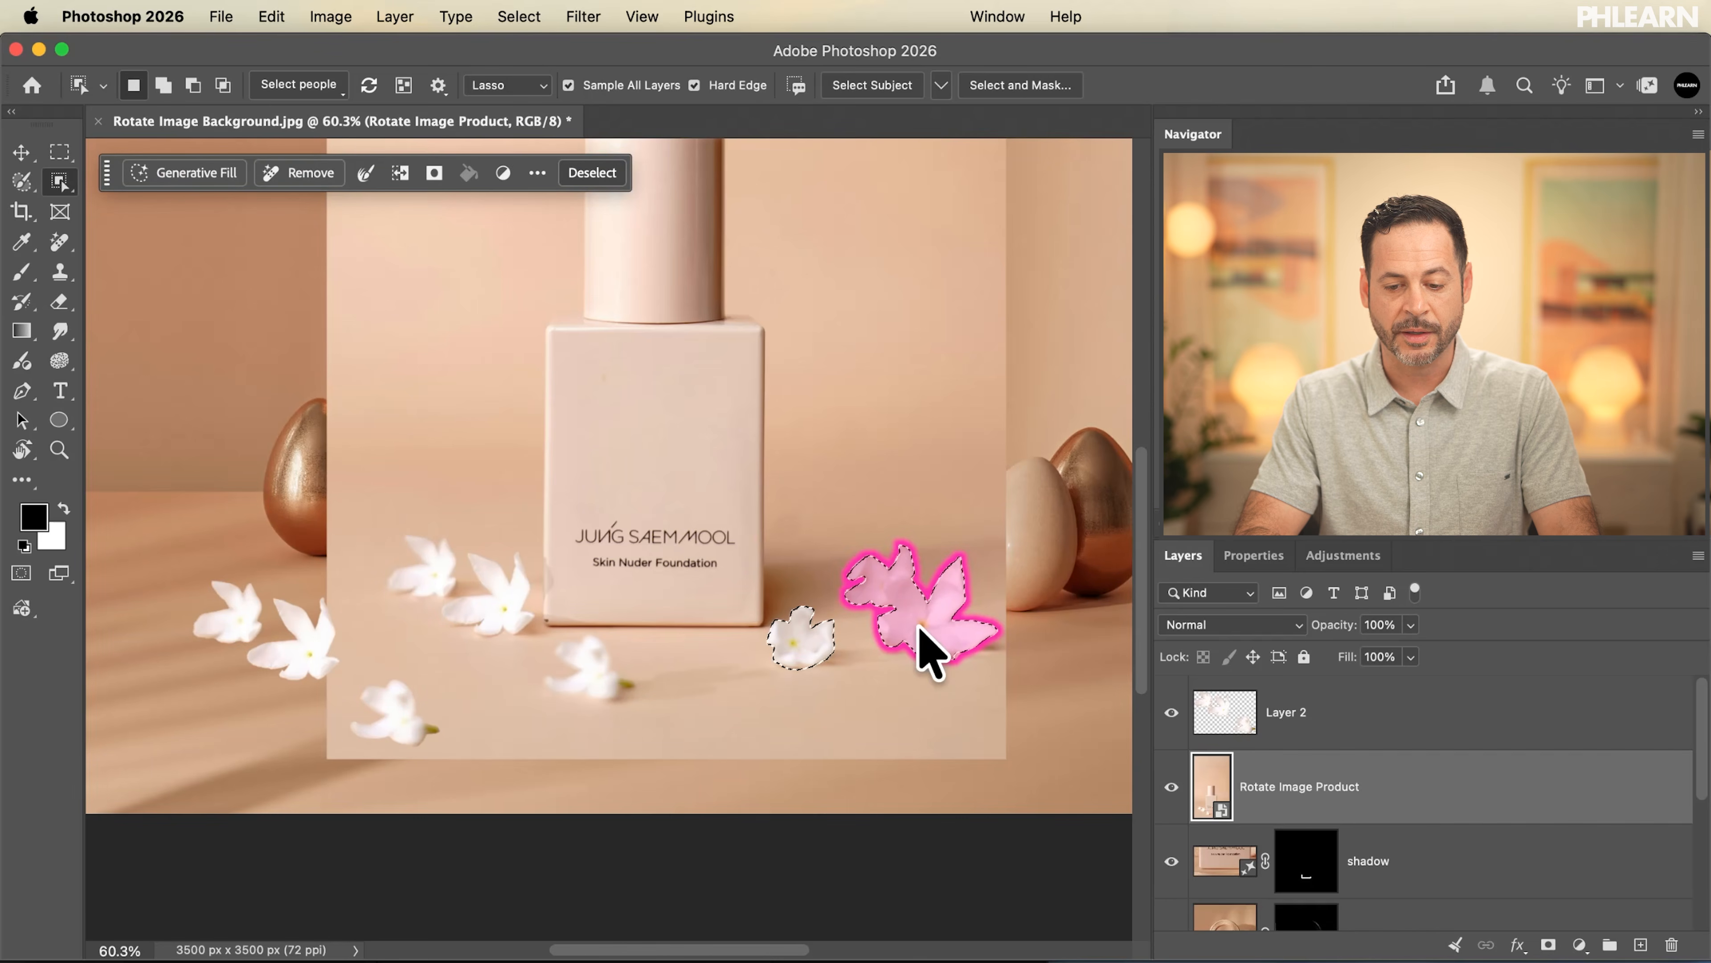
key(super+j)
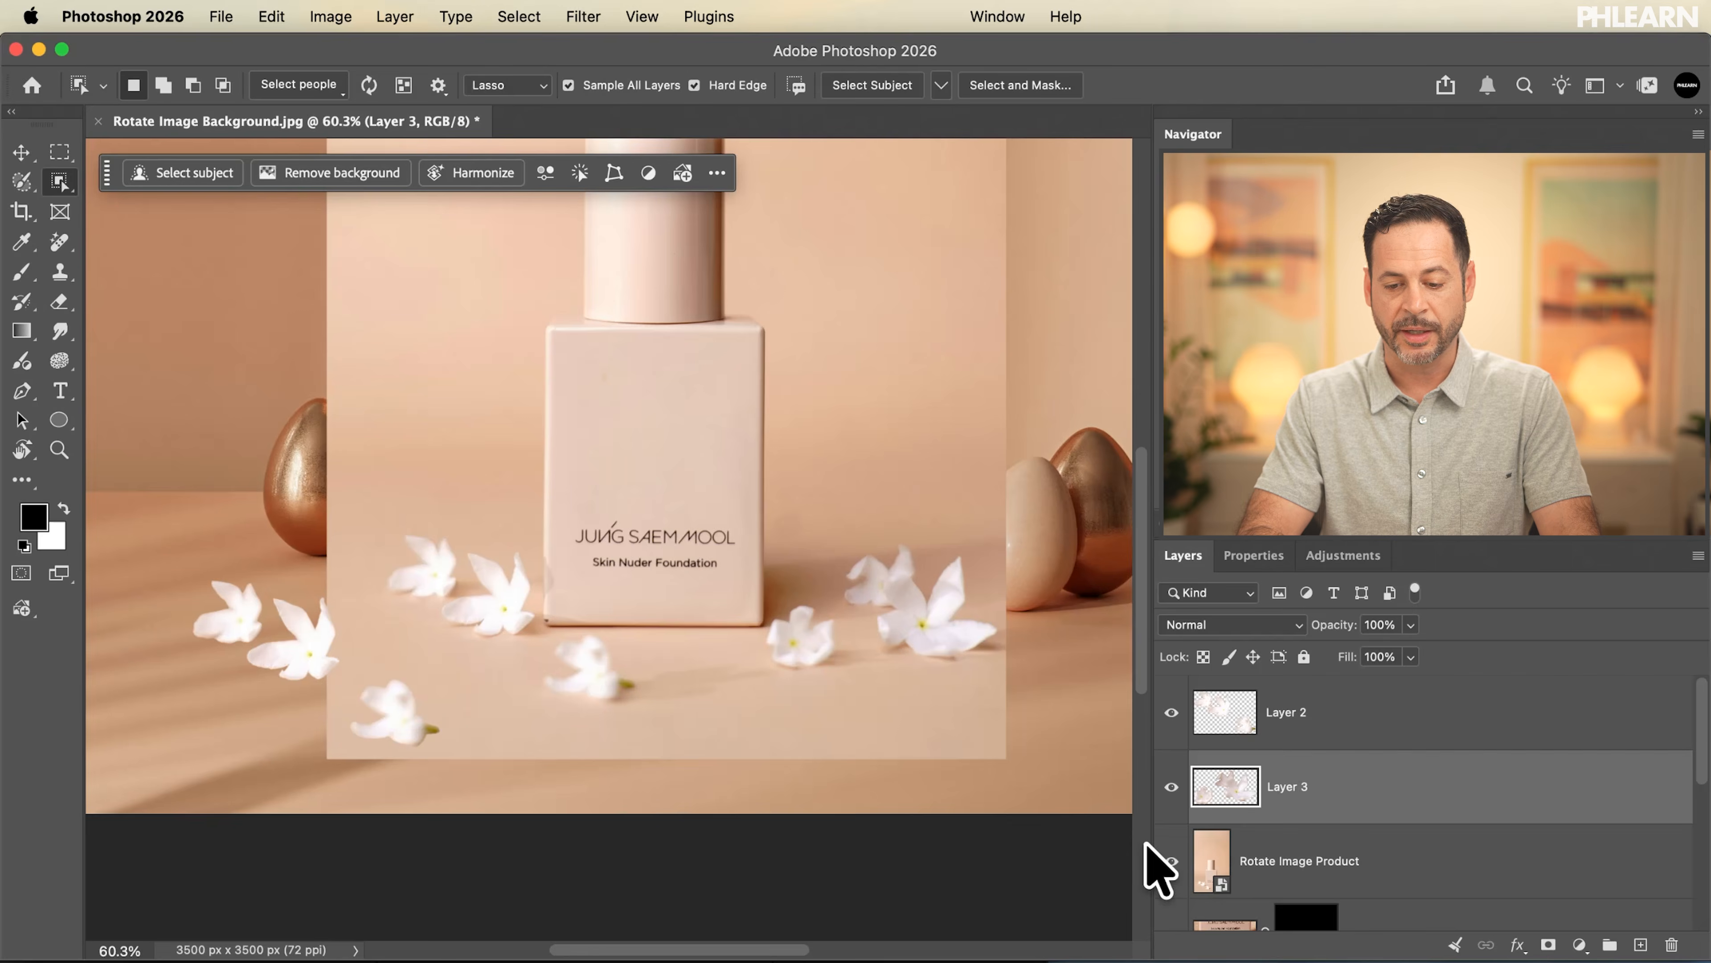
Hide the Rotate Image Product layer and position both flower layers on the floor on either side of the podium
click(1173, 861)
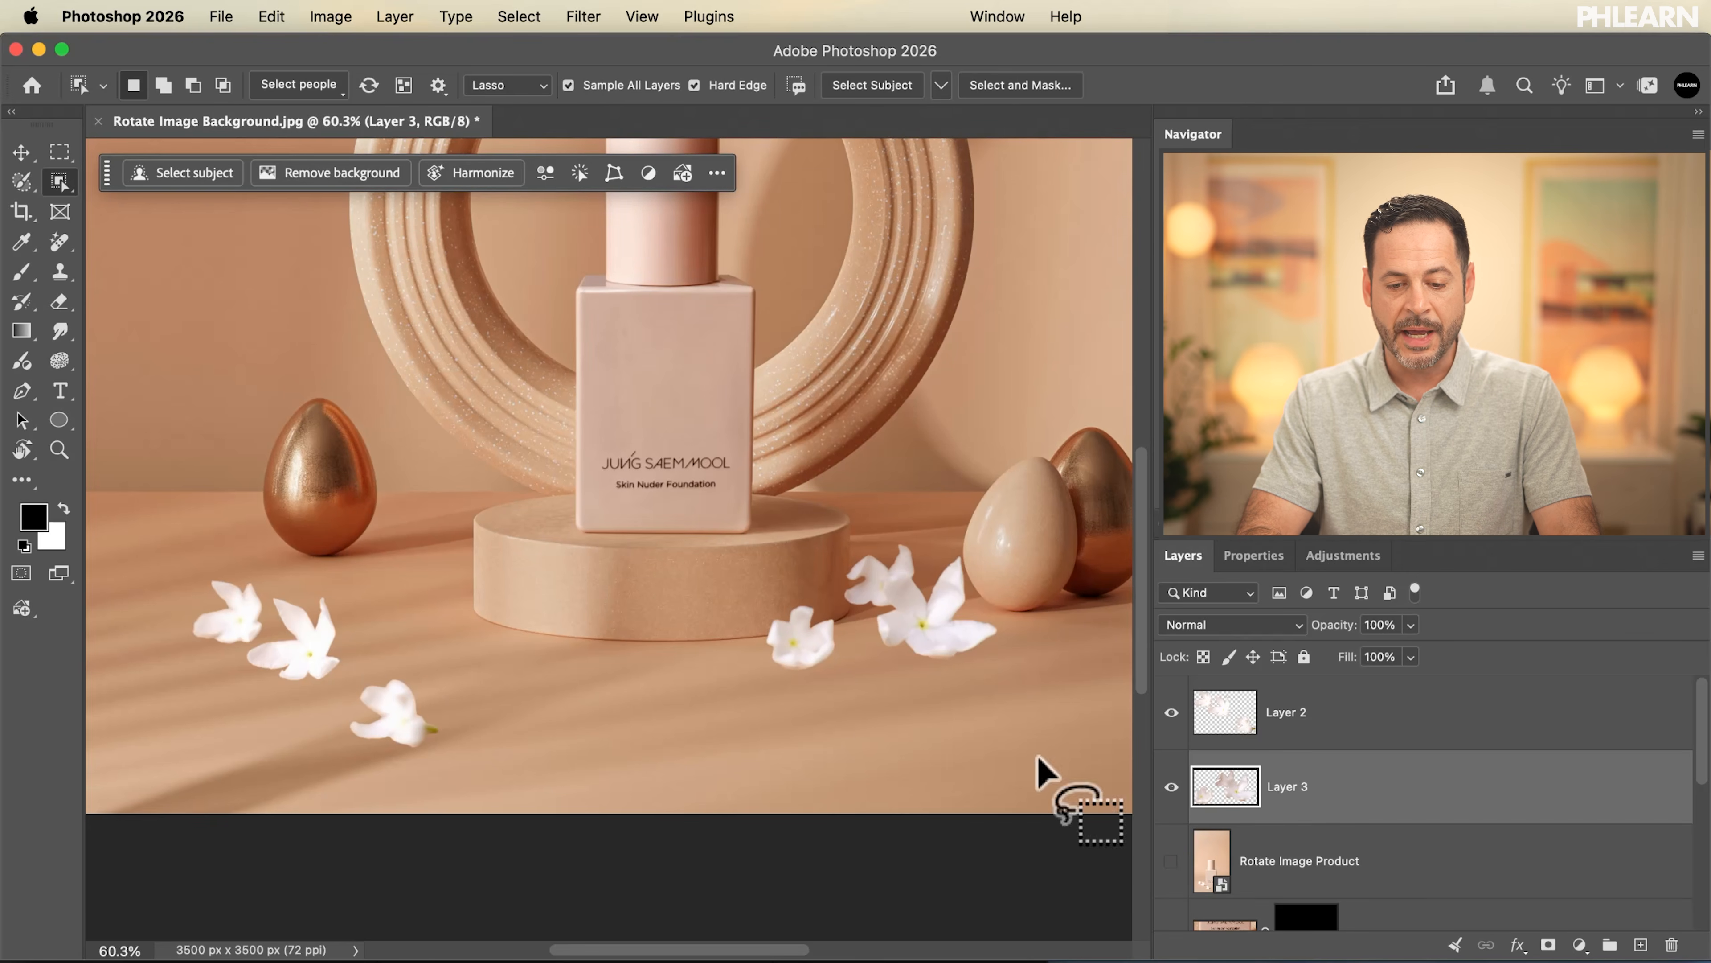
key(v)
mouse_move(657, 795)
mouse_down()
mouse_move(764, 749)
mouse_move(622, 792)
mouse_move(640, 798)
mouse_up()
click(1304, 715)
drag(492, 779, 616, 736)
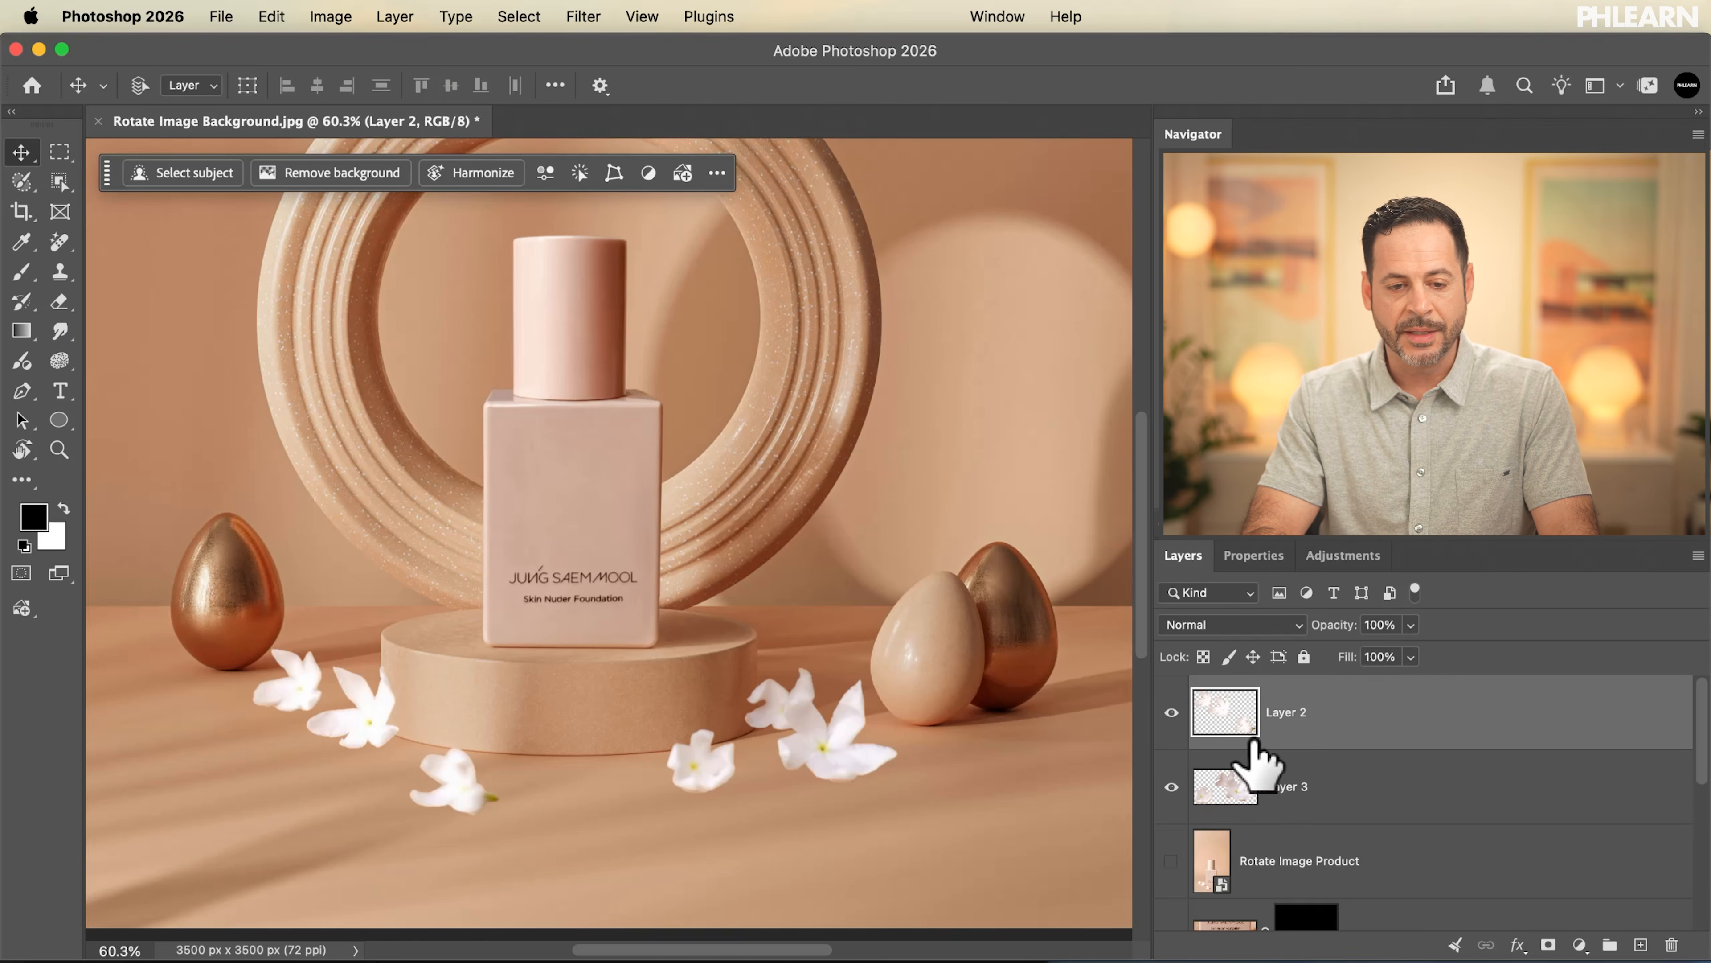
Harmonize the left flower layer with the scene, compare its three variations and keep the second one
click(461, 173)
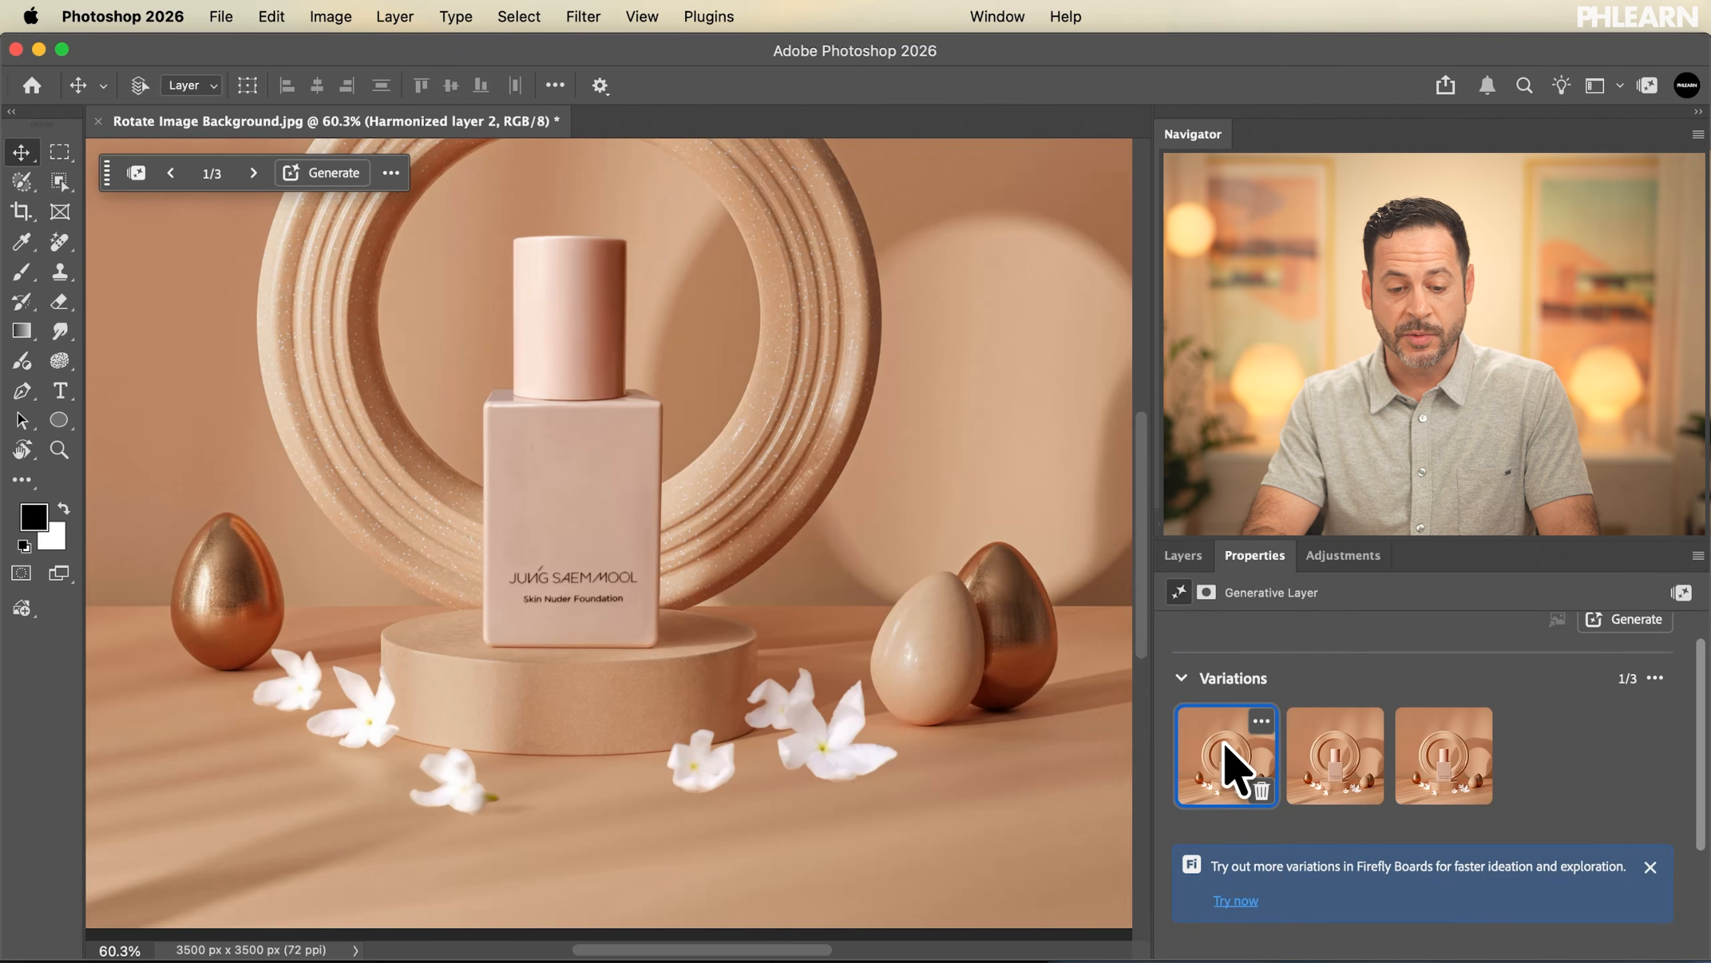
click(1336, 755)
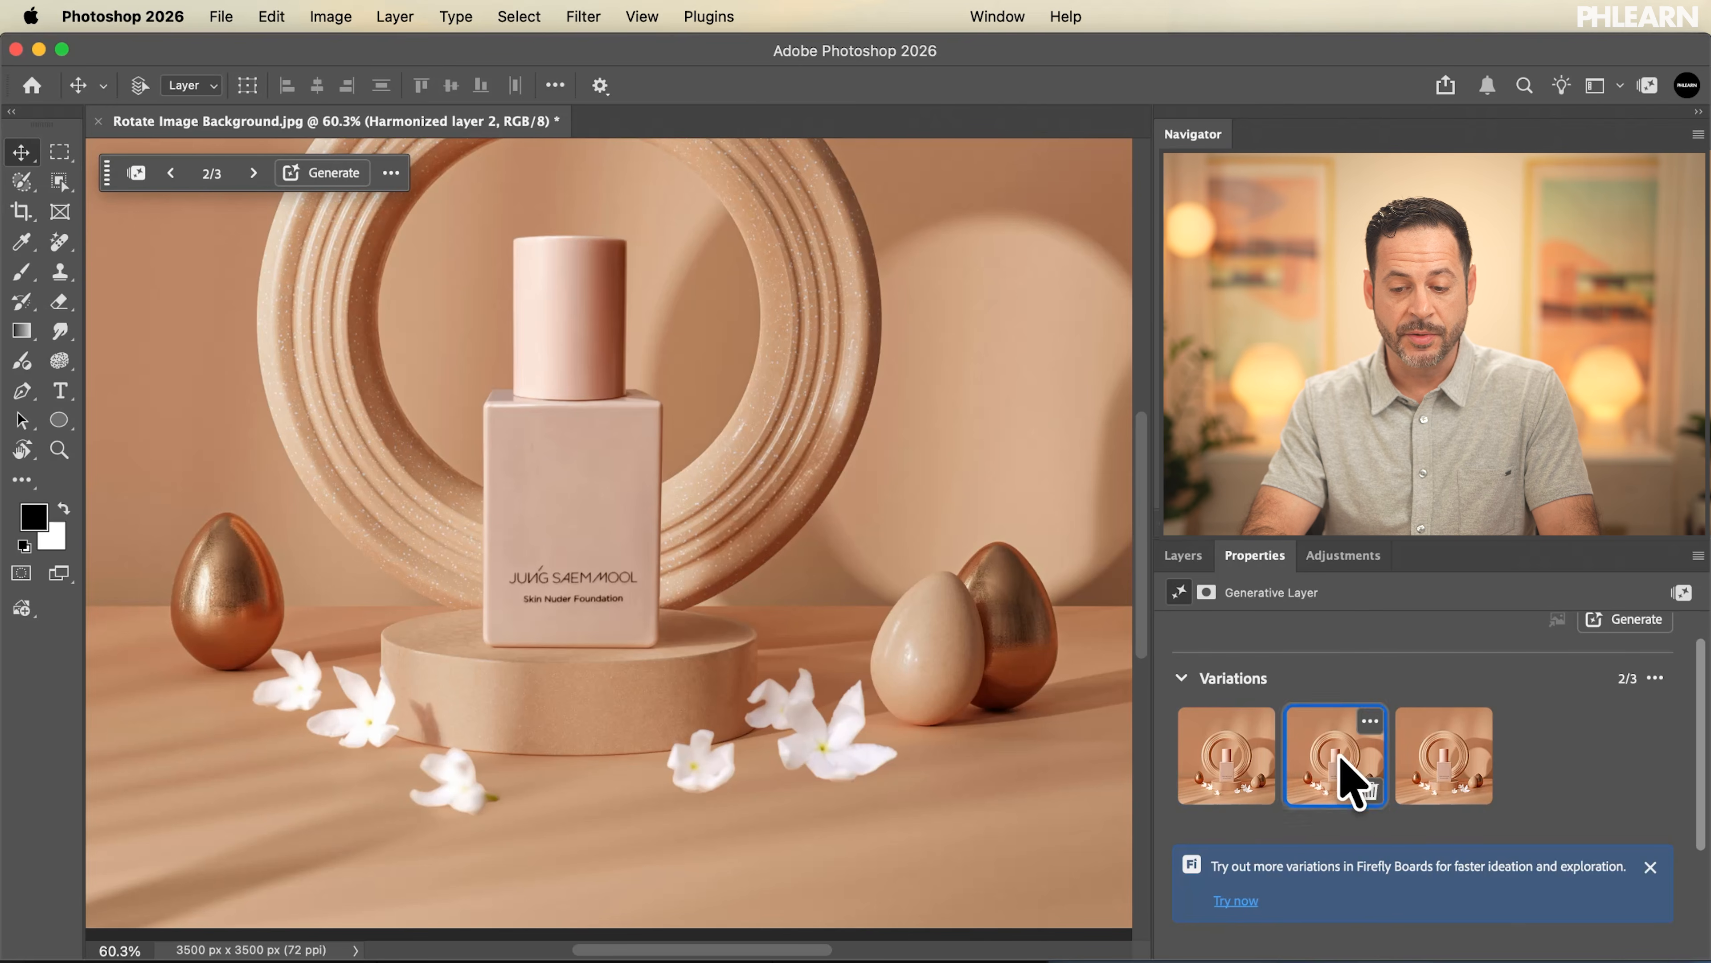
click(1432, 783)
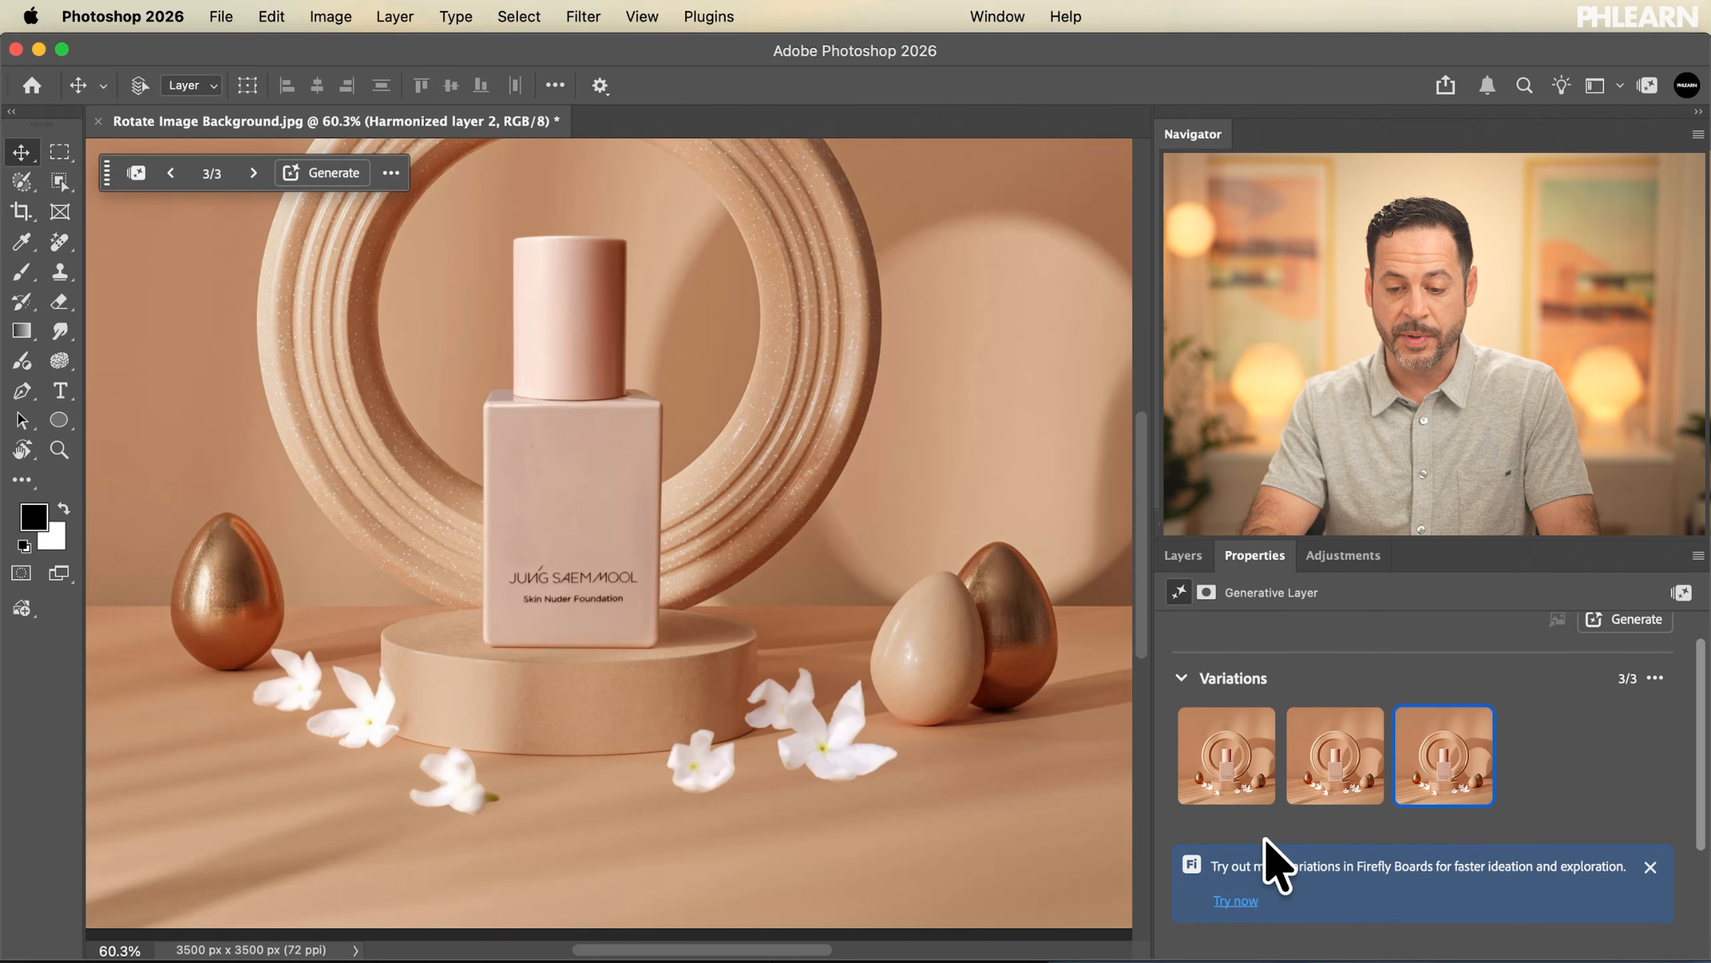
click(1335, 779)
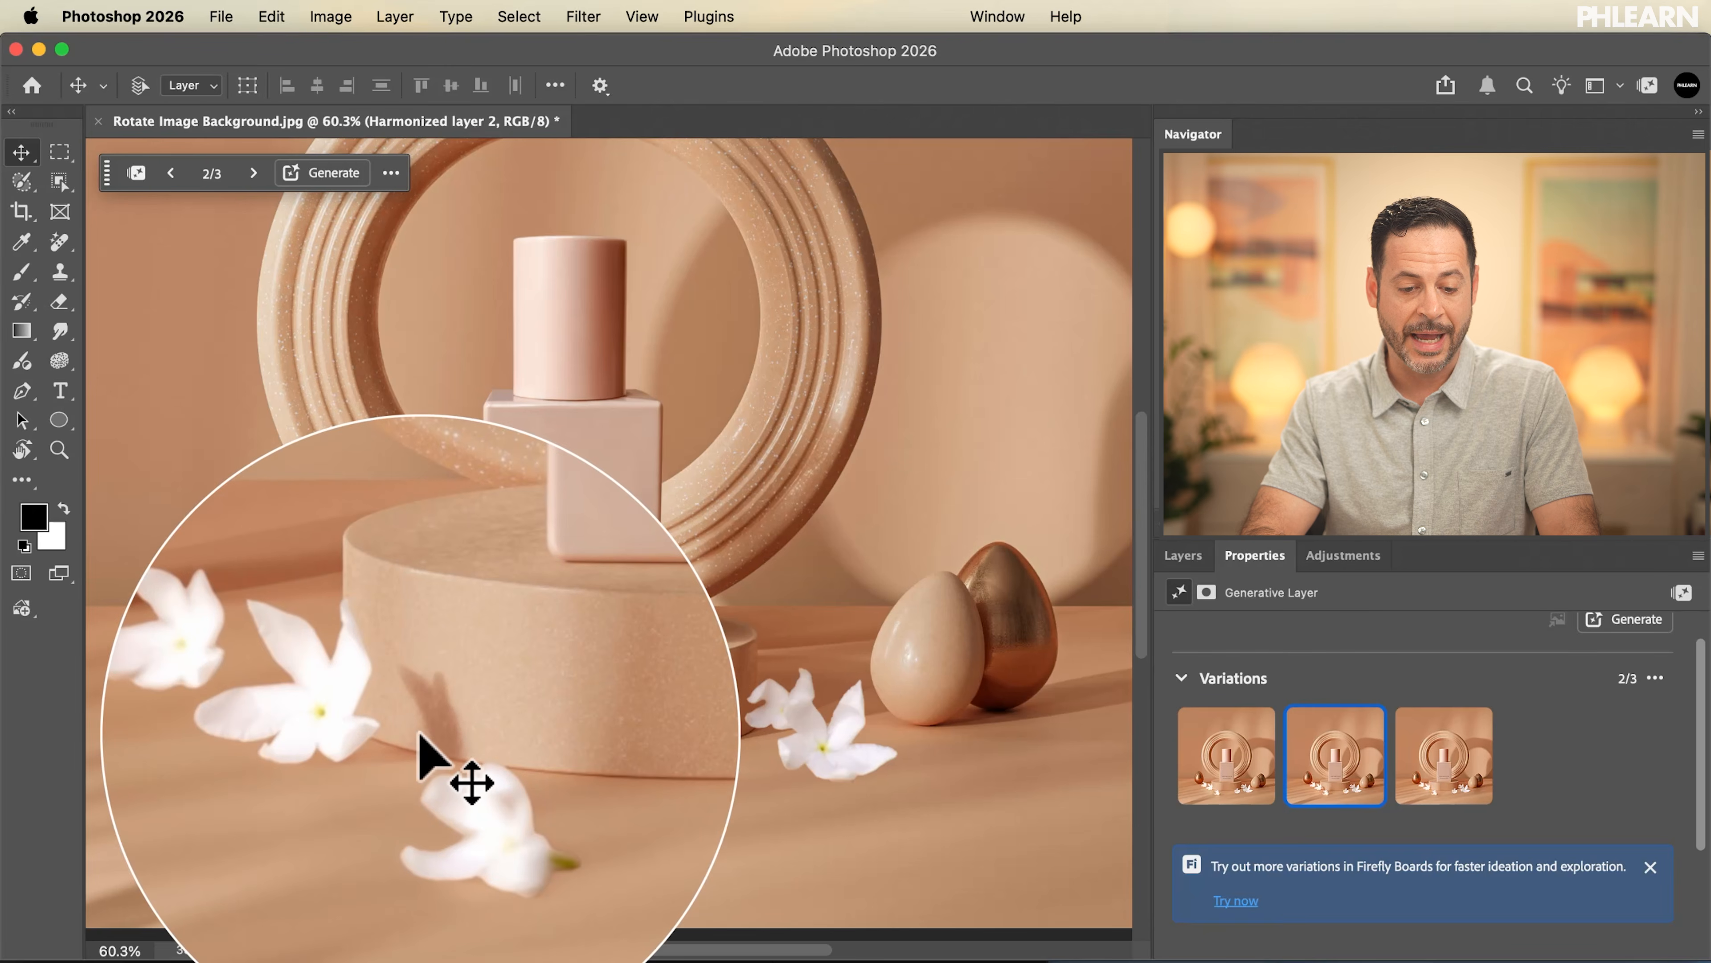
Harmonize Layer 3, the flowers to the right of the podium, with the scene
click(1183, 556)
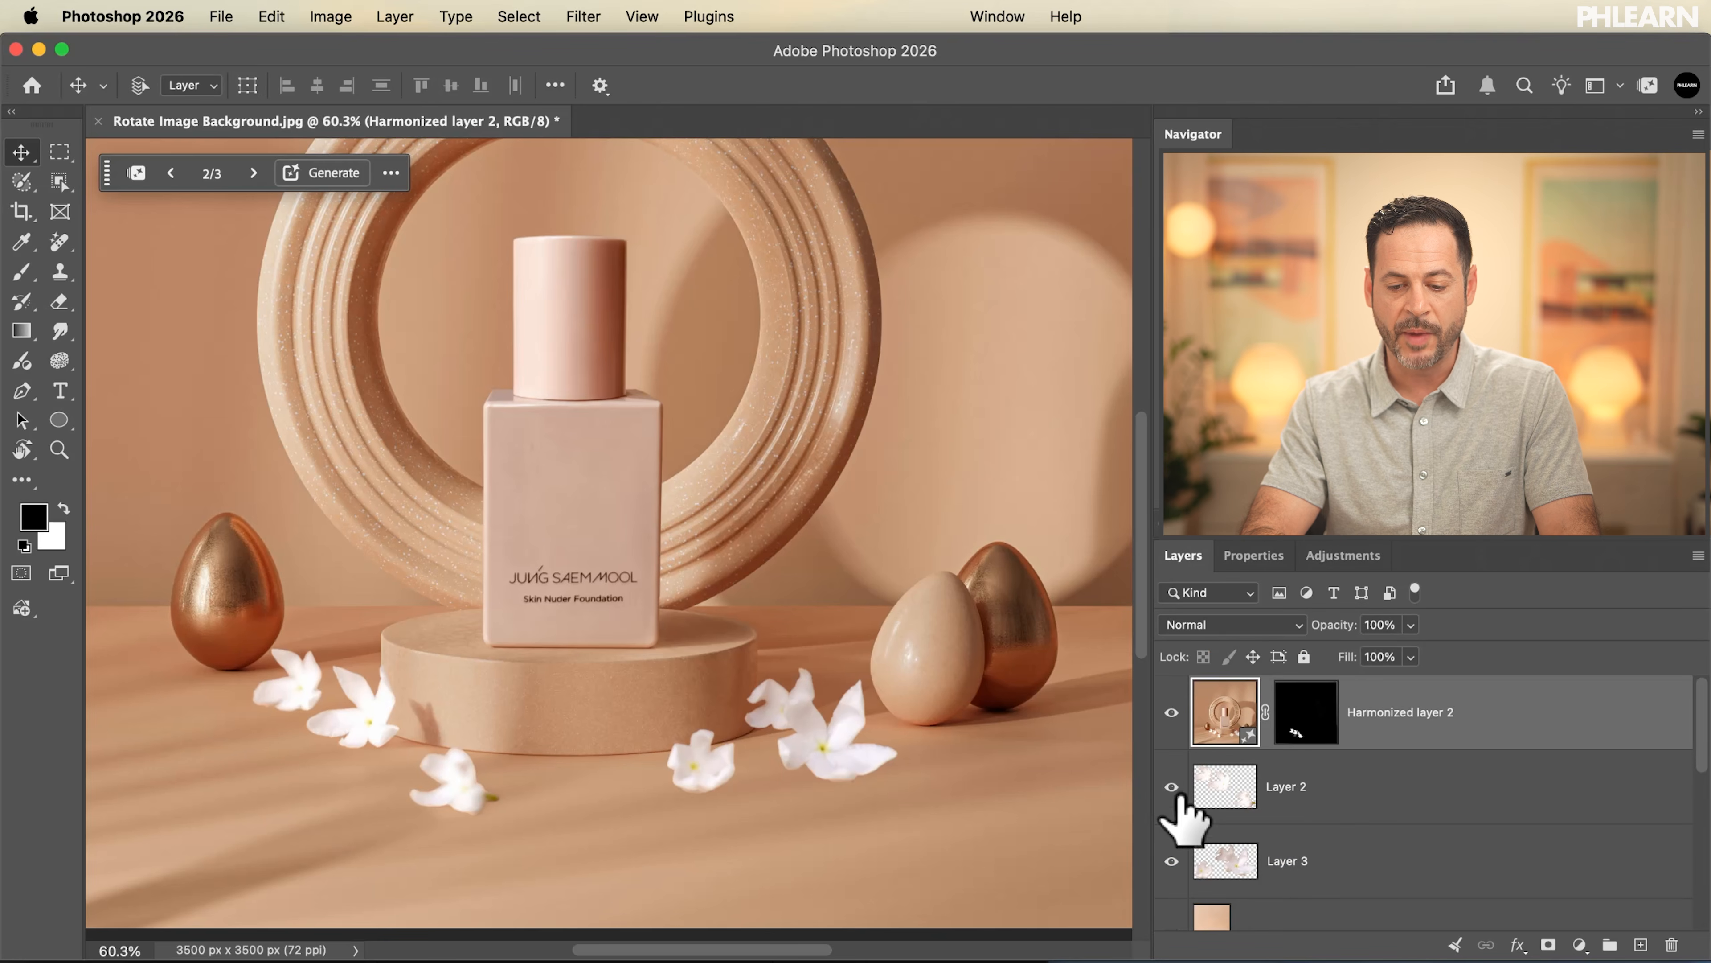
click(1171, 861)
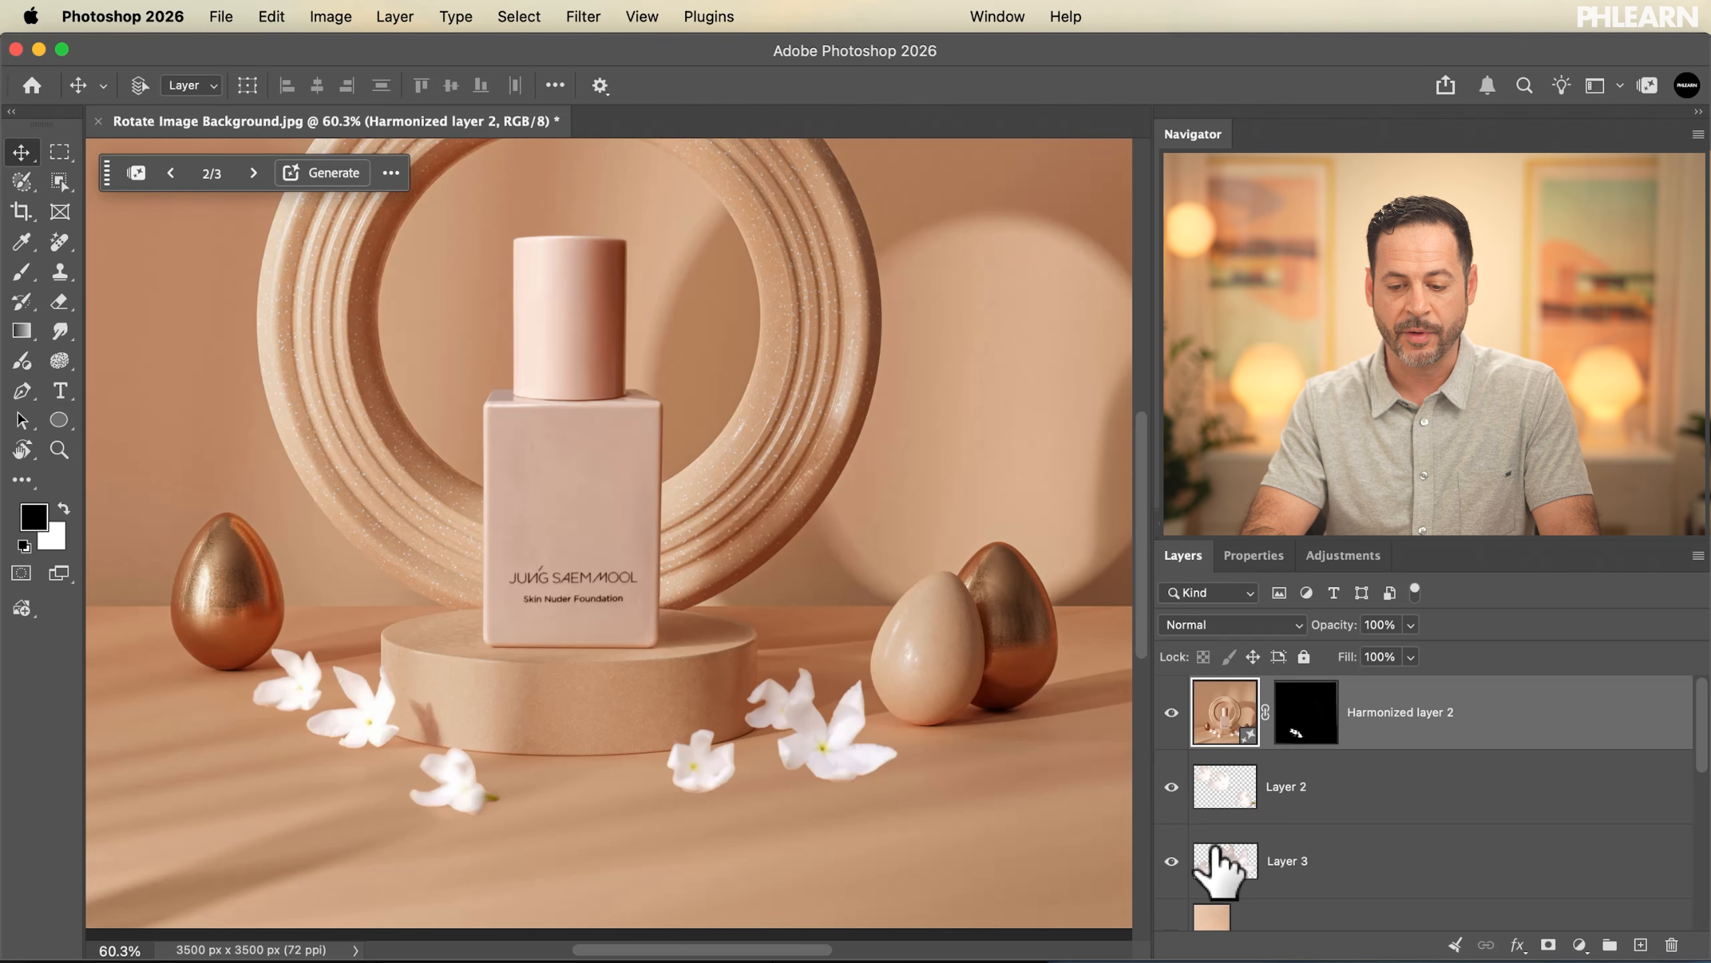
click(1291, 860)
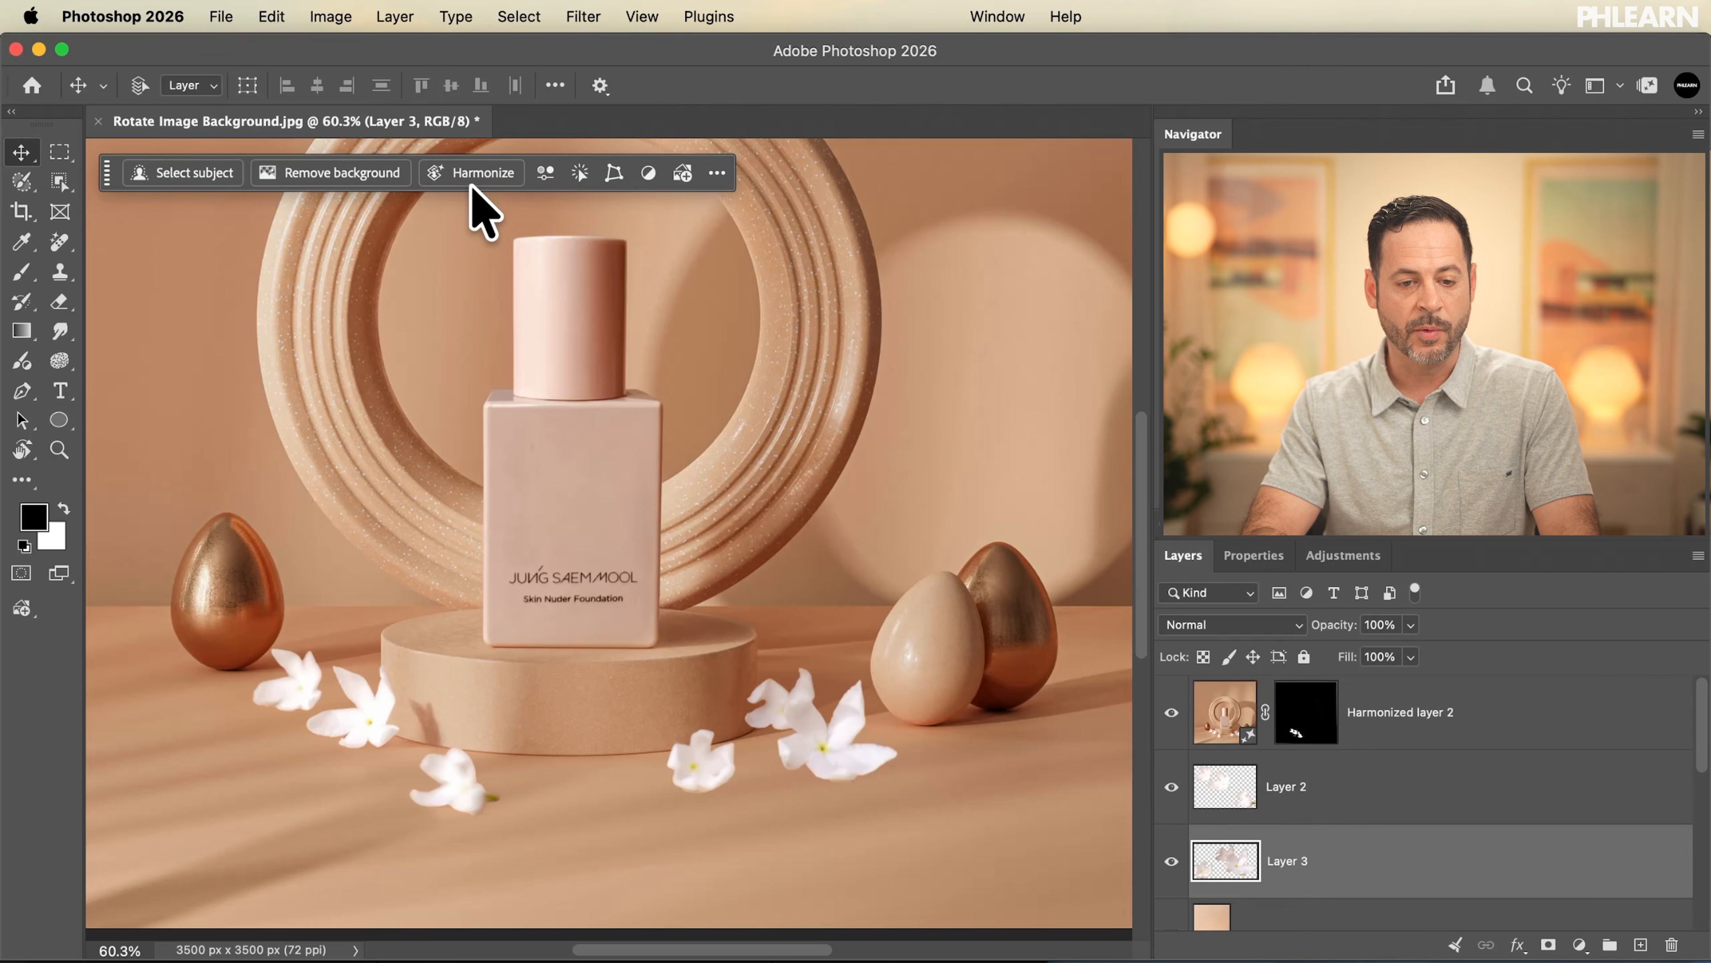
click(463, 174)
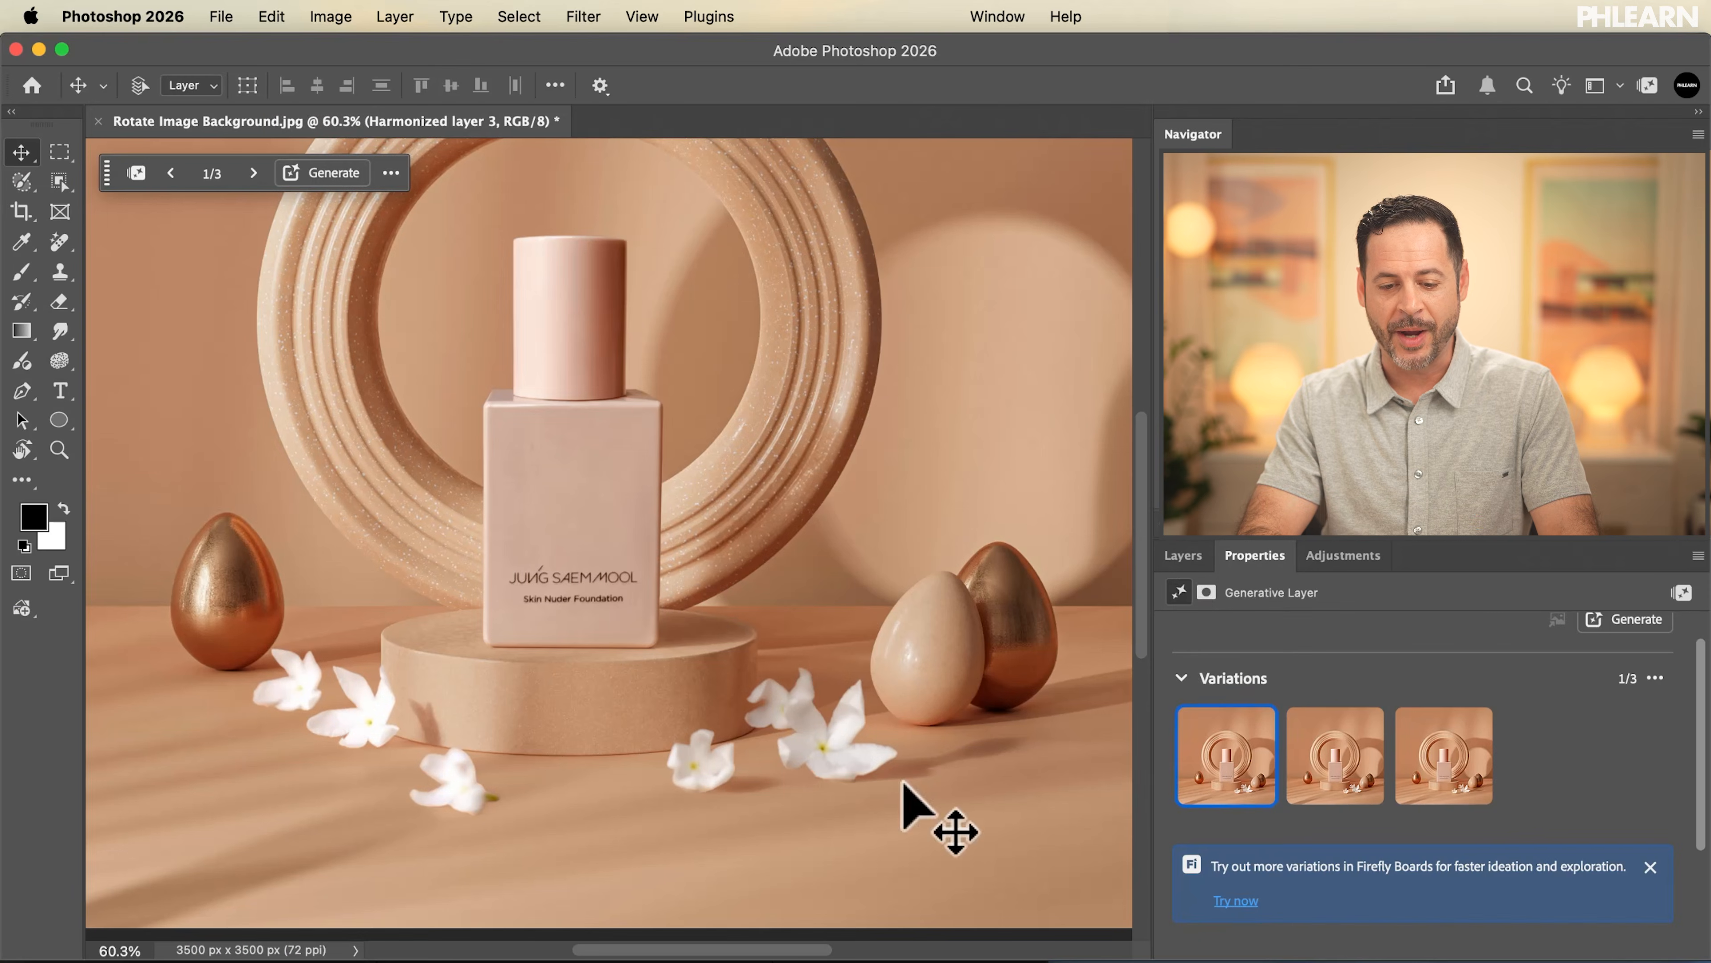
Hide and show the harmonized right flower layer repeatedly to compare the flowers before and after harmonizing
click(1183, 556)
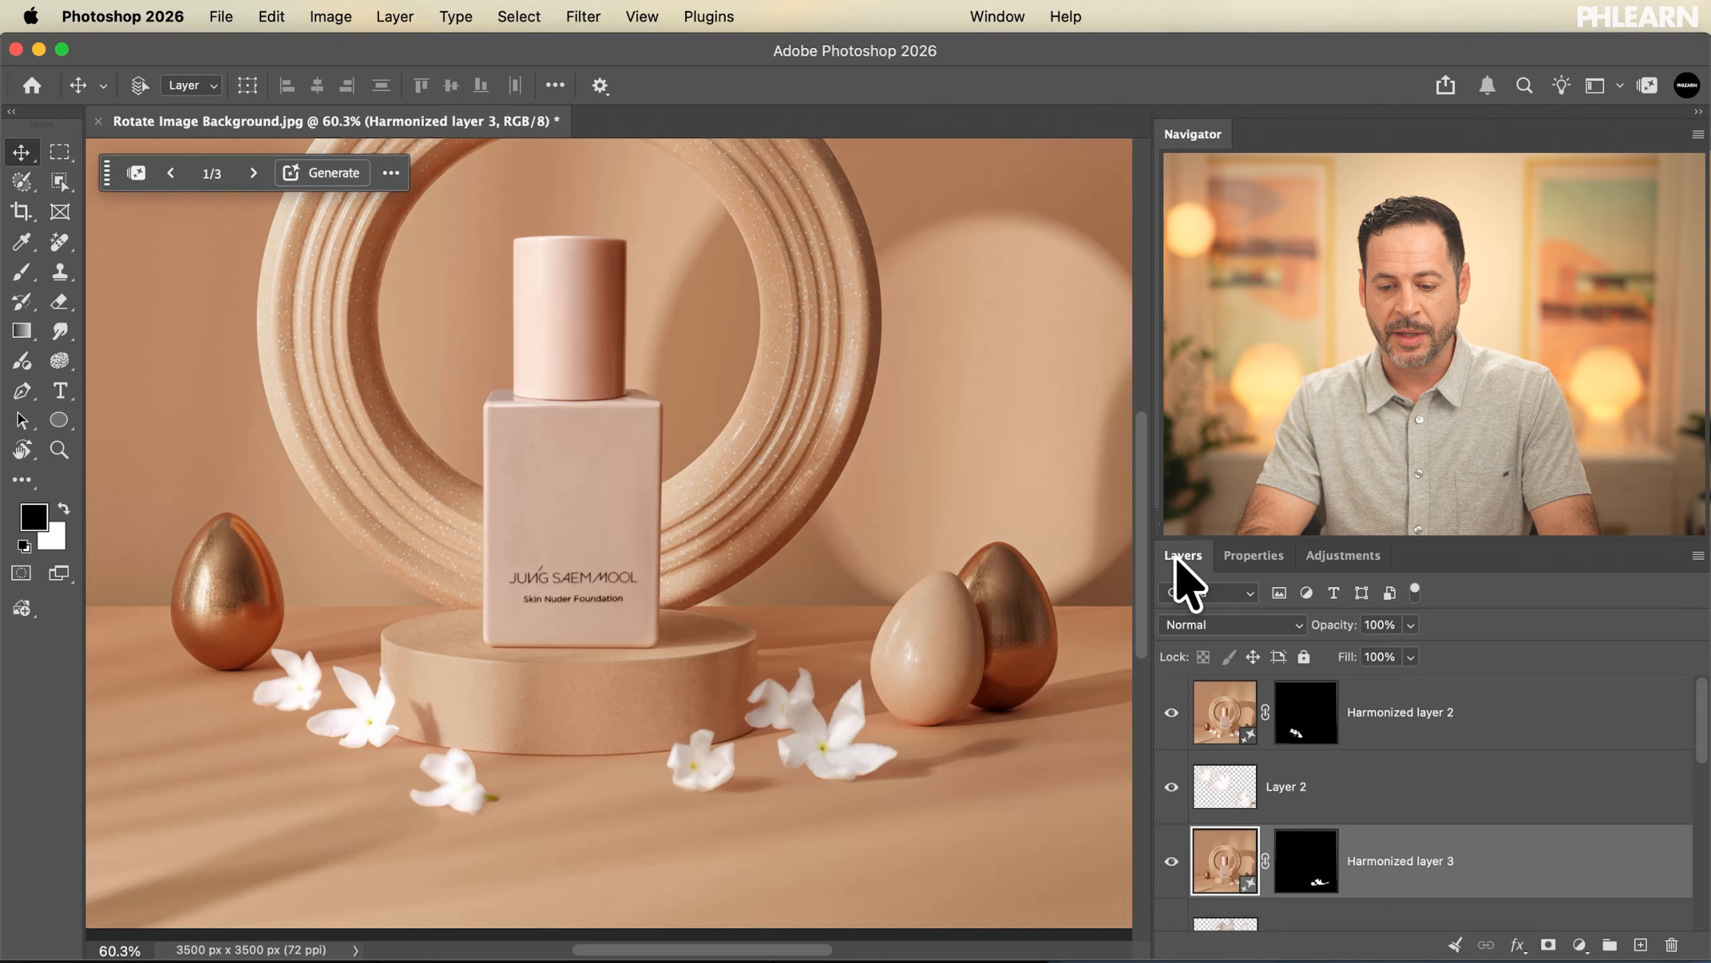
click(1173, 856)
click(1173, 860)
click(1173, 861)
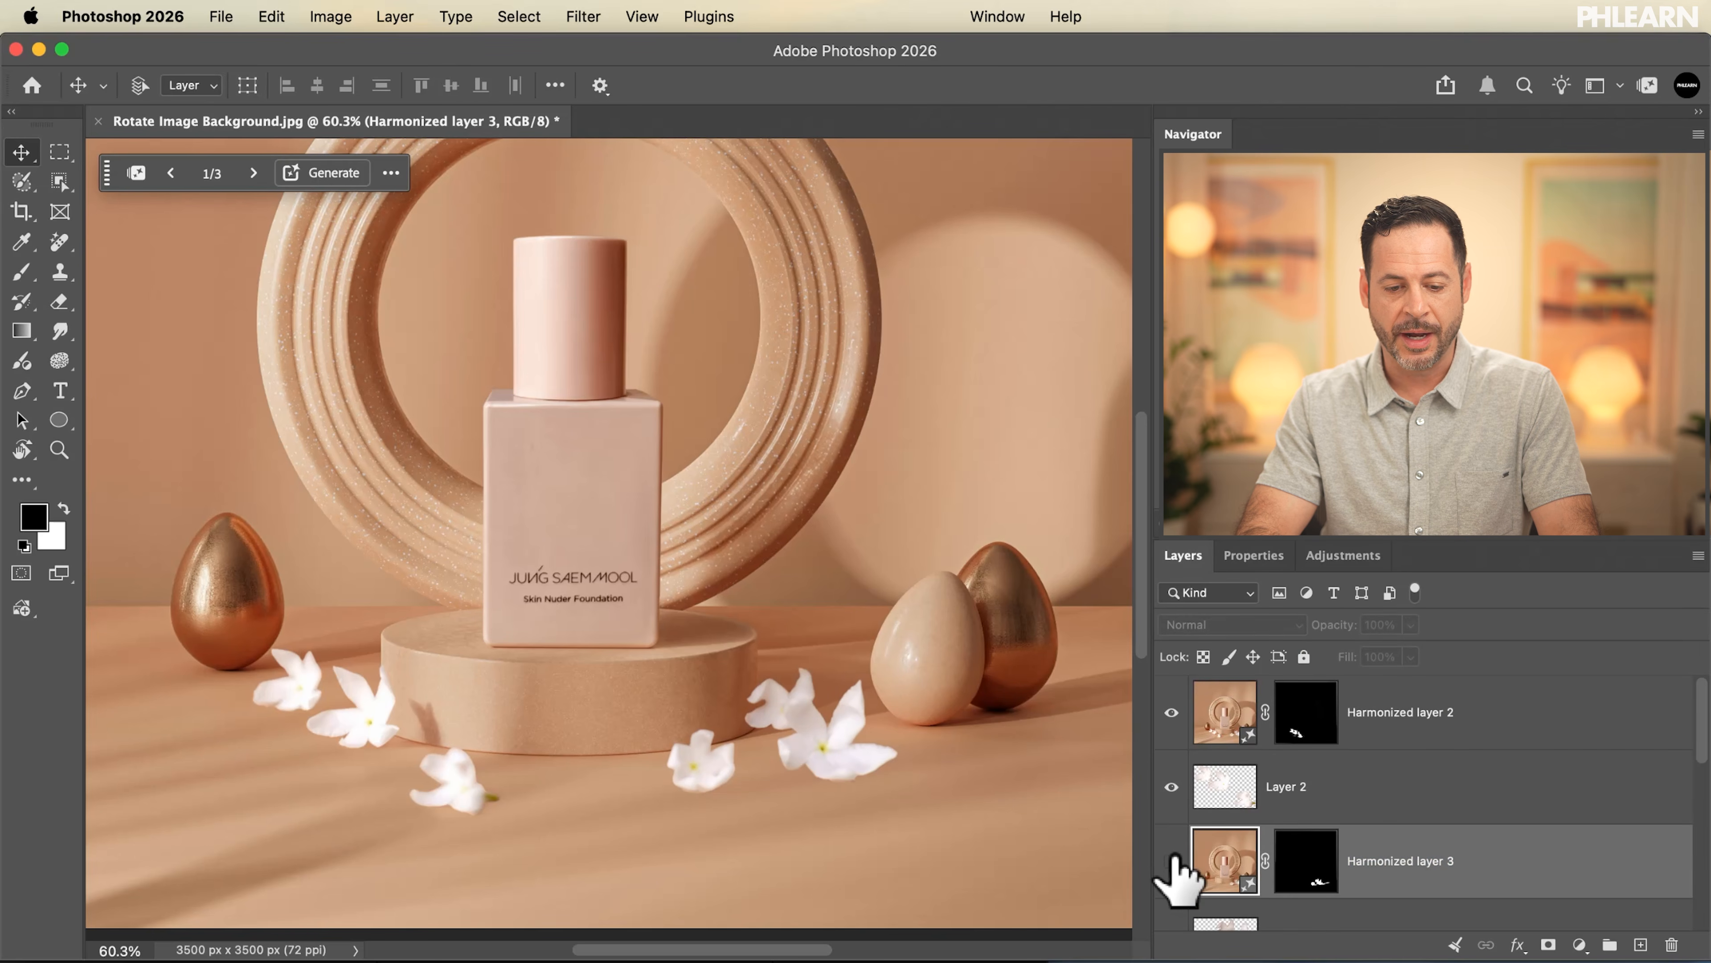
click(1173, 861)
click(1173, 861)
click(1172, 860)
click(1173, 861)
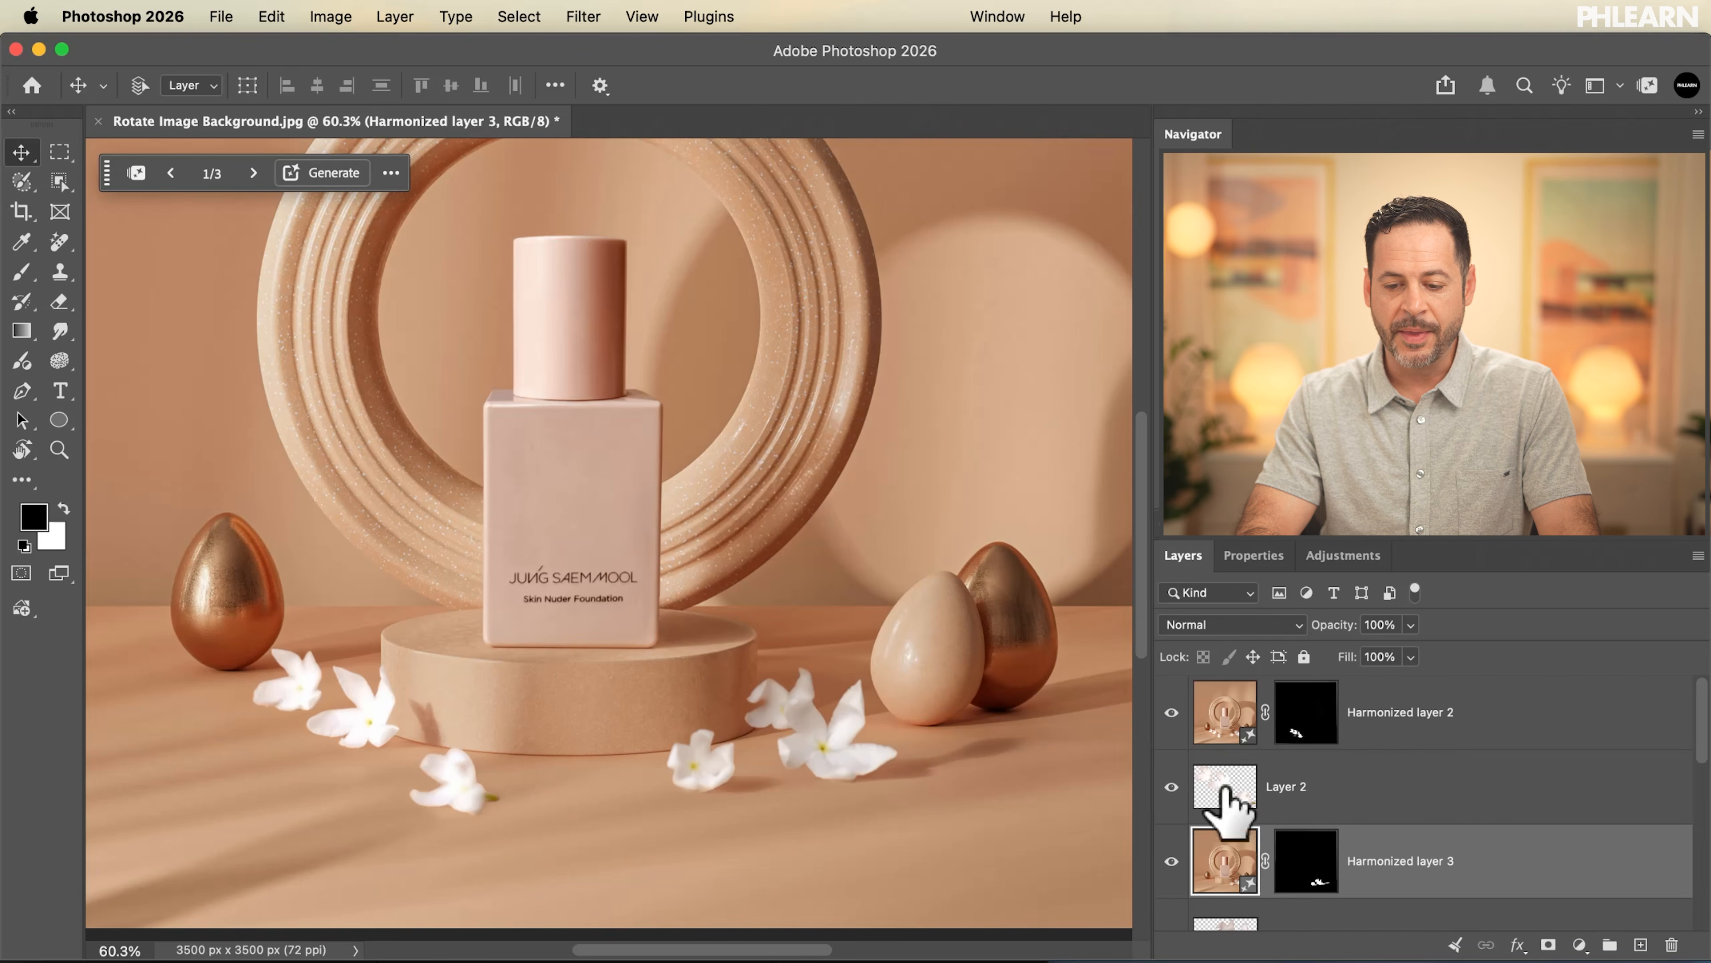
Add an empty layer above Harmonized layer 2 and paint a selection along the lower edges of all the flowers with the Selection Brush
click(1444, 735)
click(1639, 943)
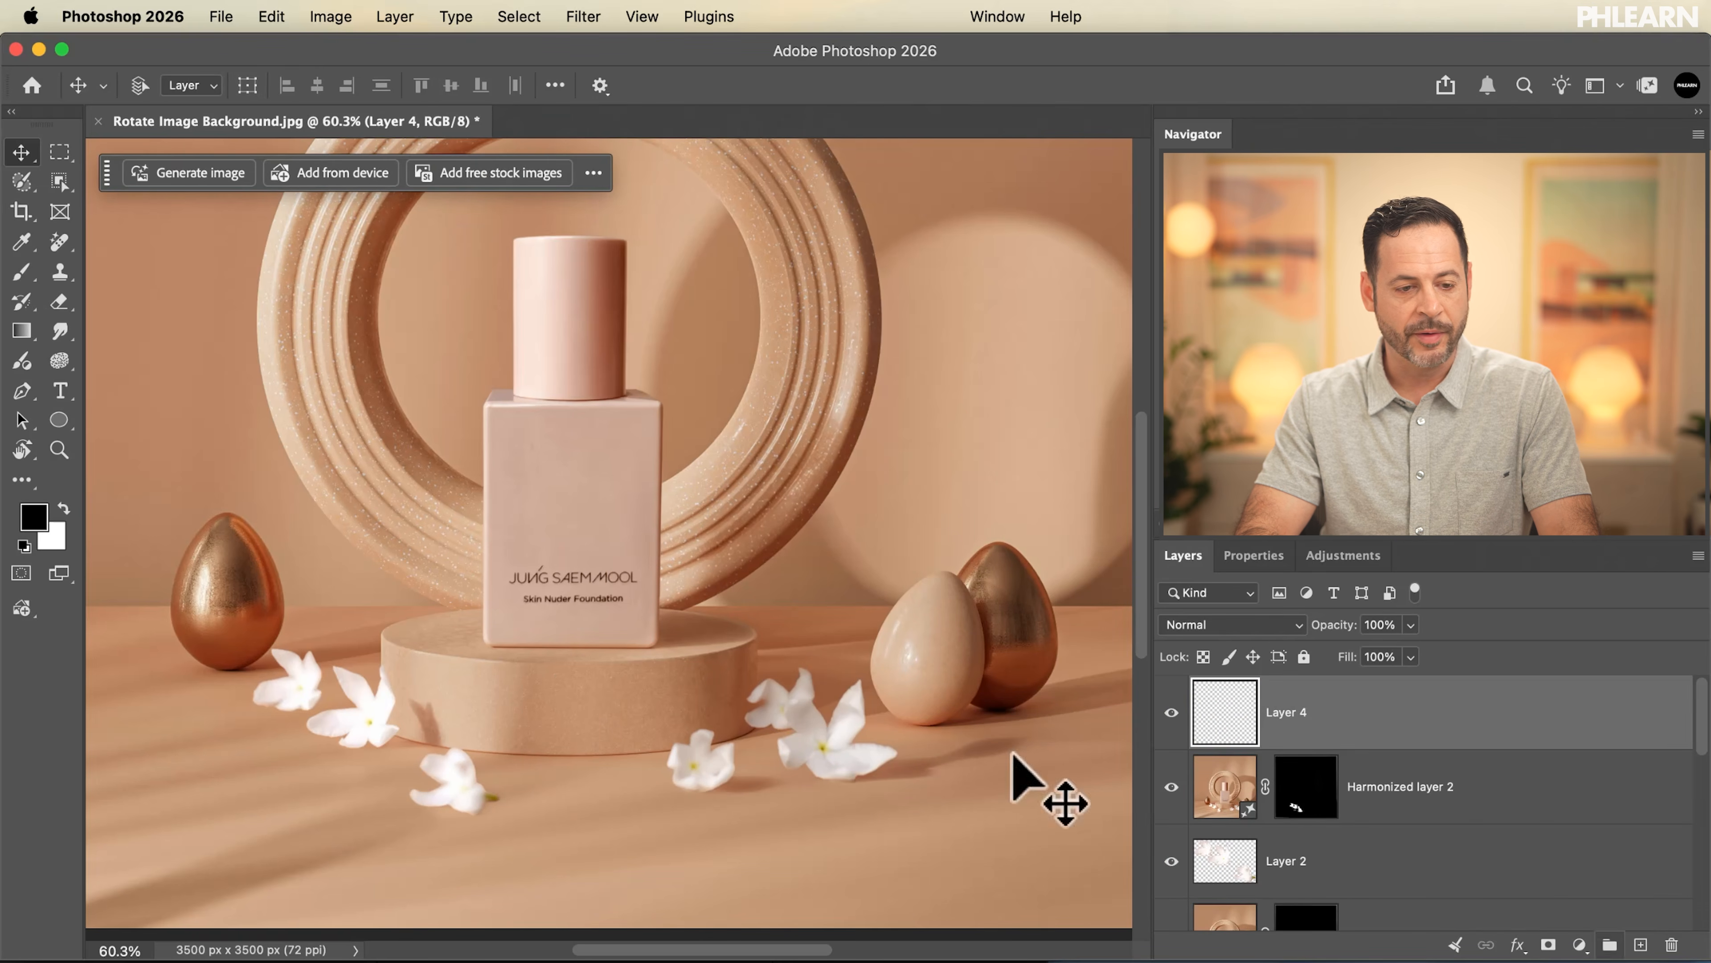
scroll(424, 624, up, 5)
scroll(424, 624, left, 5)
scroll(424, 624, down, 3)
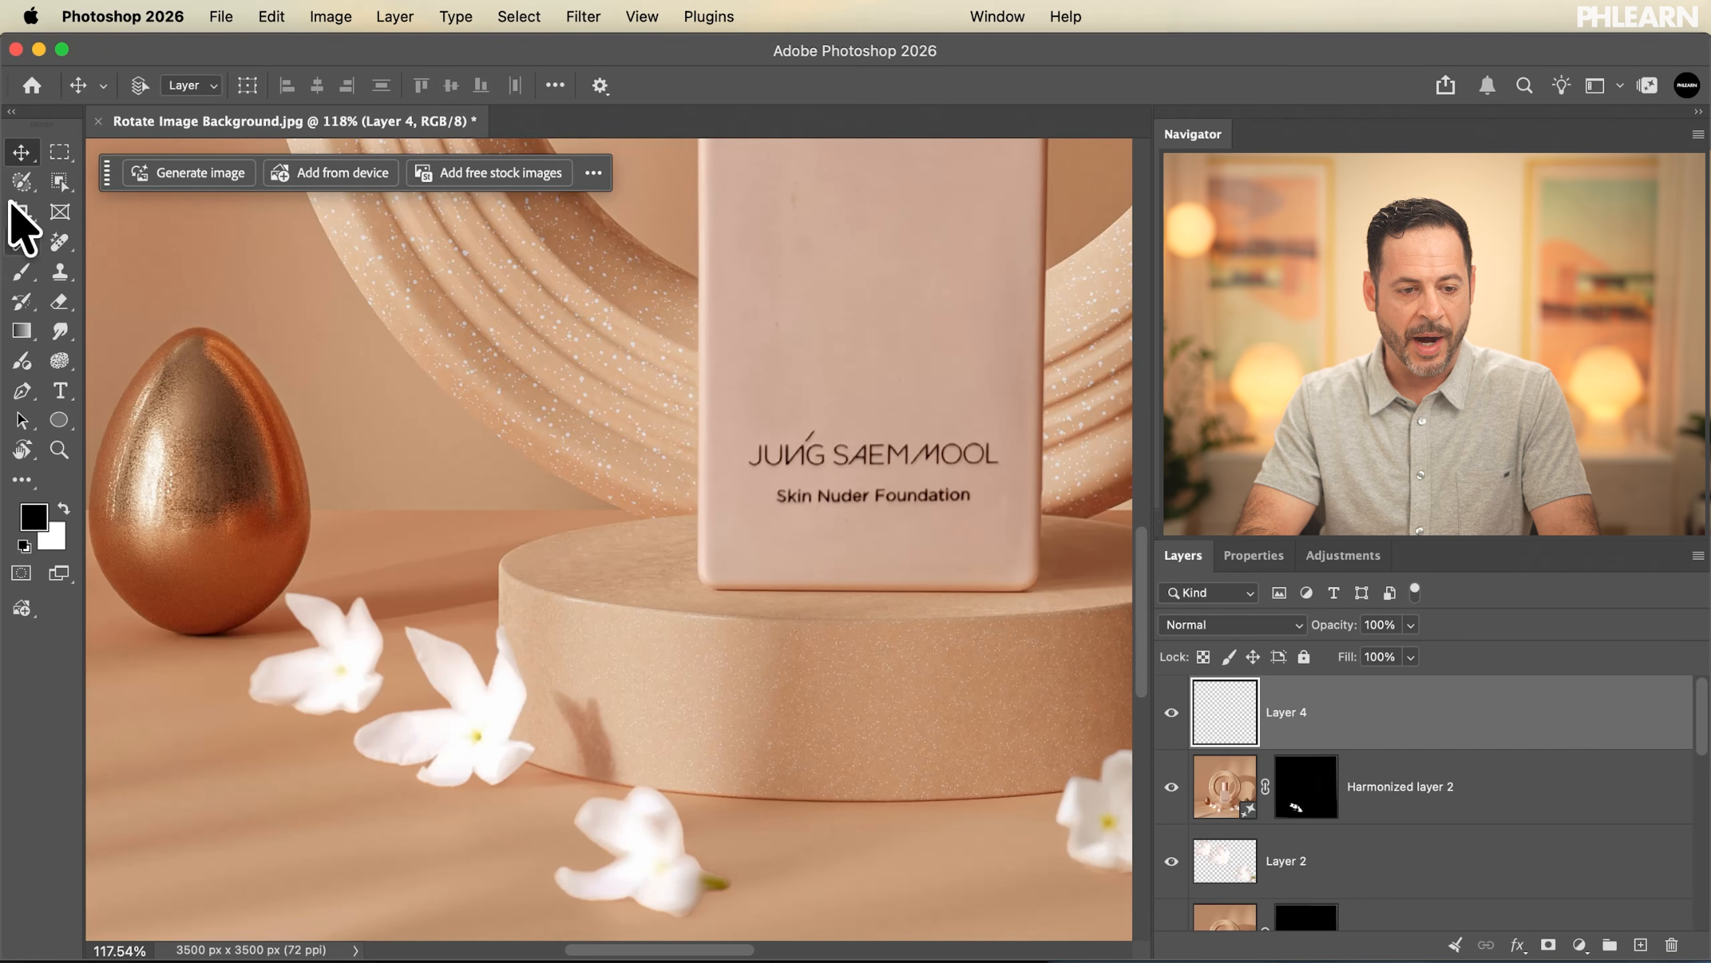
click(23, 182)
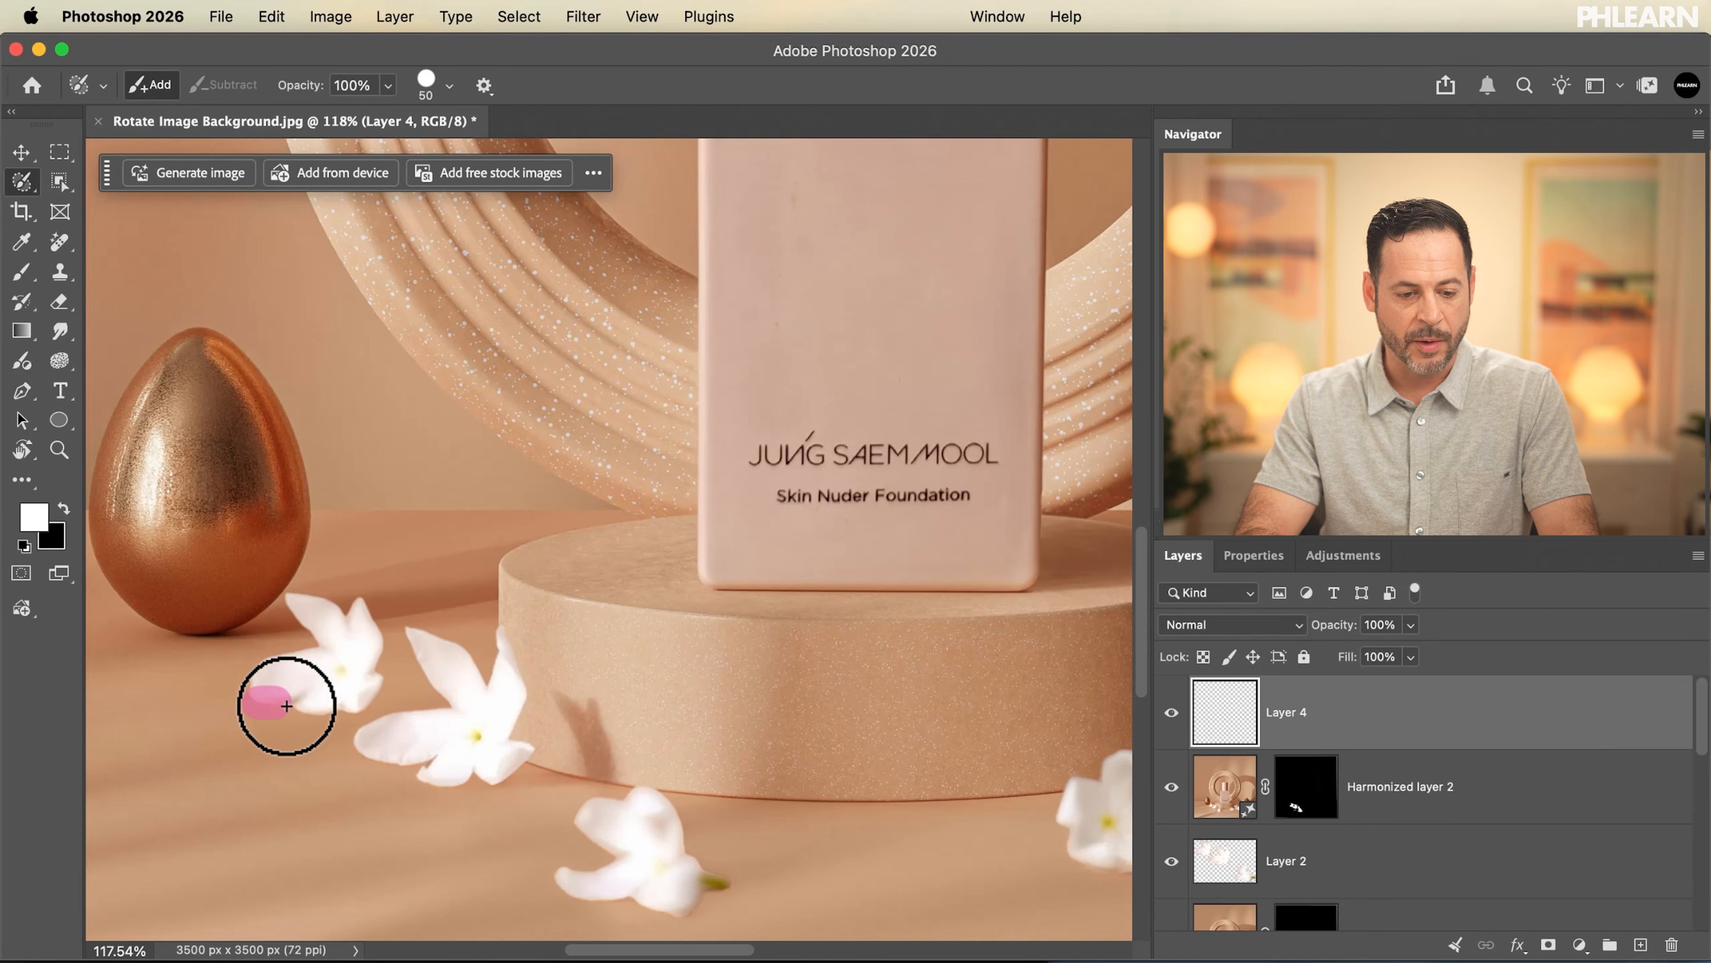
drag(353, 715, 354, 716)
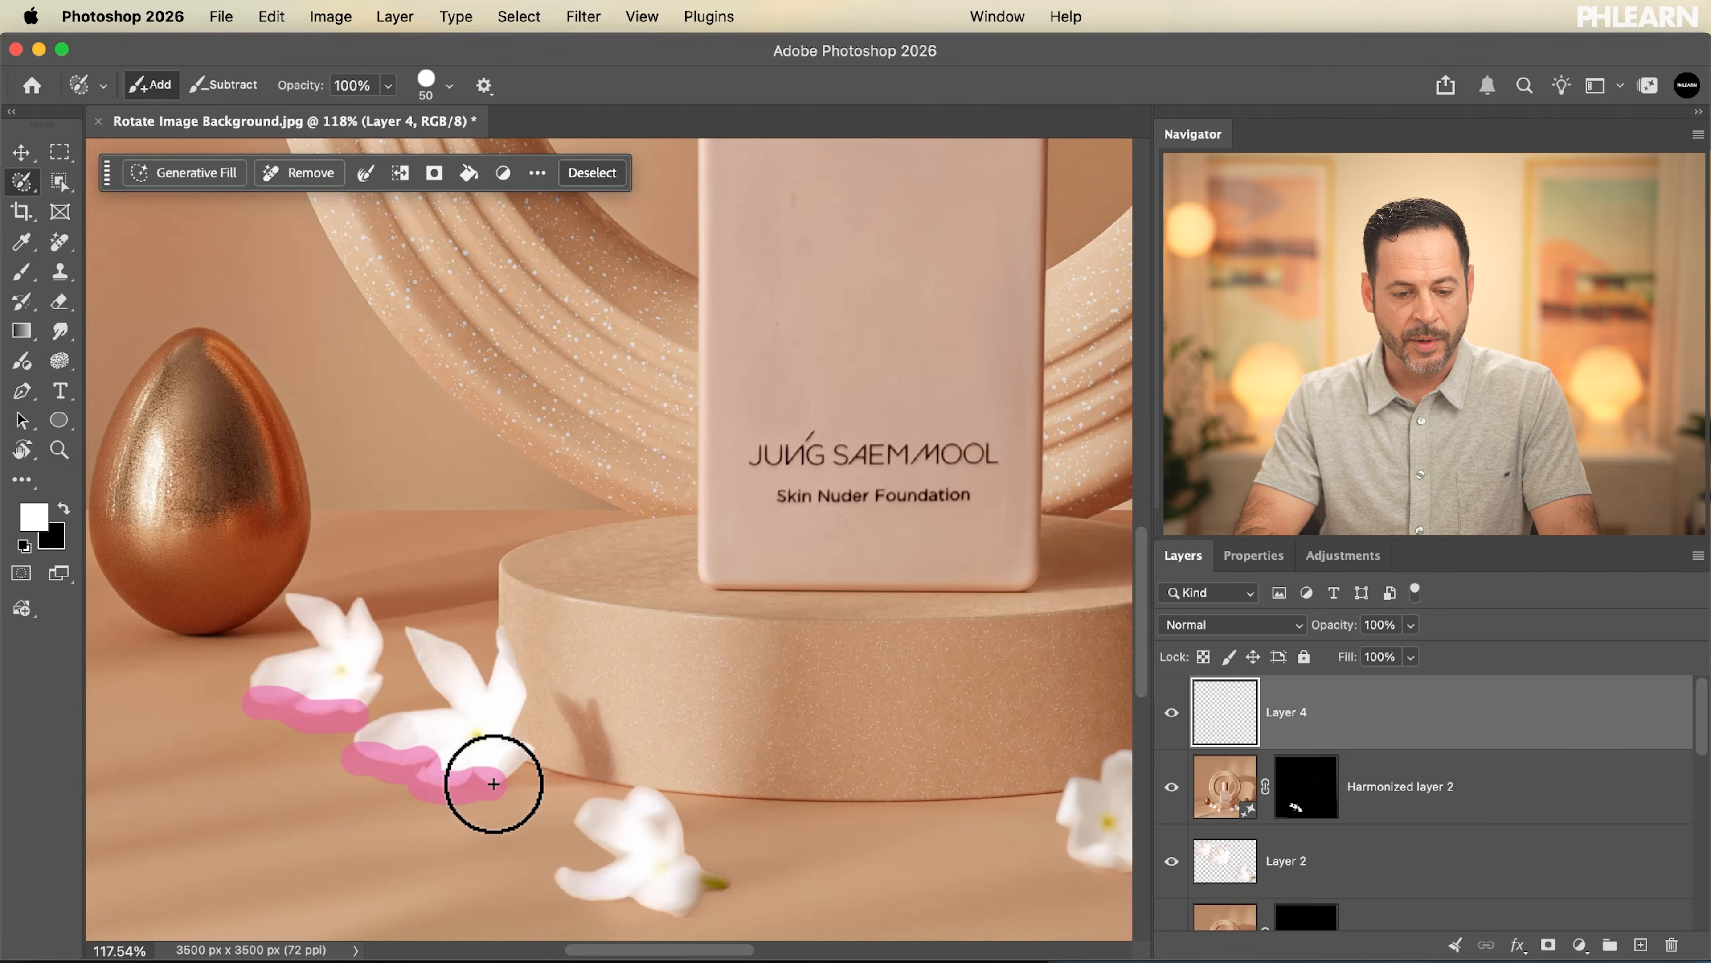
scroll(494, 784, down, 3)
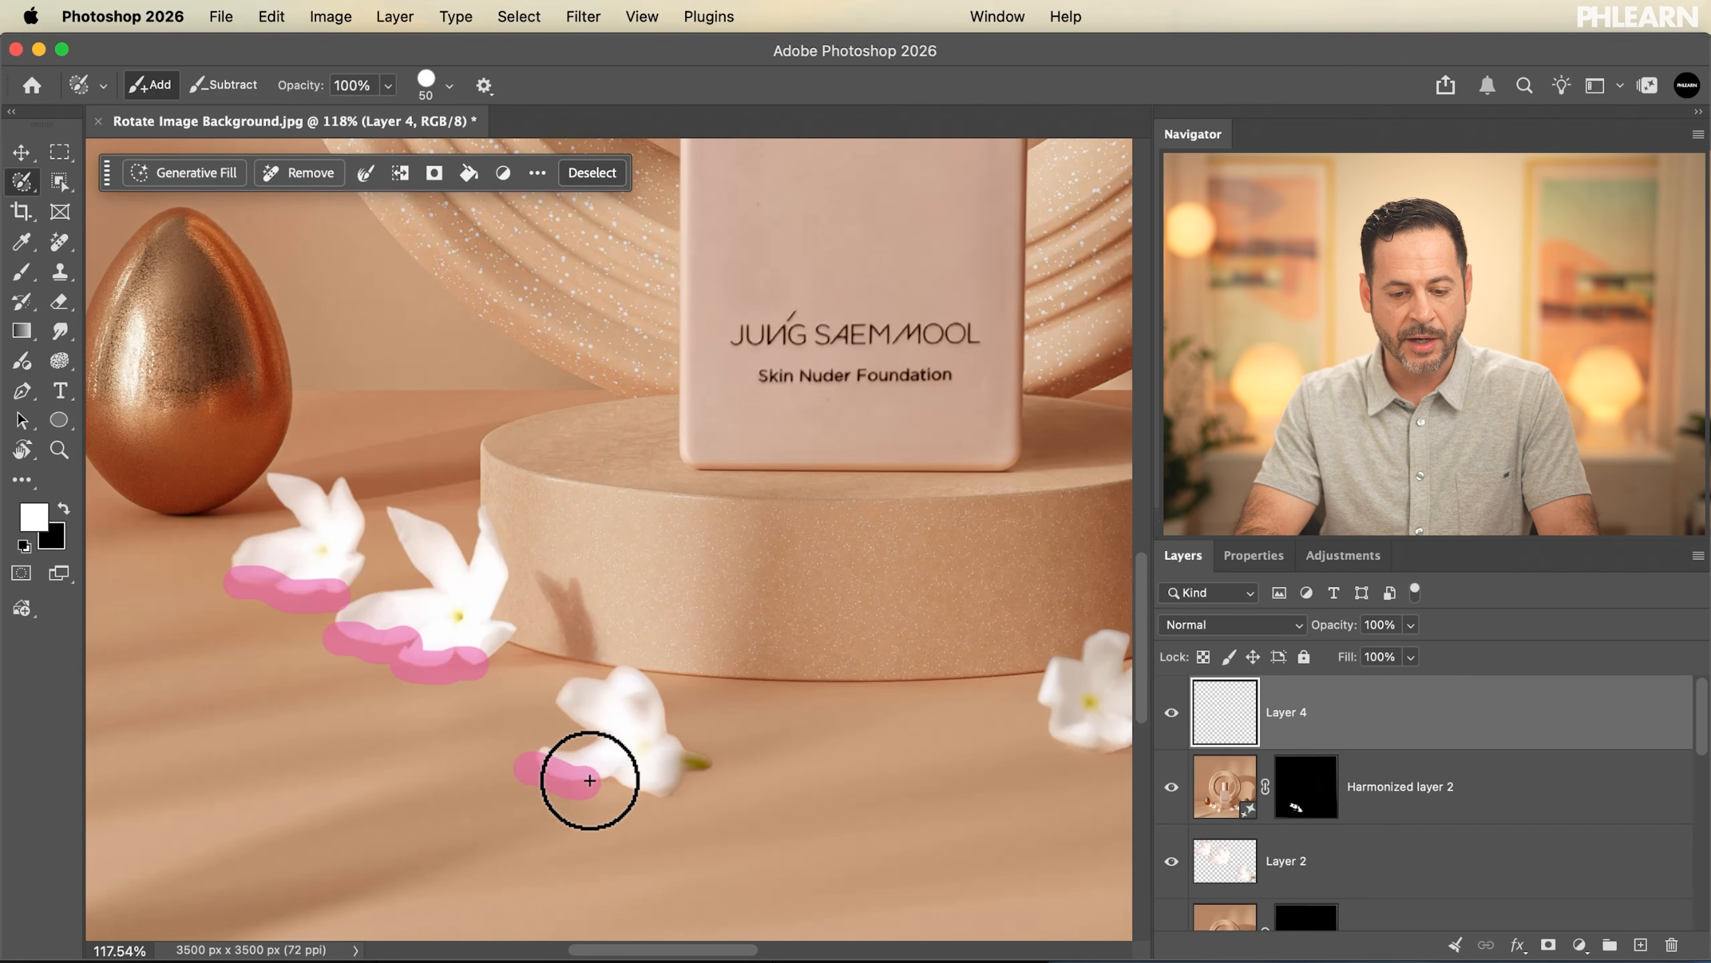
scroll(648, 742, right, 5)
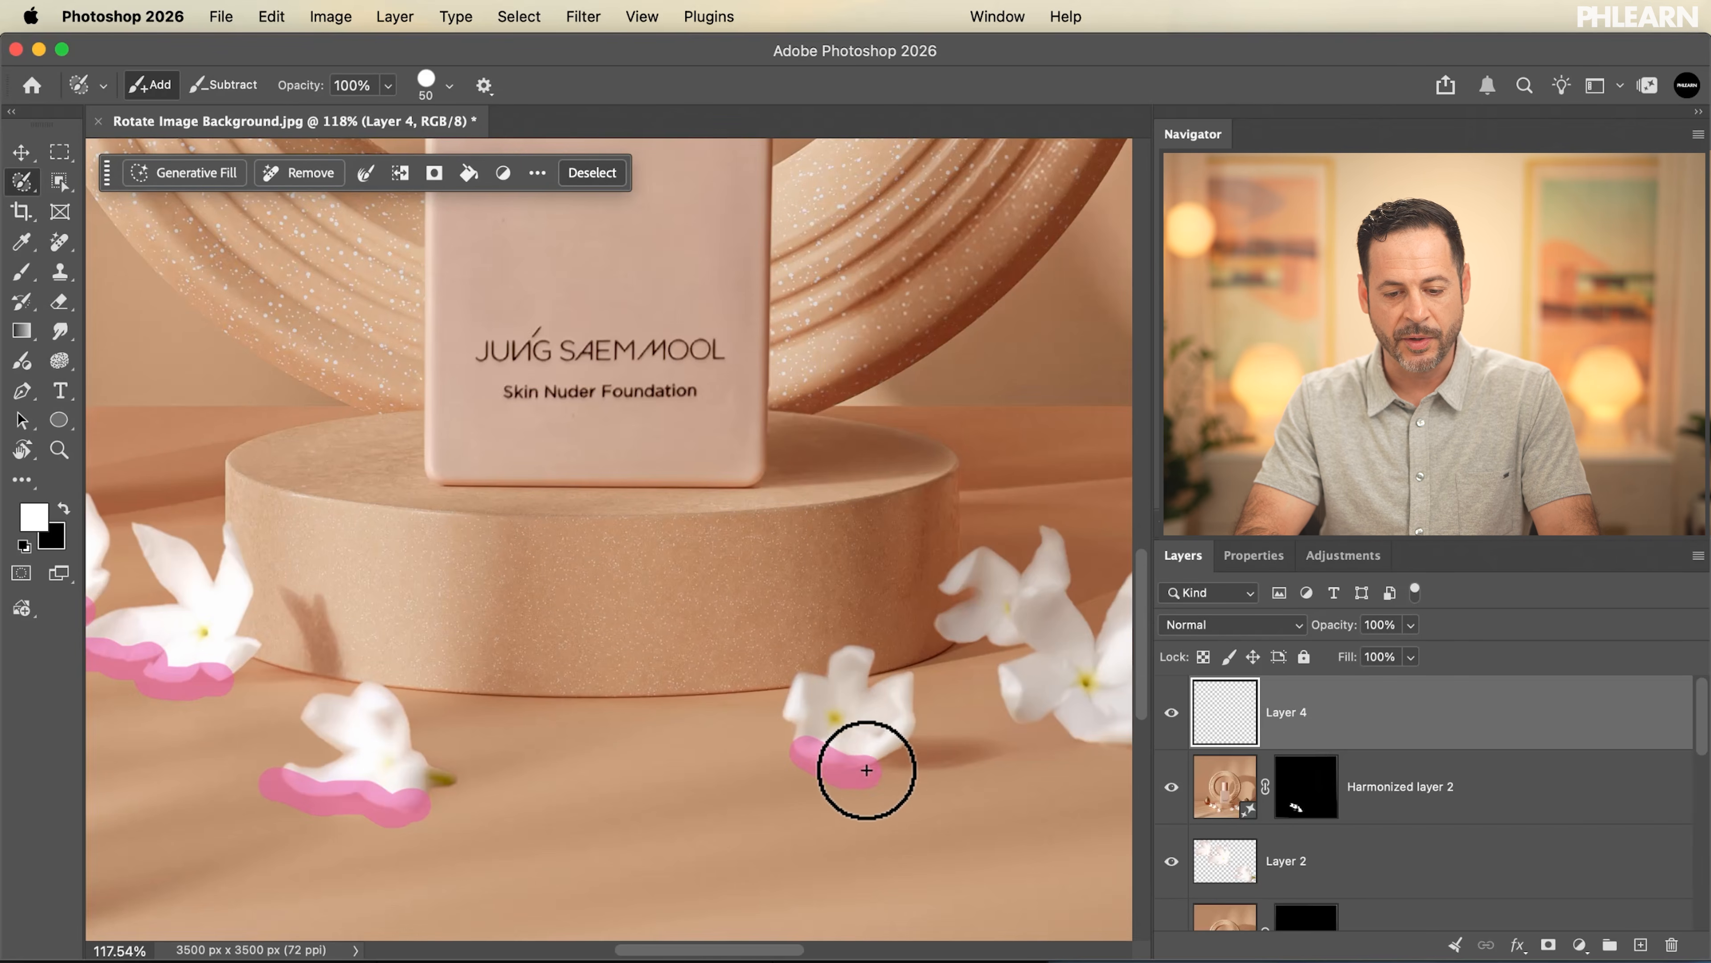
scroll(1047, 762, right, 6)
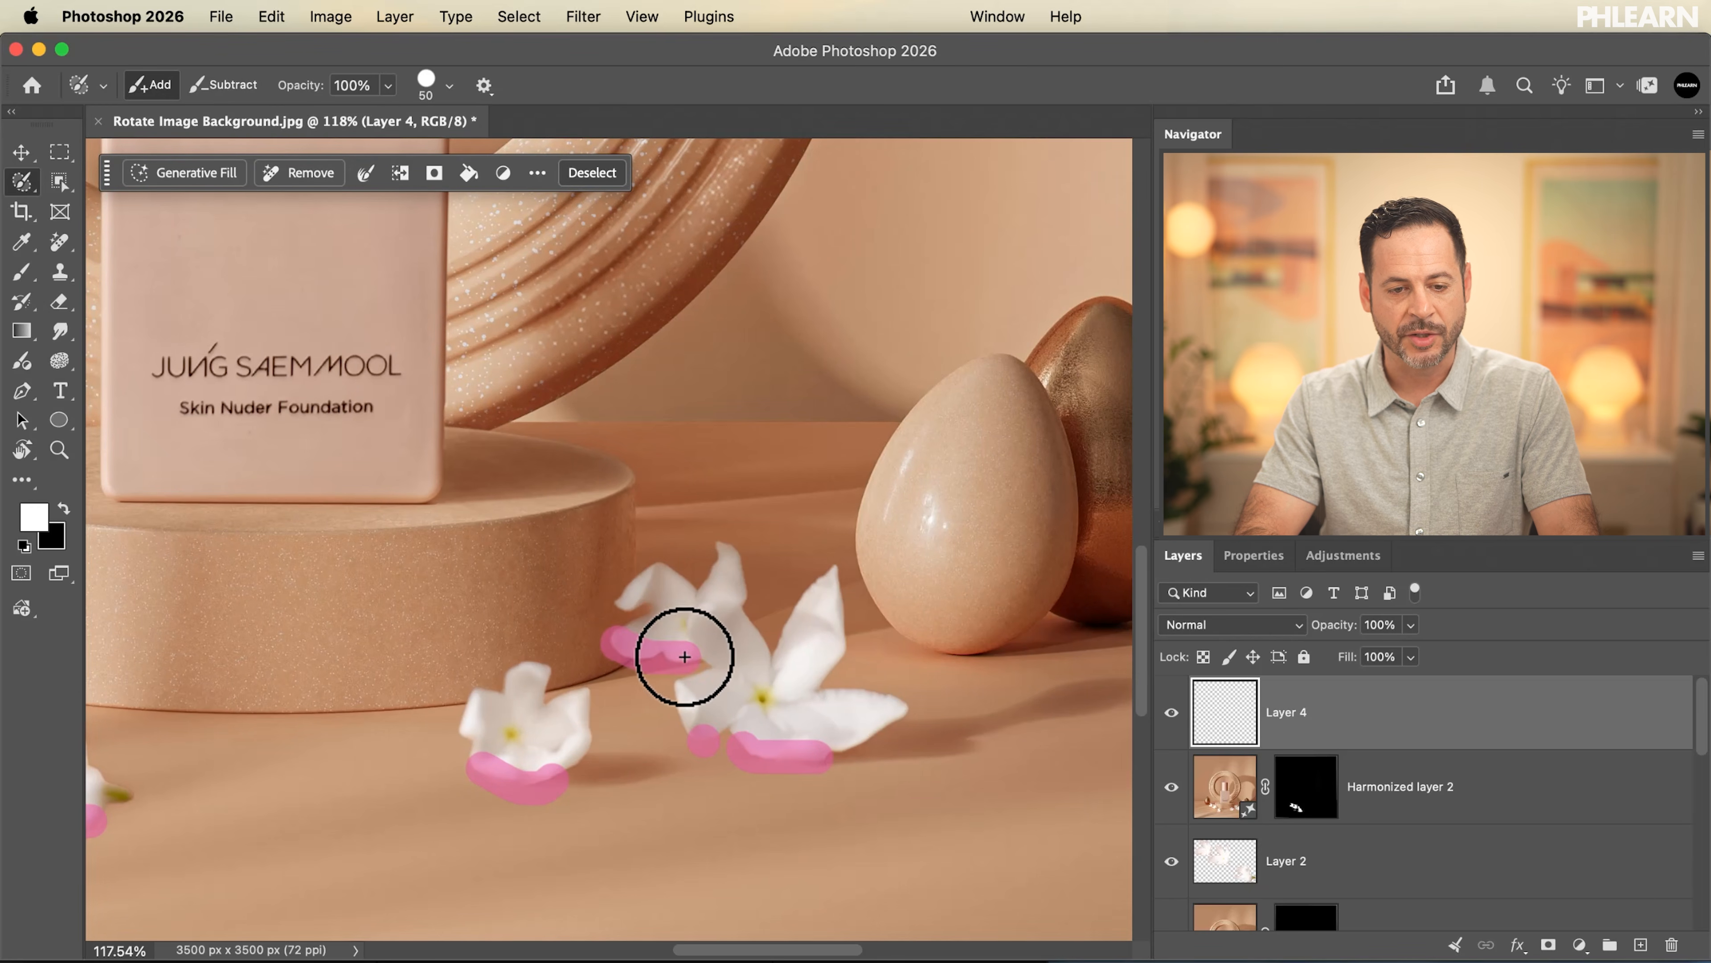
Generate a Firefly fill for the selected flower edges with the prompt "shadow"
click(179, 174)
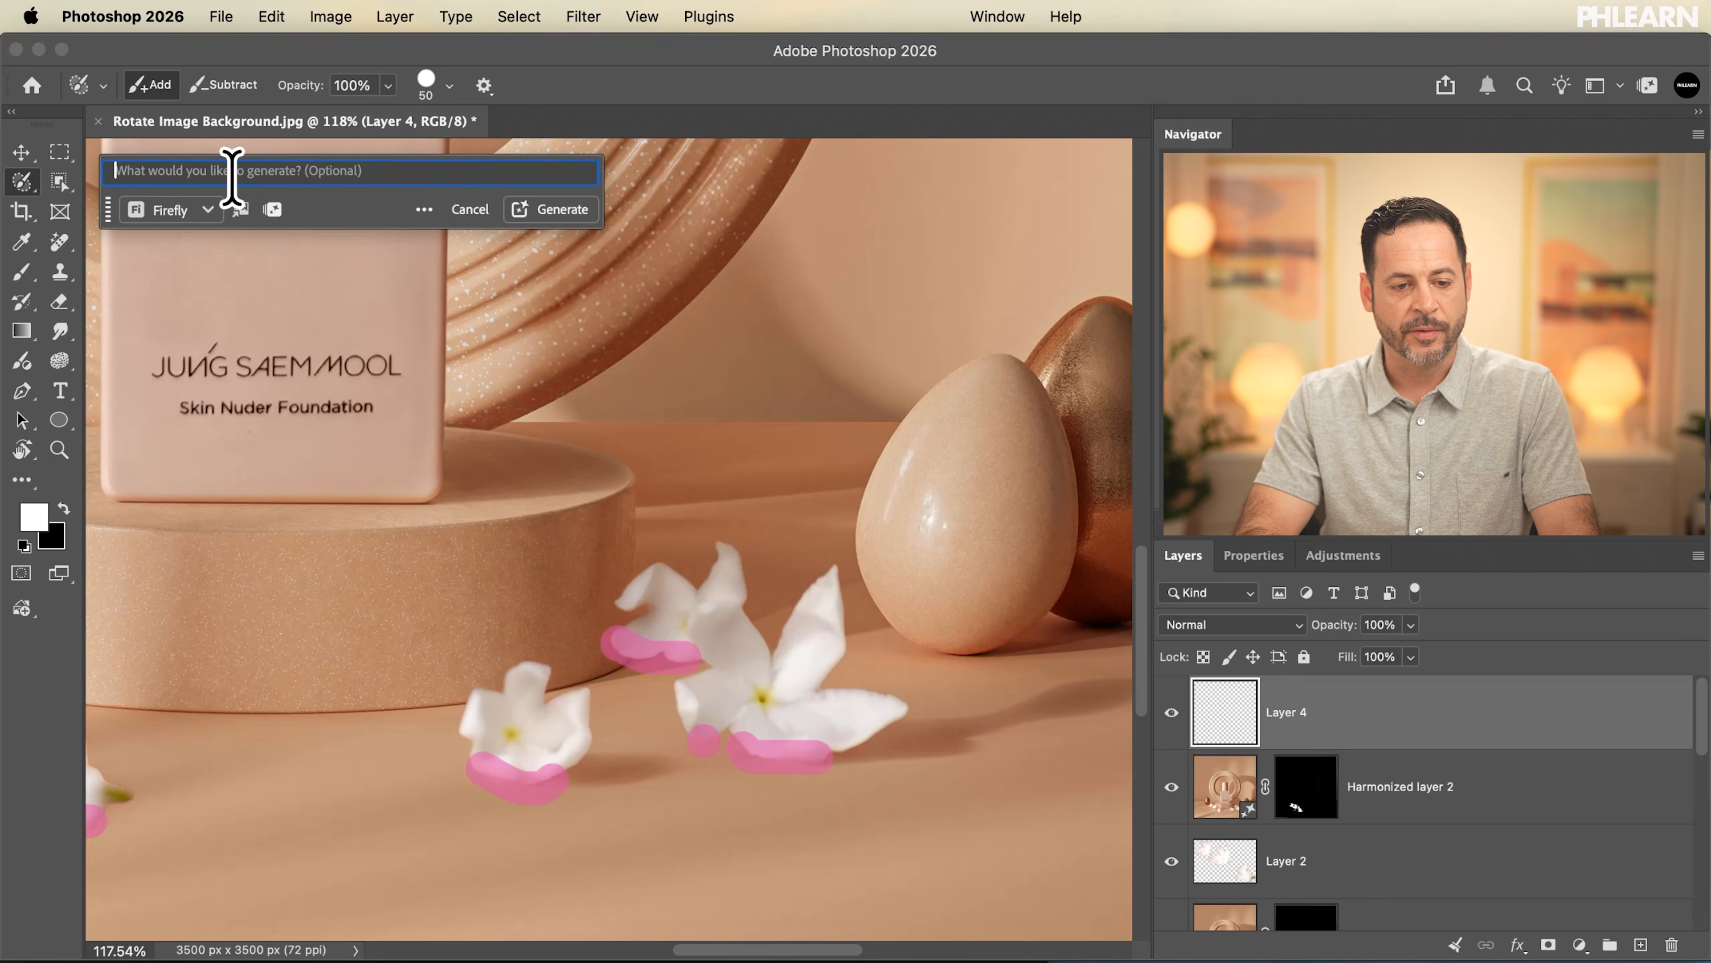
text(shadow)
key(Return)
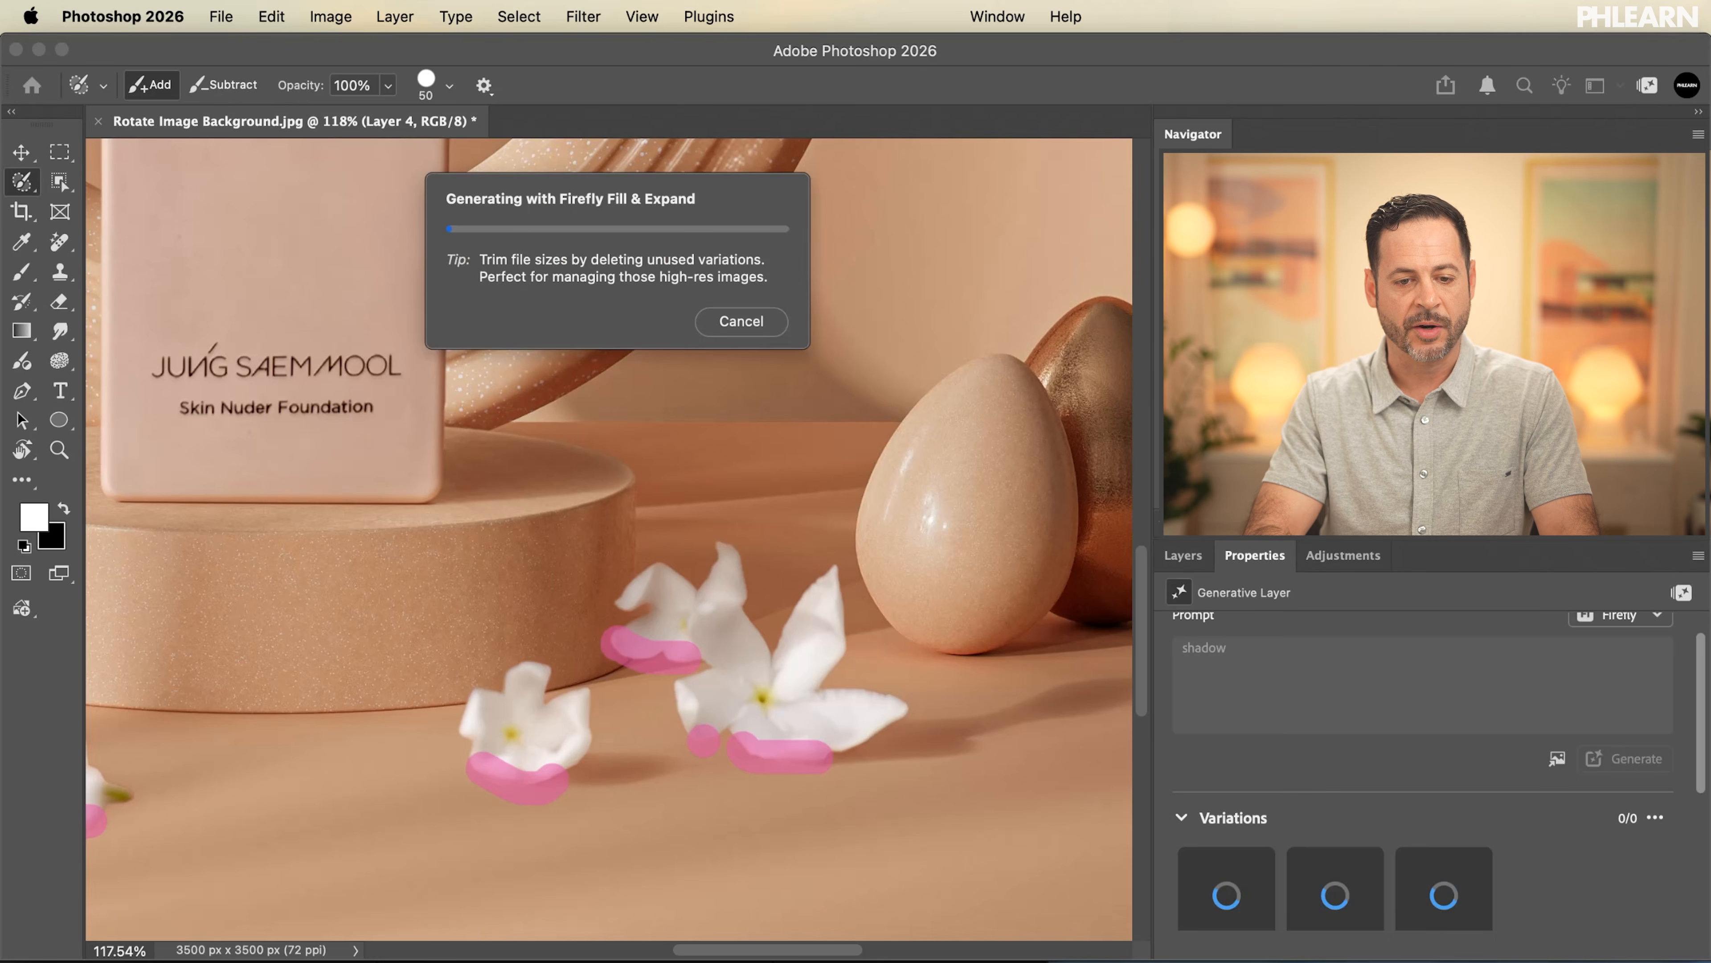